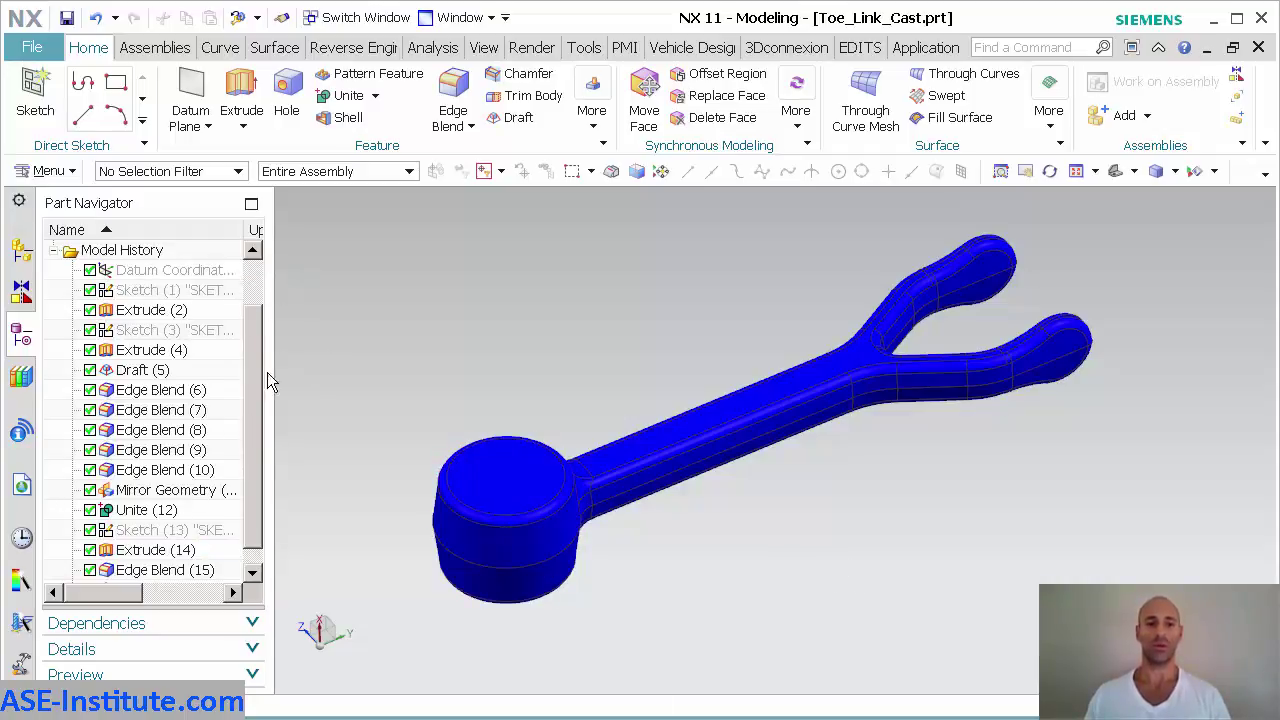
Step: Show the assembly structure in the Assembly Navigator and select Toe_Link_Cast
{"action": "scroll", "coordinate": [267, 372], "scroll_direction": "up", "scroll_amount": 1}
{"action": "left_click", "coordinate": [25, 255]}
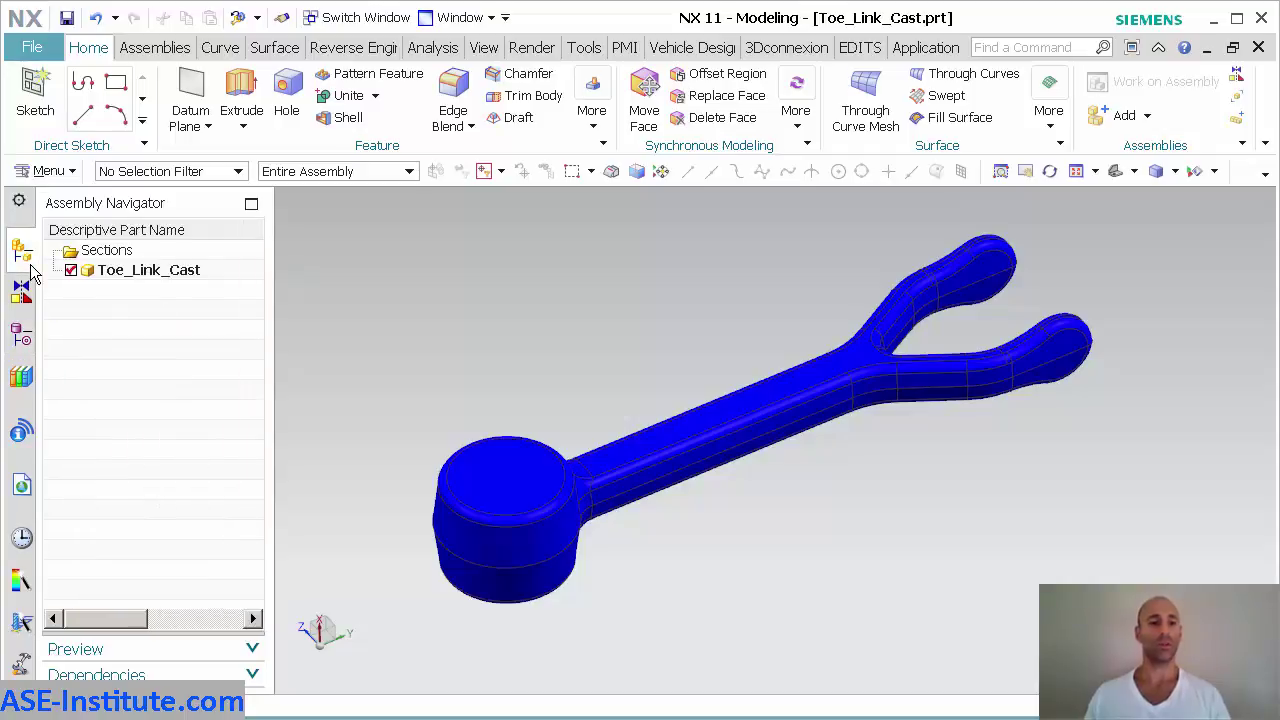
{"action": "left_click", "coordinate": [158, 272]}
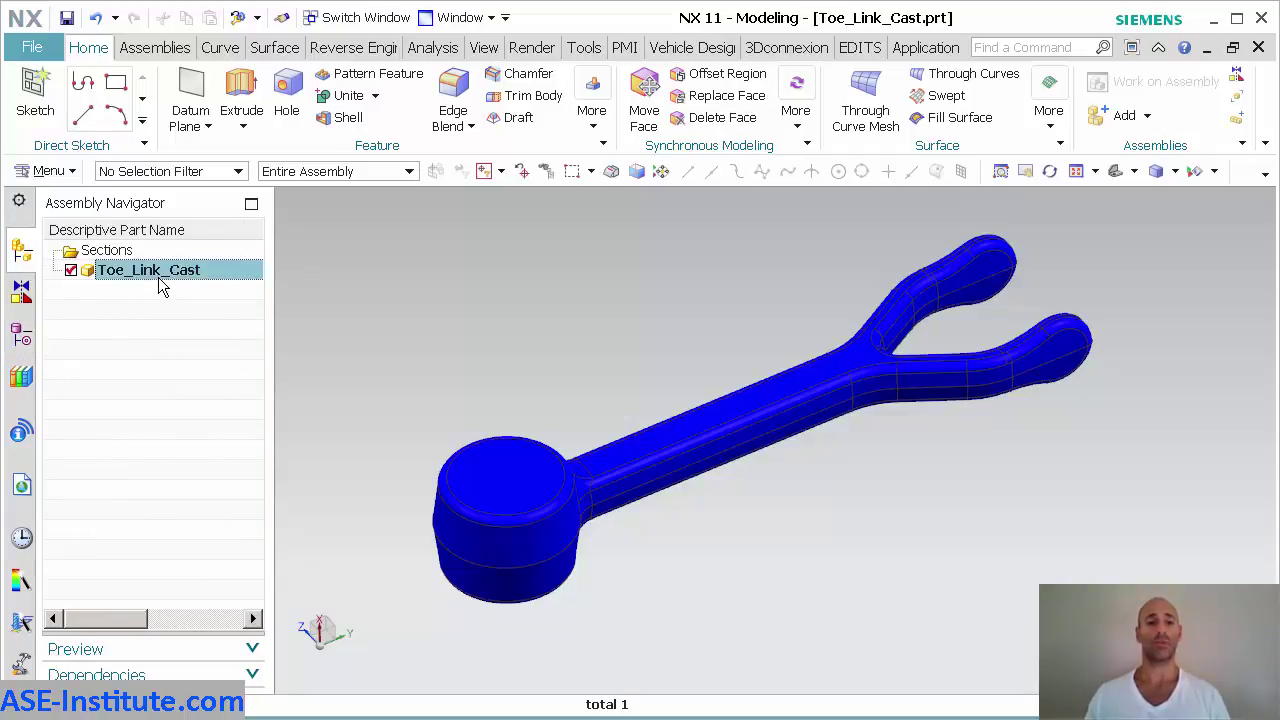
Step: Create a new parent assembly named Toe_Link around the Toe_Link_Cast part
{"action": "left_click", "coordinate": [155, 48]}
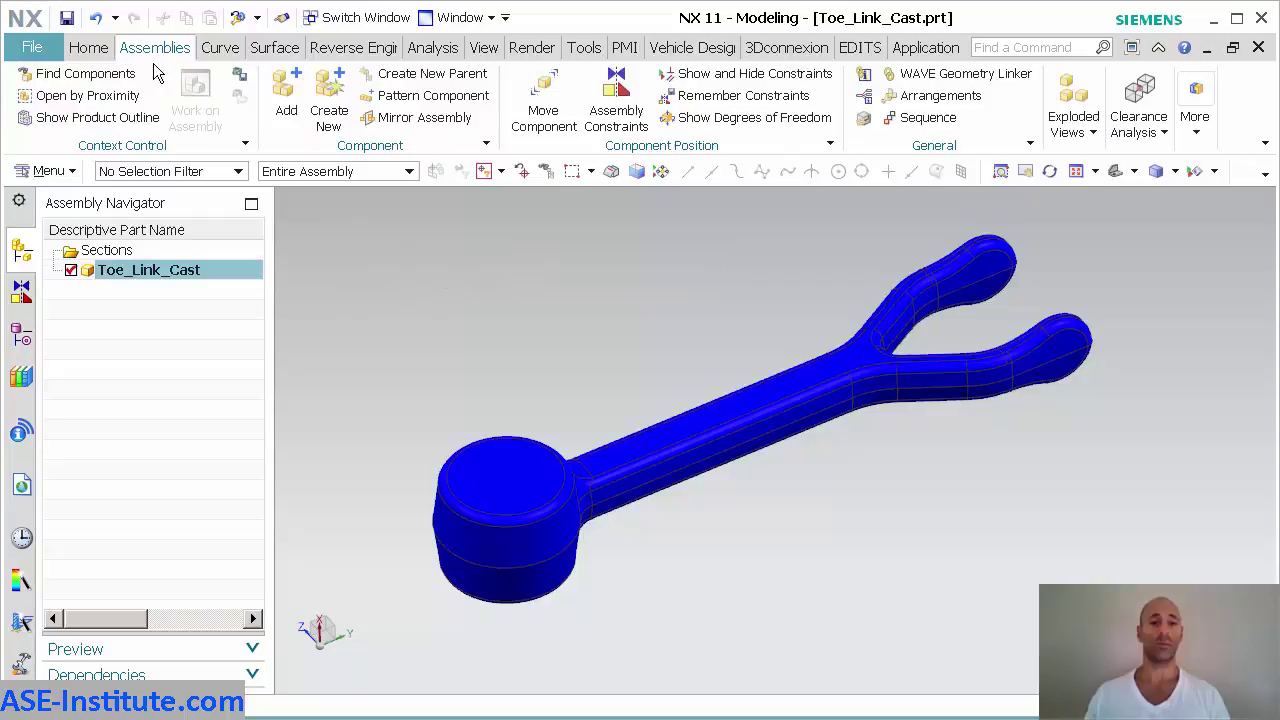
{"action": "left_click", "coordinate": [446, 84]}
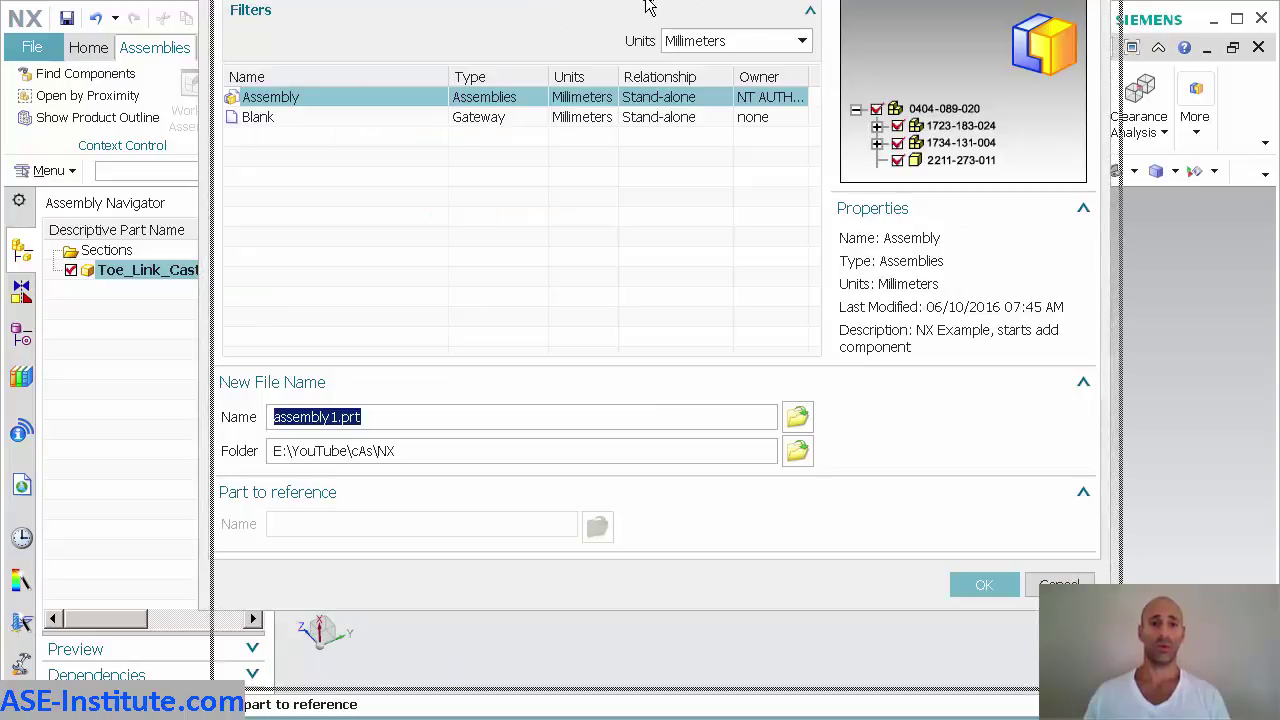
{"action": "left_click_drag", "start_coordinate": [655, 3], "coordinate": [670, 90]}
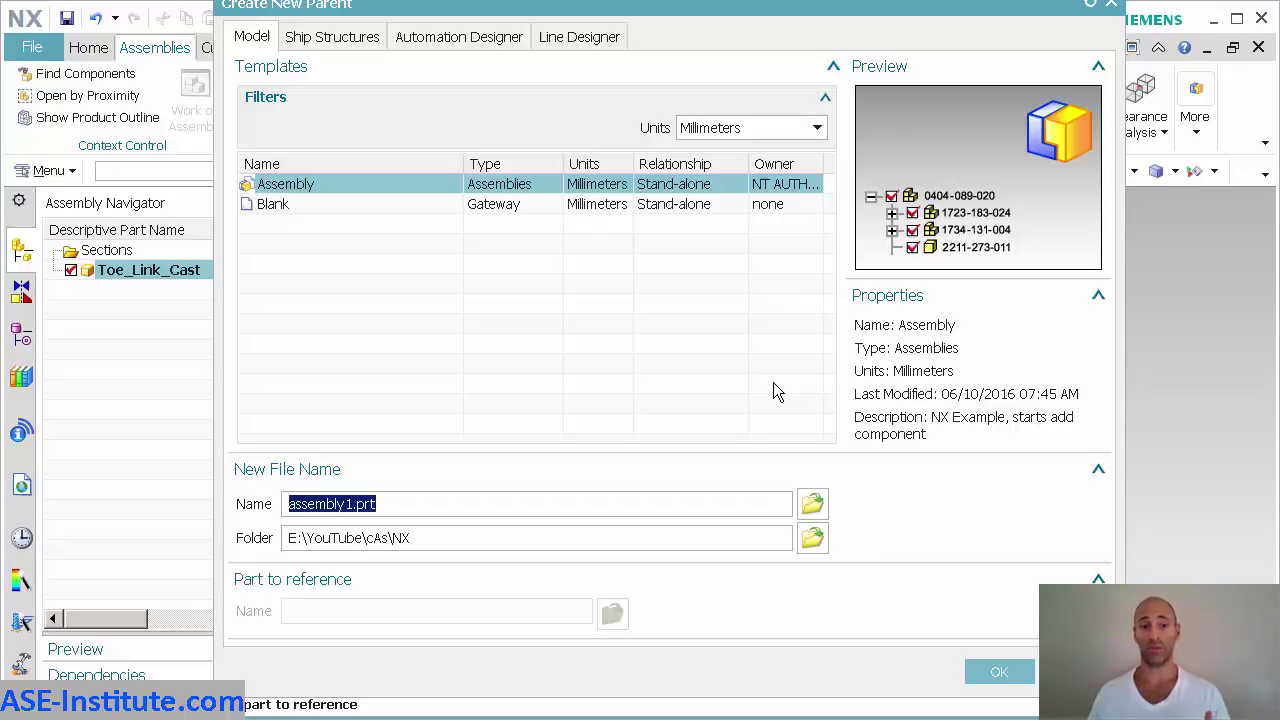
{"action": "type", "text": "Toe"}
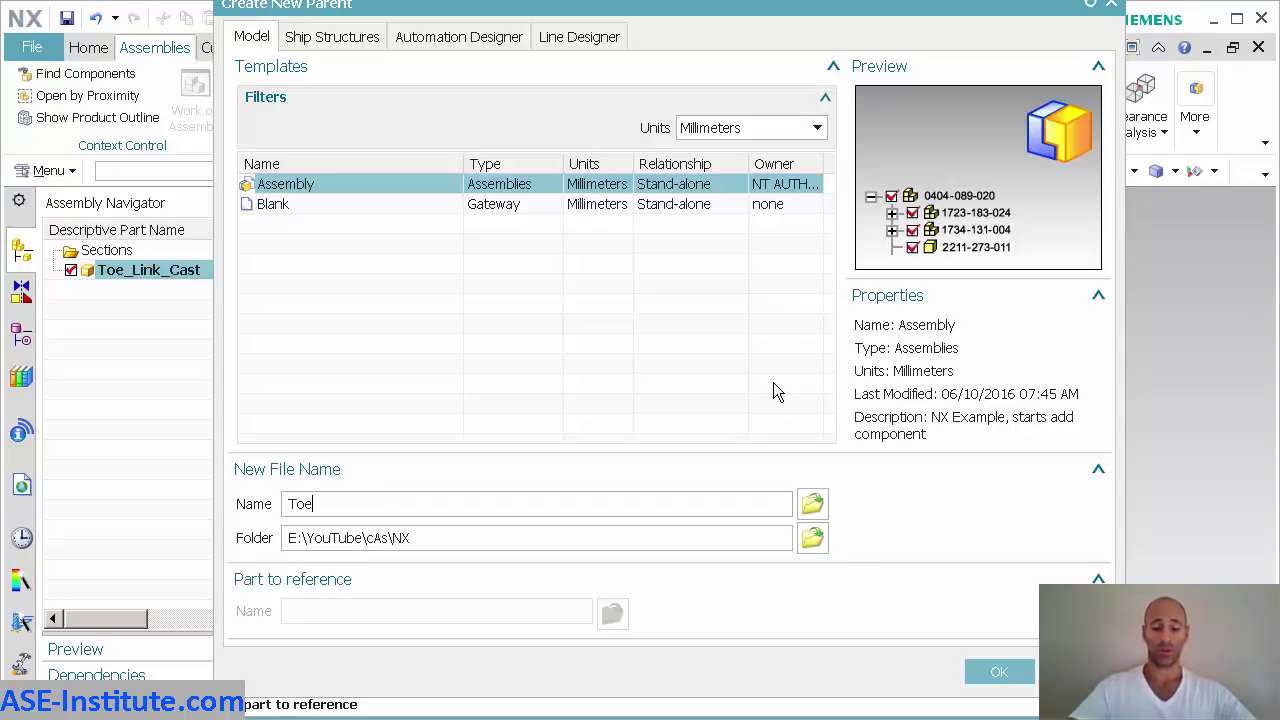
{"action": "type", "text": "_Link"}
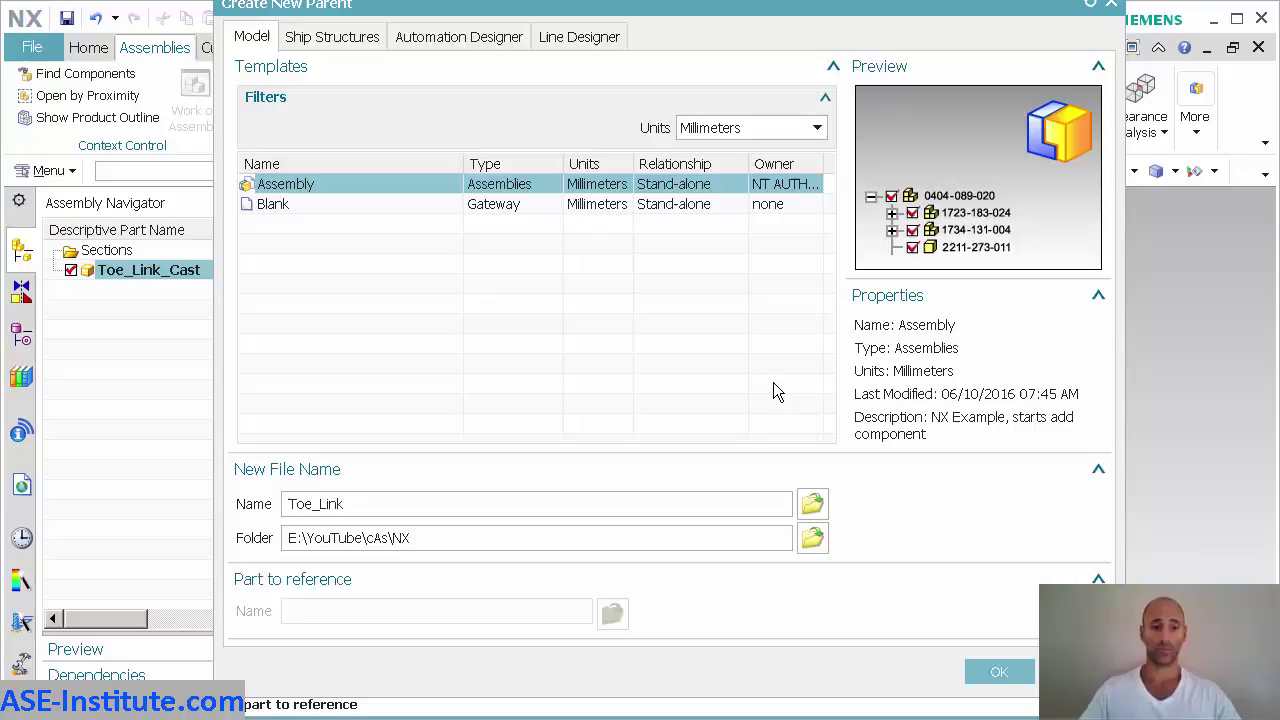
{"action": "key", "text": "Return"}
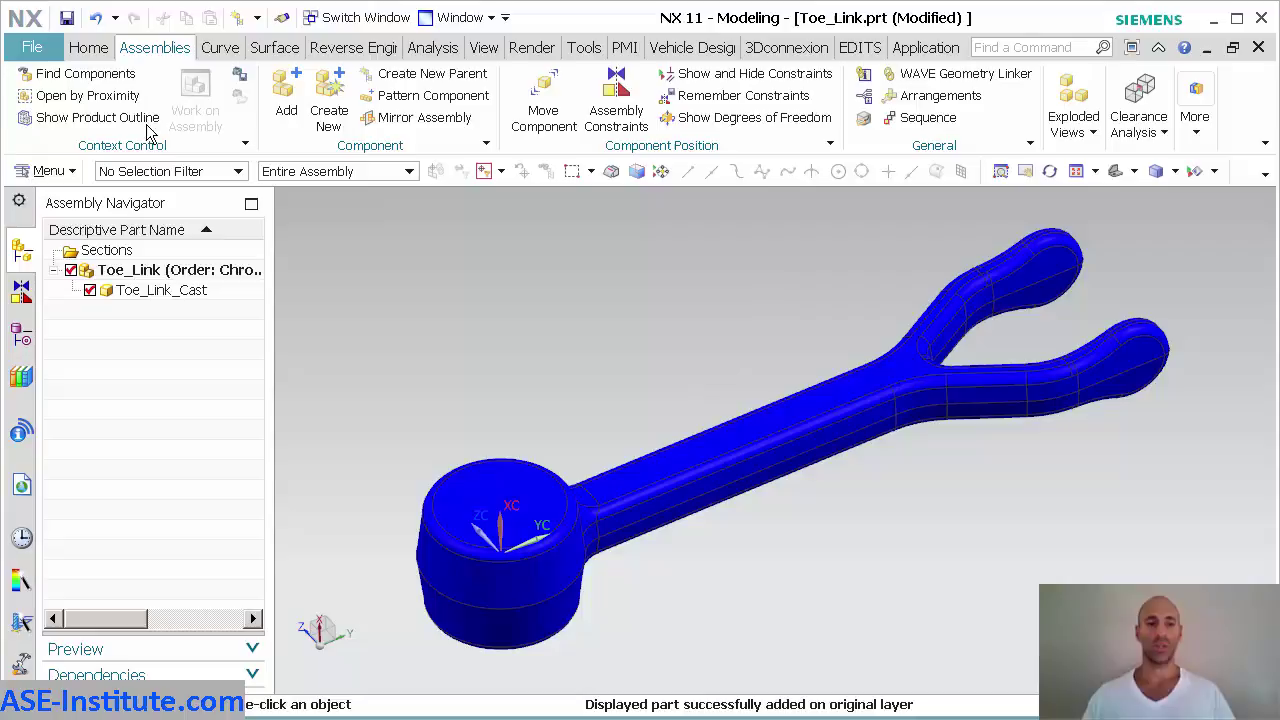
Step: Add an empty Model-template component named Toe_Link_Mach and make it the work part
{"action": "left_click", "coordinate": [197, 291]}
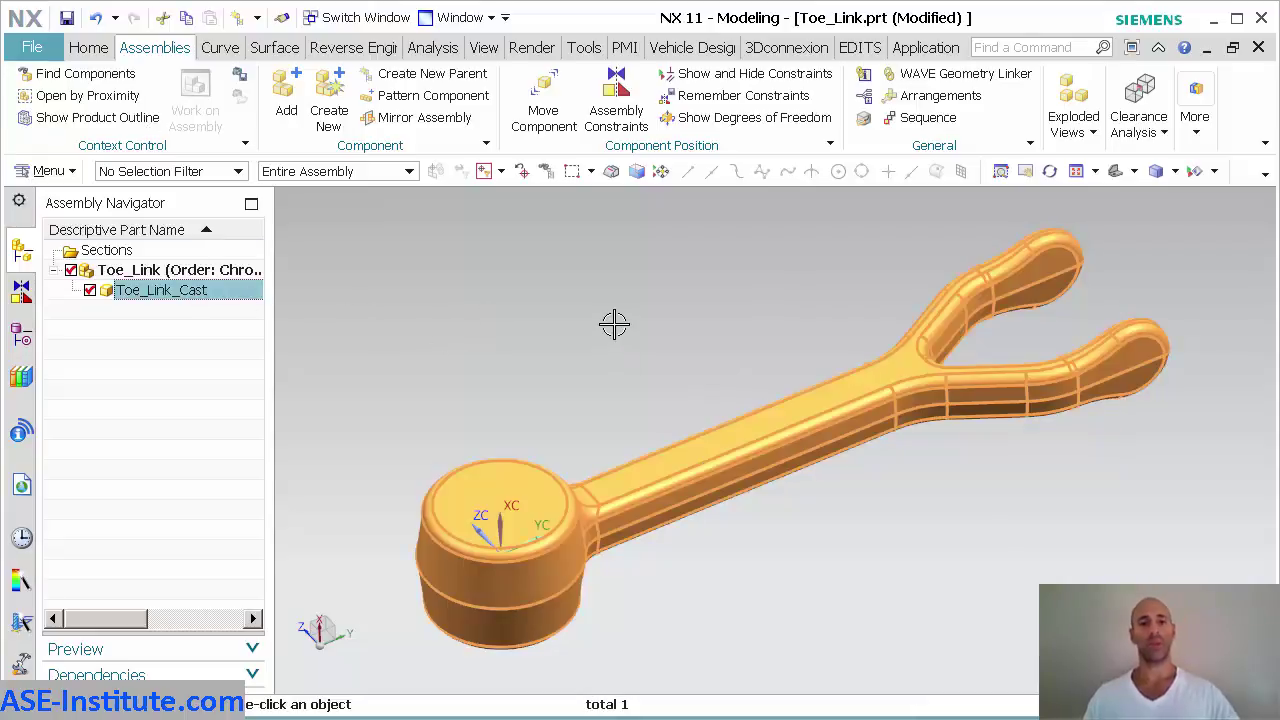
{"action": "key", "text": "Escape"}
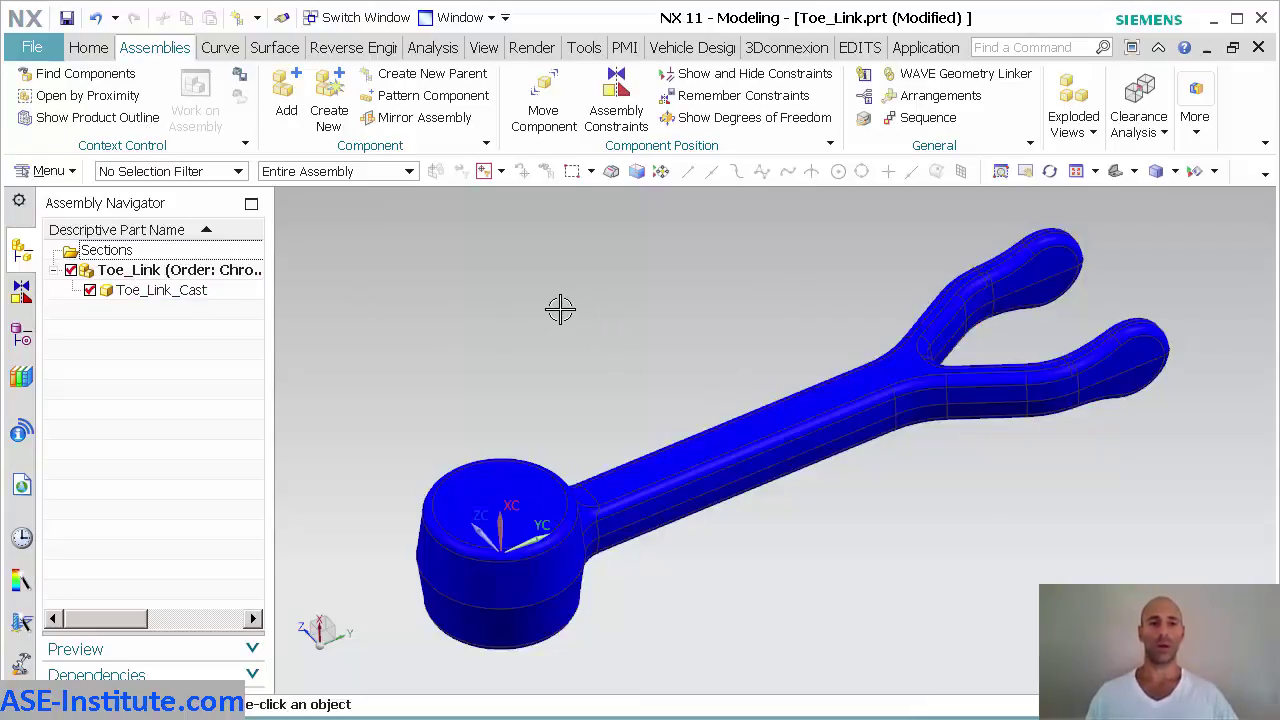
{"action": "left_click", "coordinate": [329, 112]}
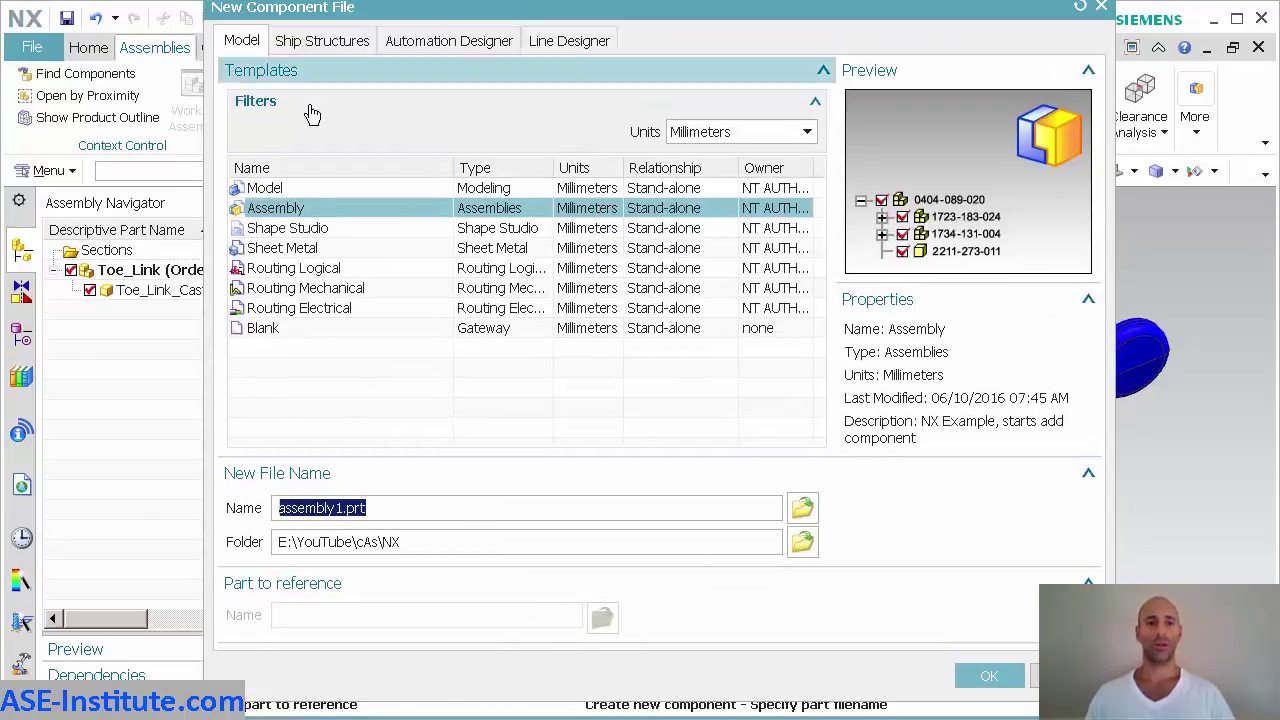
{"action": "left_click", "coordinate": [309, 190]}
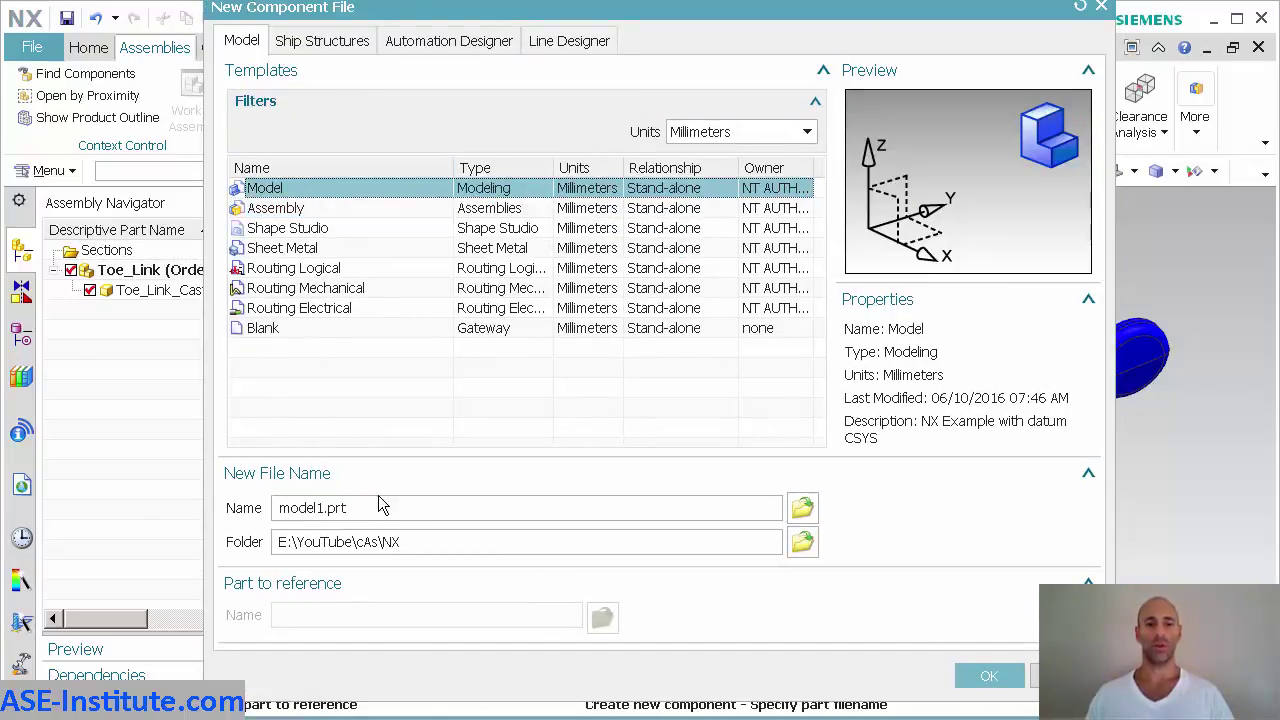
{"action": "double_click", "coordinate": [289, 507]}
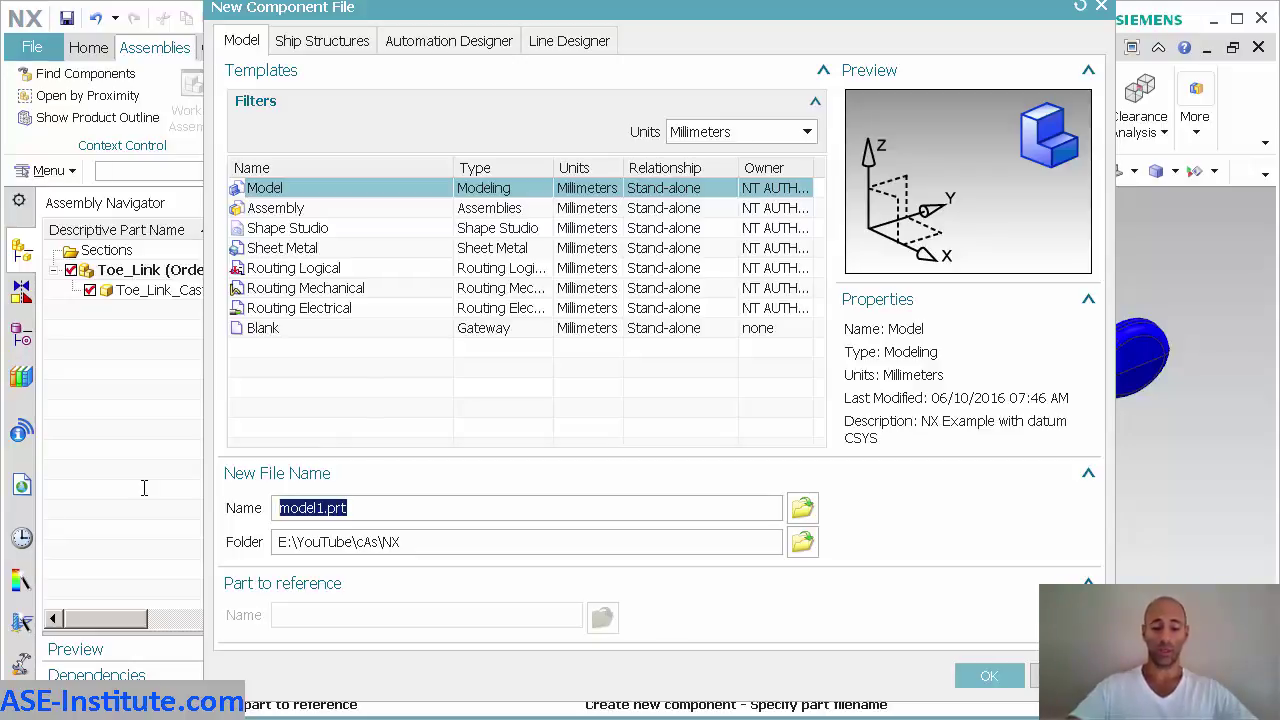
{"action": "type", "text": "Toe_Li"}
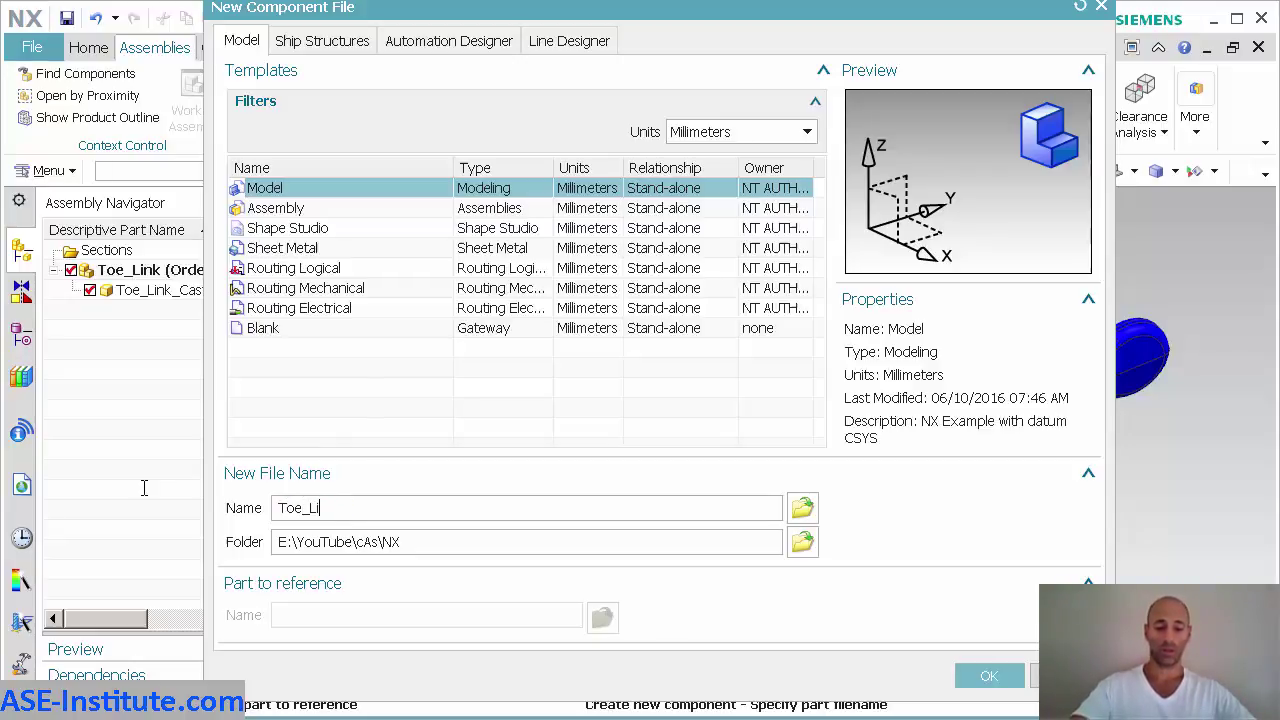
{"action": "type", "text": "nk_Mach"}
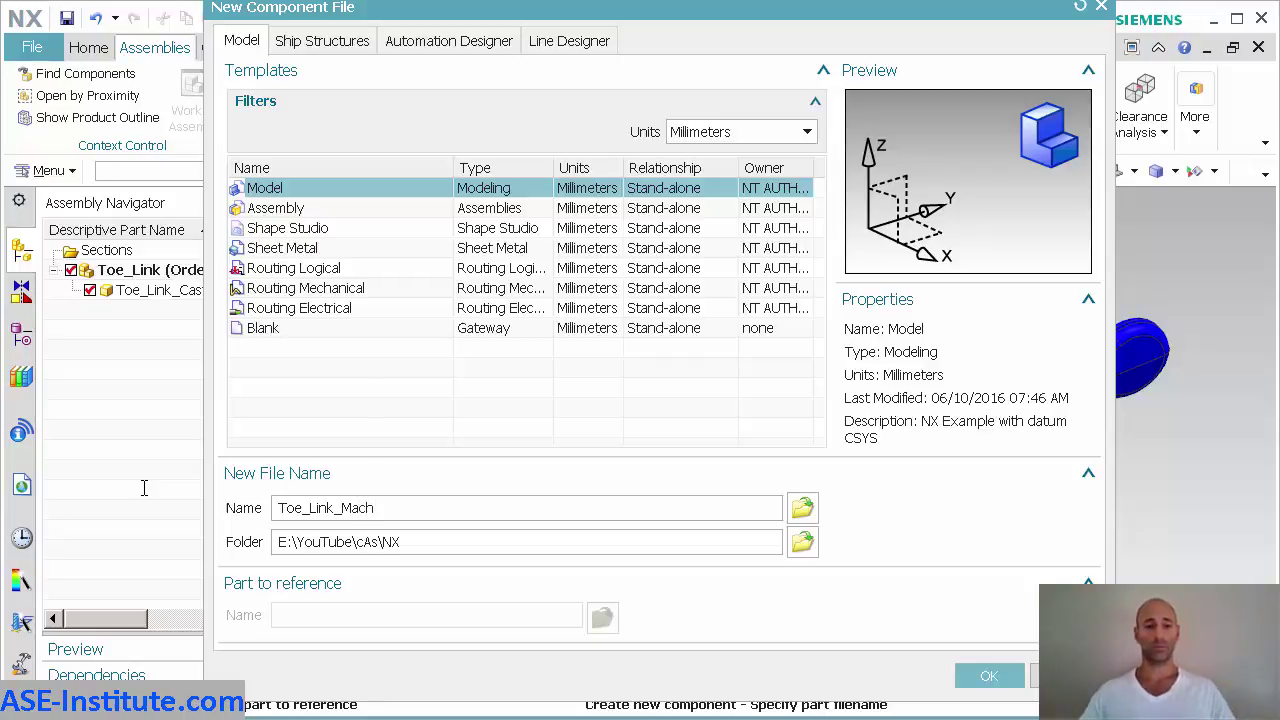
{"action": "key", "text": "Return"}
{"action": "left_click", "coordinate": [248, 369]}
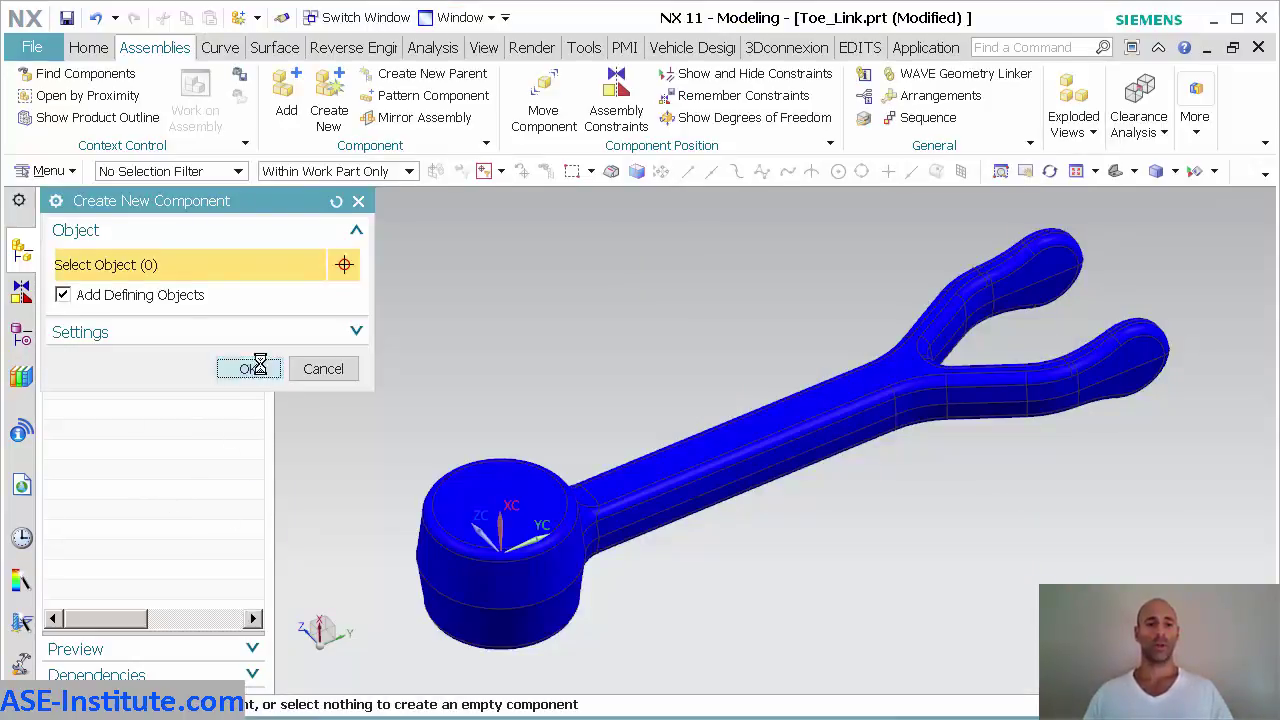
{"action": "double_click", "coordinate": [194, 312]}
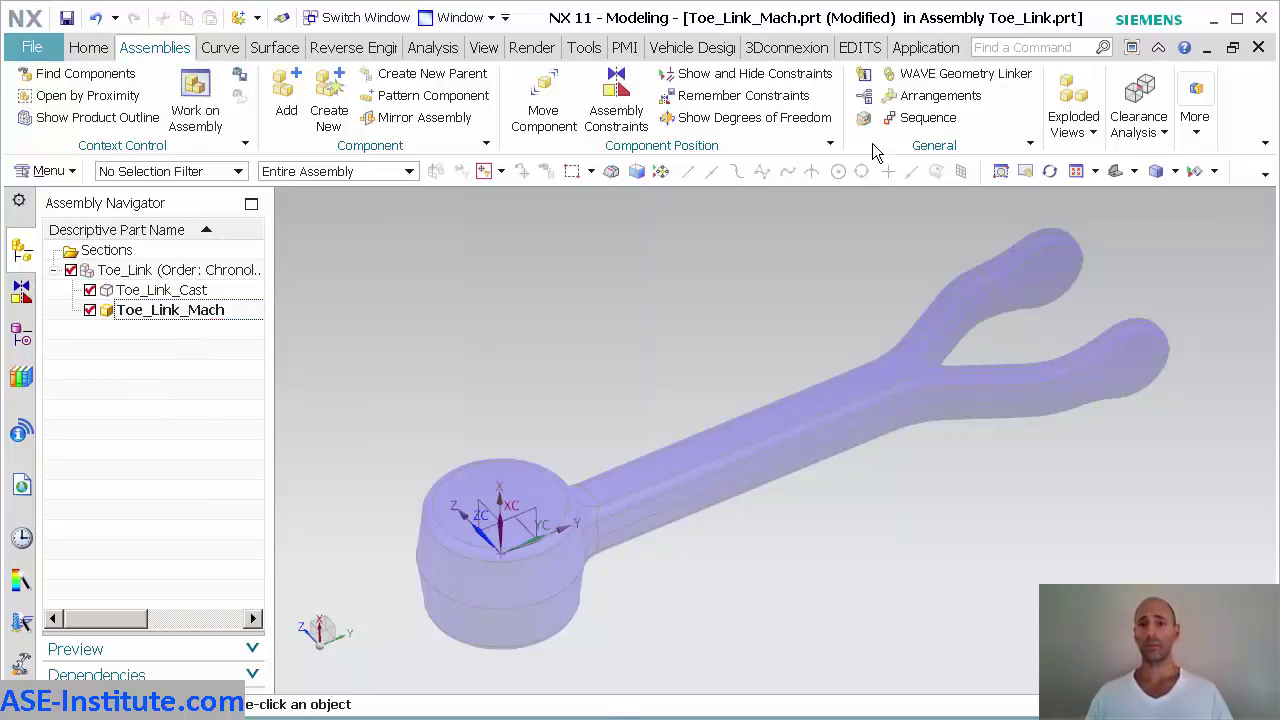
Step: WAVE-link the cast body with Hide Original, Use Display Properties and Copy Threads unchecked
{"action": "left_click", "coordinate": [905, 74]}
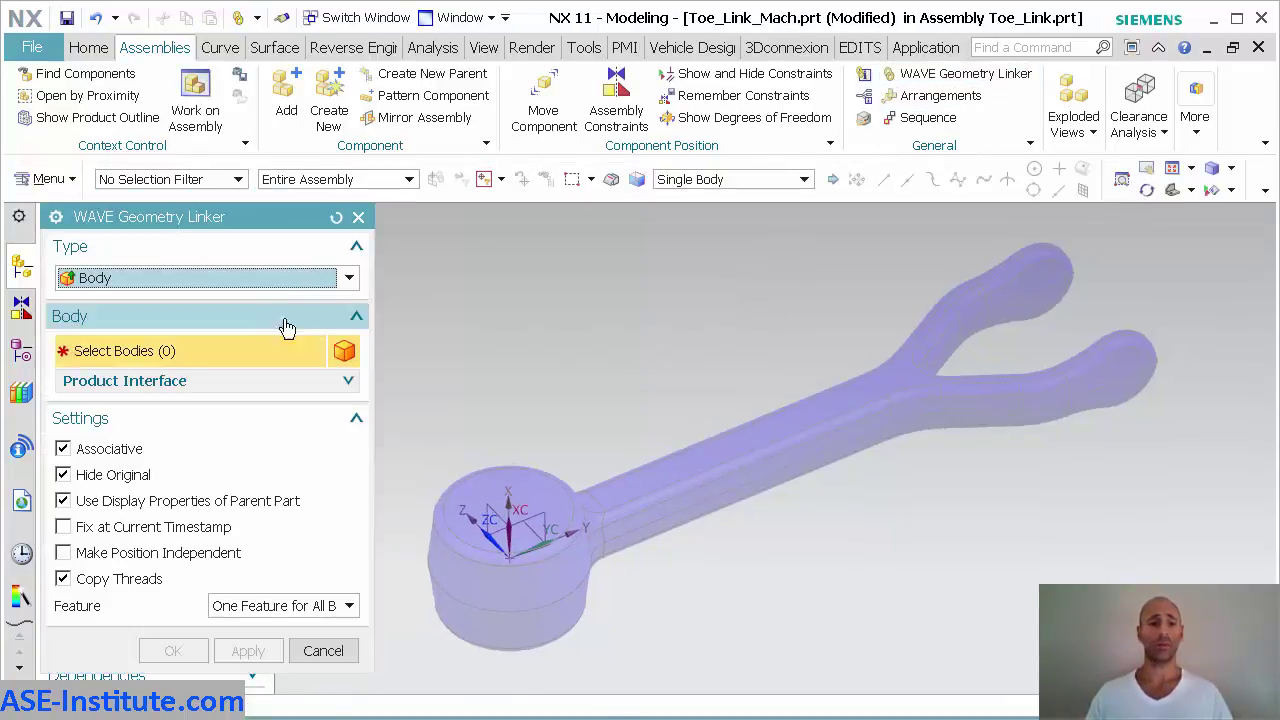
{"action": "left_click_drag", "start_coordinate": [255, 217], "coordinate": [324, 130]}
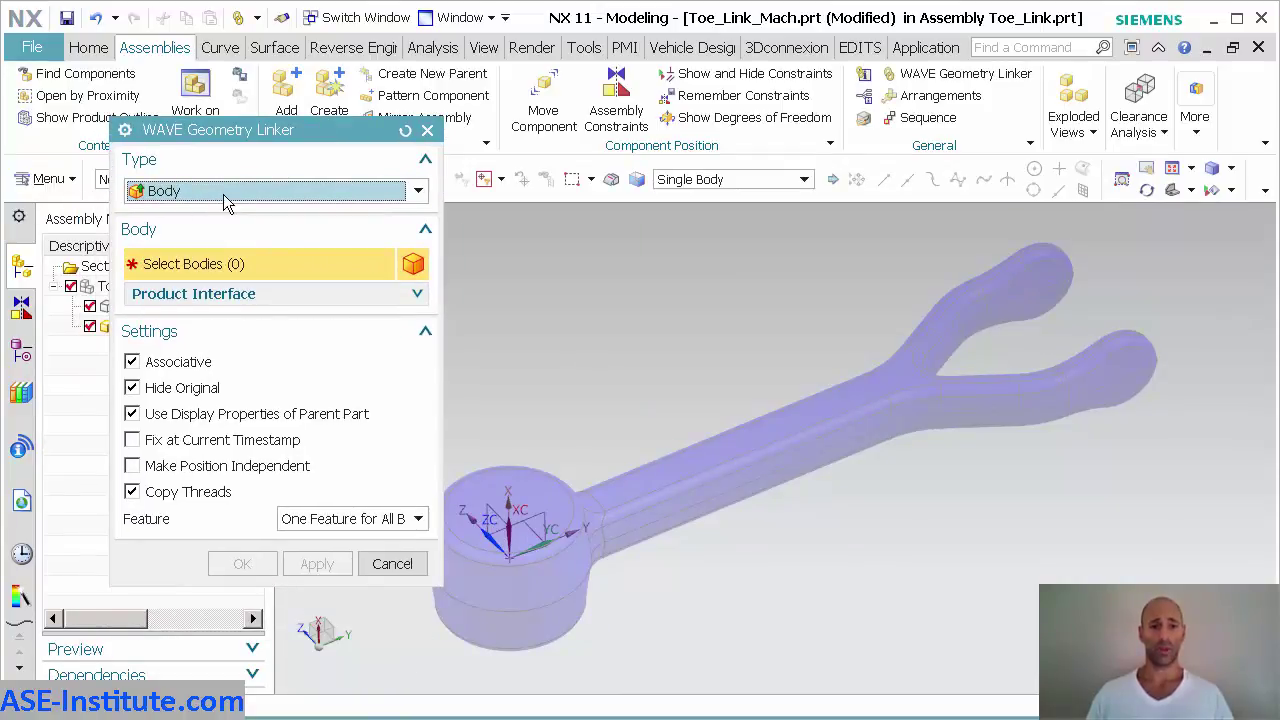
{"action": "left_click", "coordinate": [682, 452]}
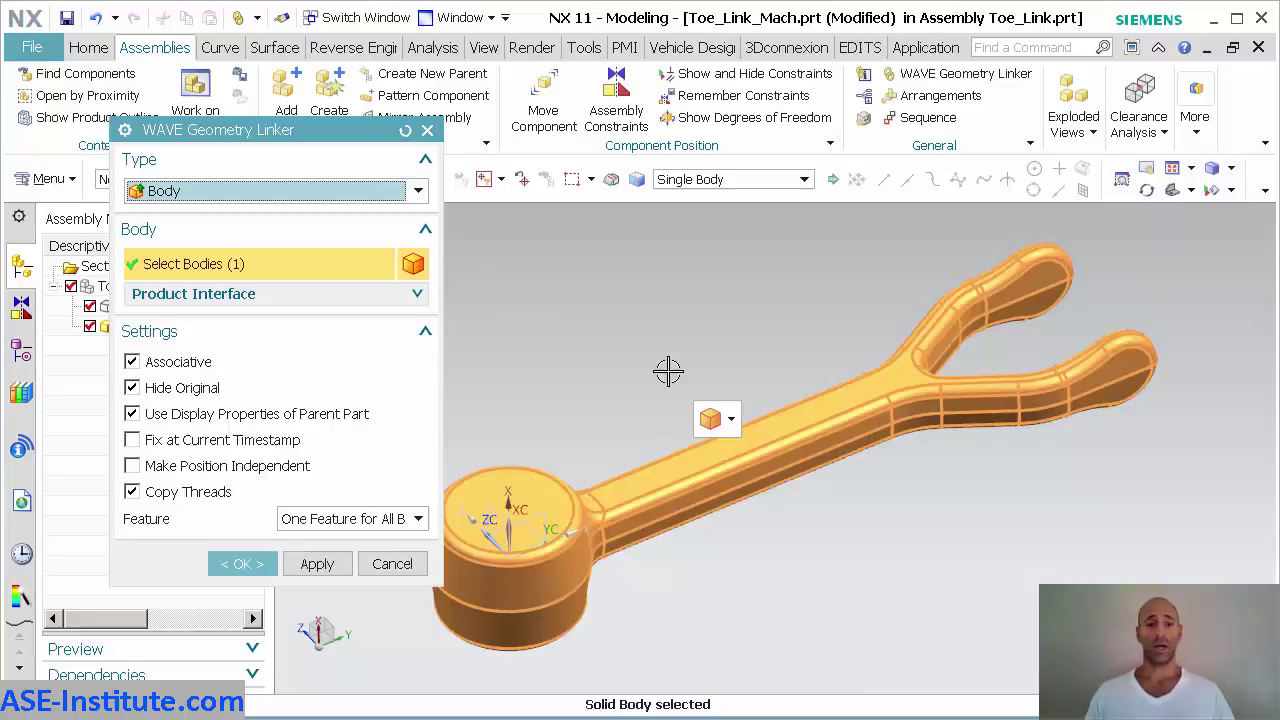
{"action": "left_click", "coordinate": [140, 392]}
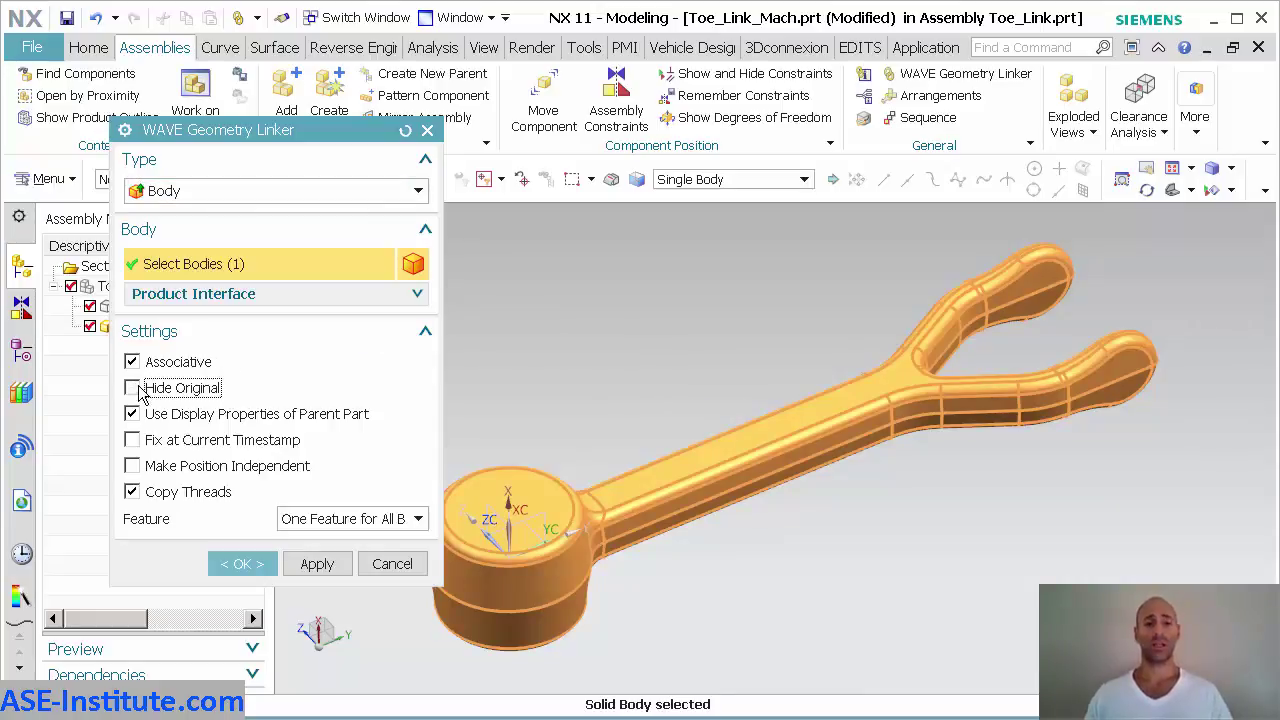
{"action": "left_click", "coordinate": [256, 424]}
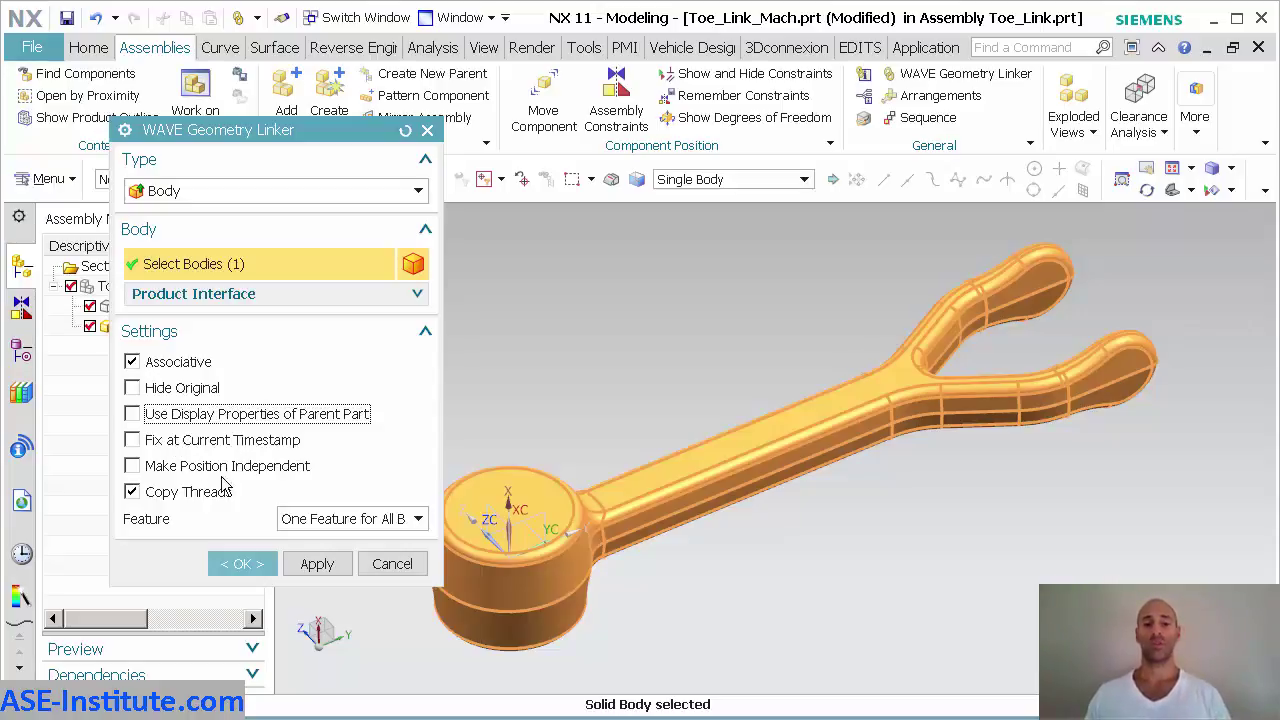
{"action": "left_click", "coordinate": [273, 468]}
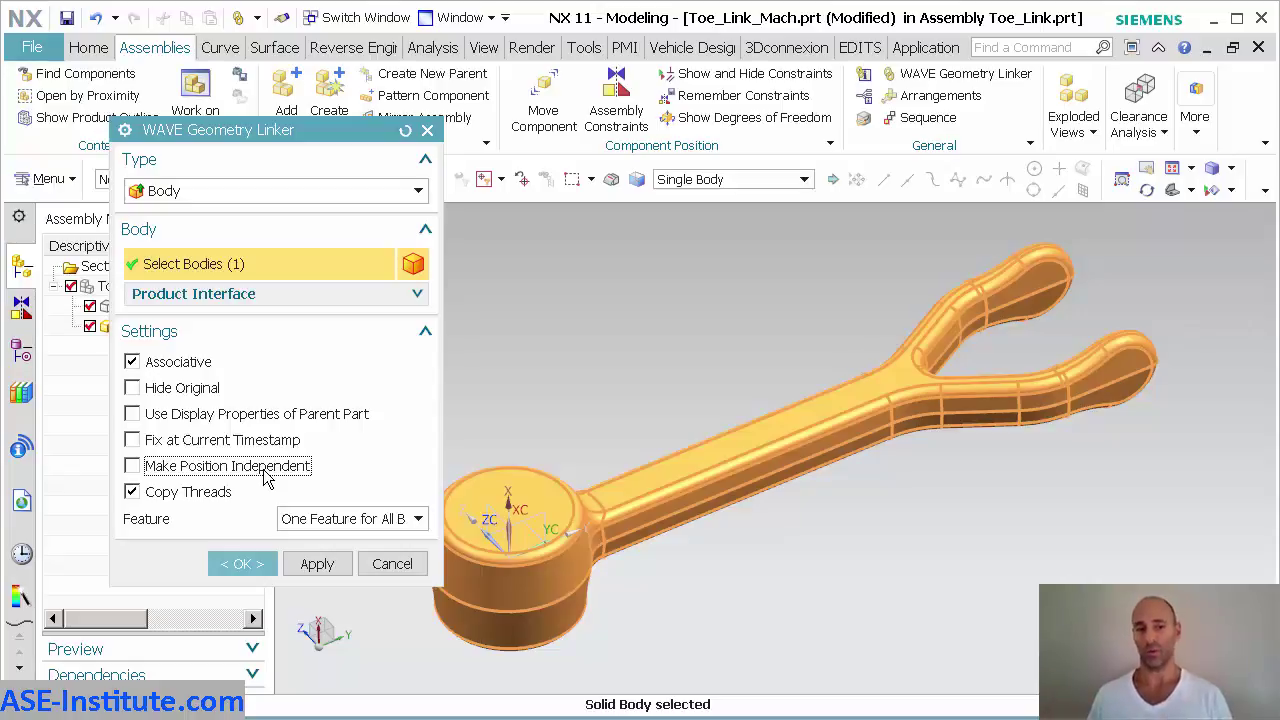
{"action": "left_click", "coordinate": [218, 494]}
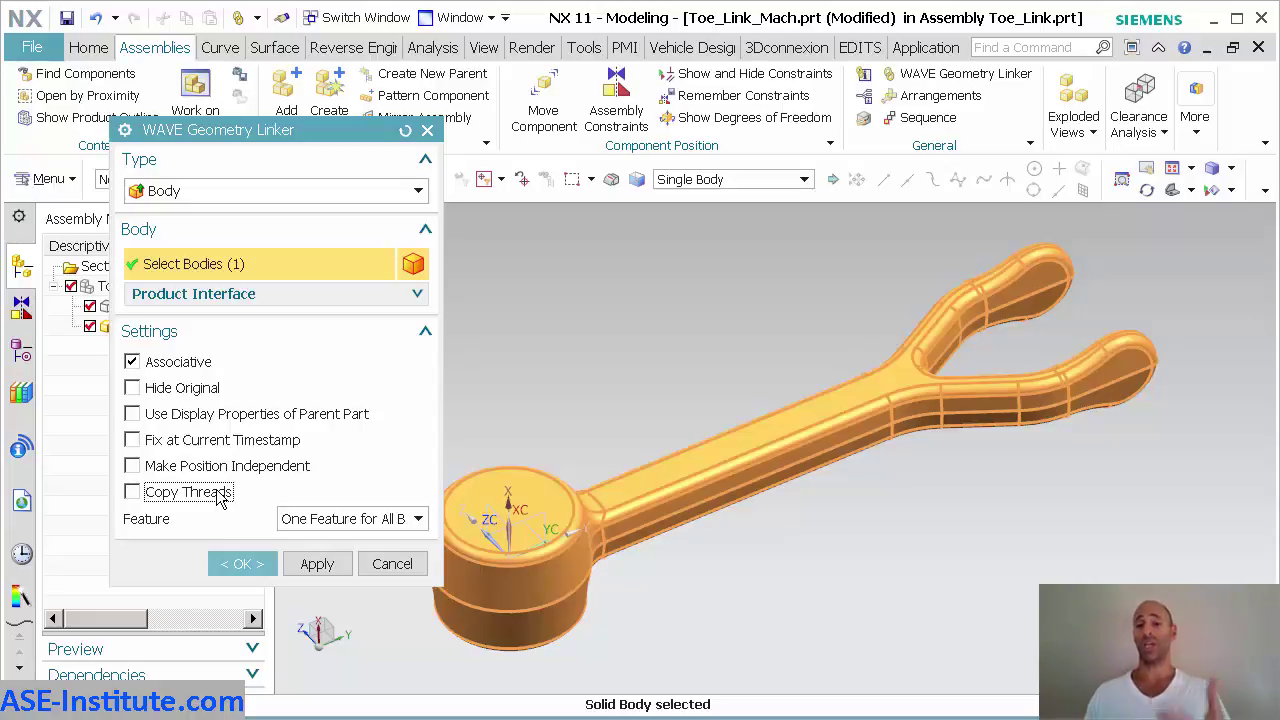
Step: Create the linked body and hide the Toe_Link_Cast component
{"action": "left_click", "coordinate": [244, 564]}
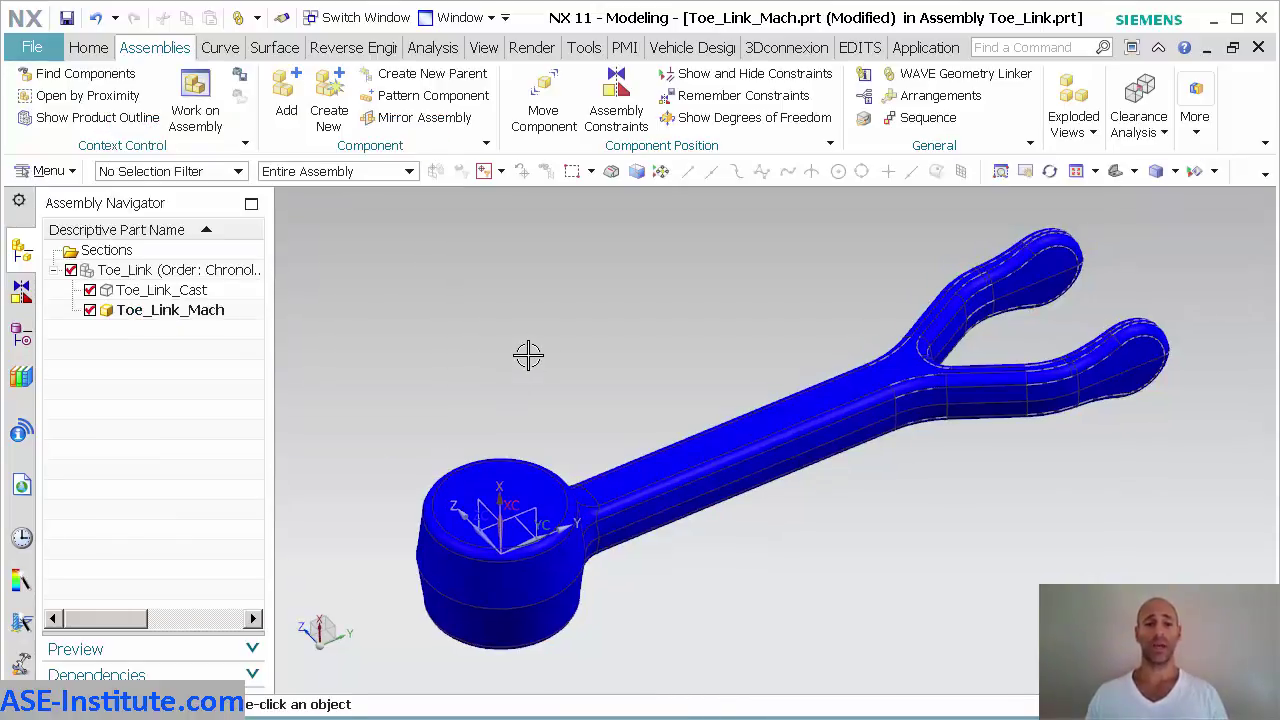
{"action": "left_click", "coordinate": [203, 292]}
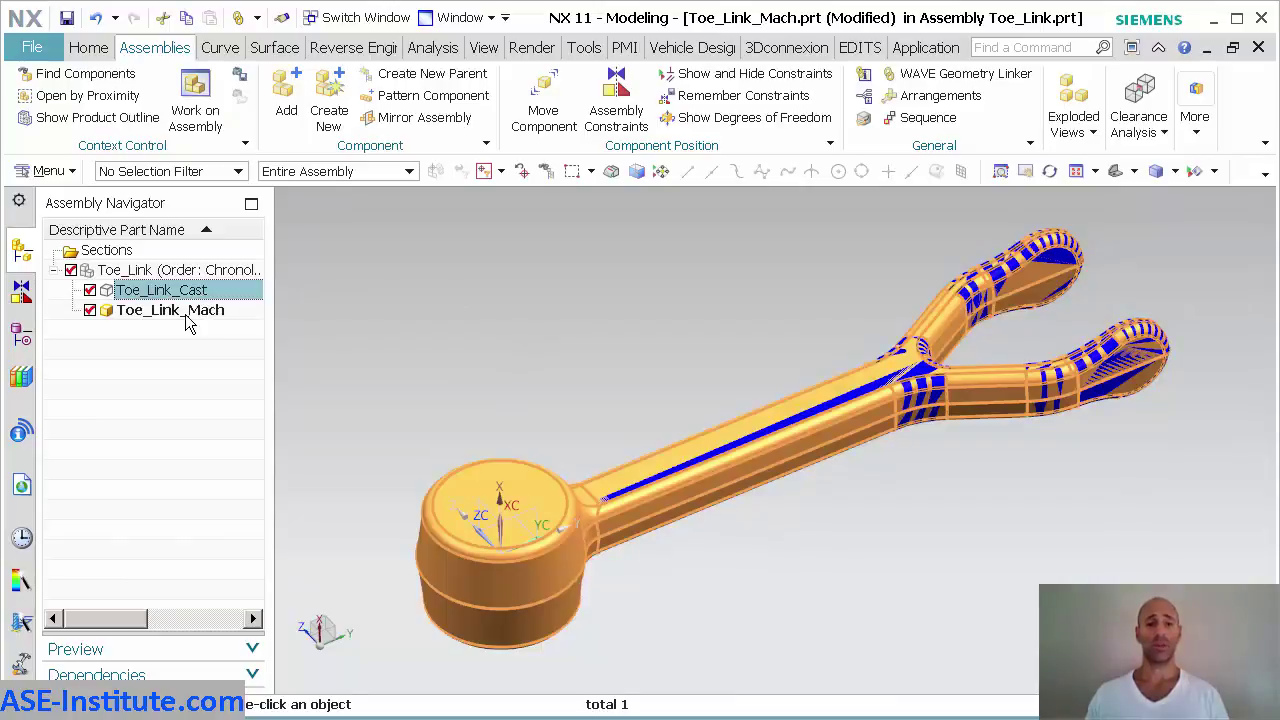
{"action": "left_click", "coordinate": [185, 311]}
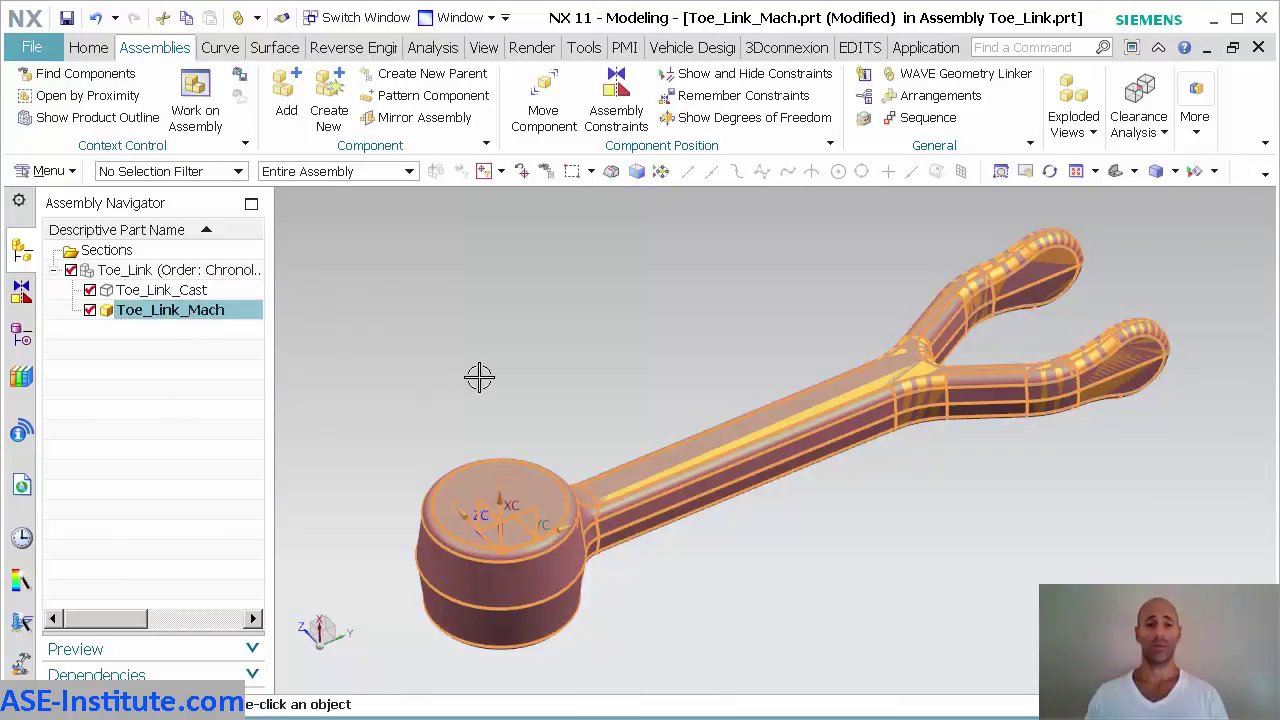
{"action": "left_click", "coordinate": [89, 290]}
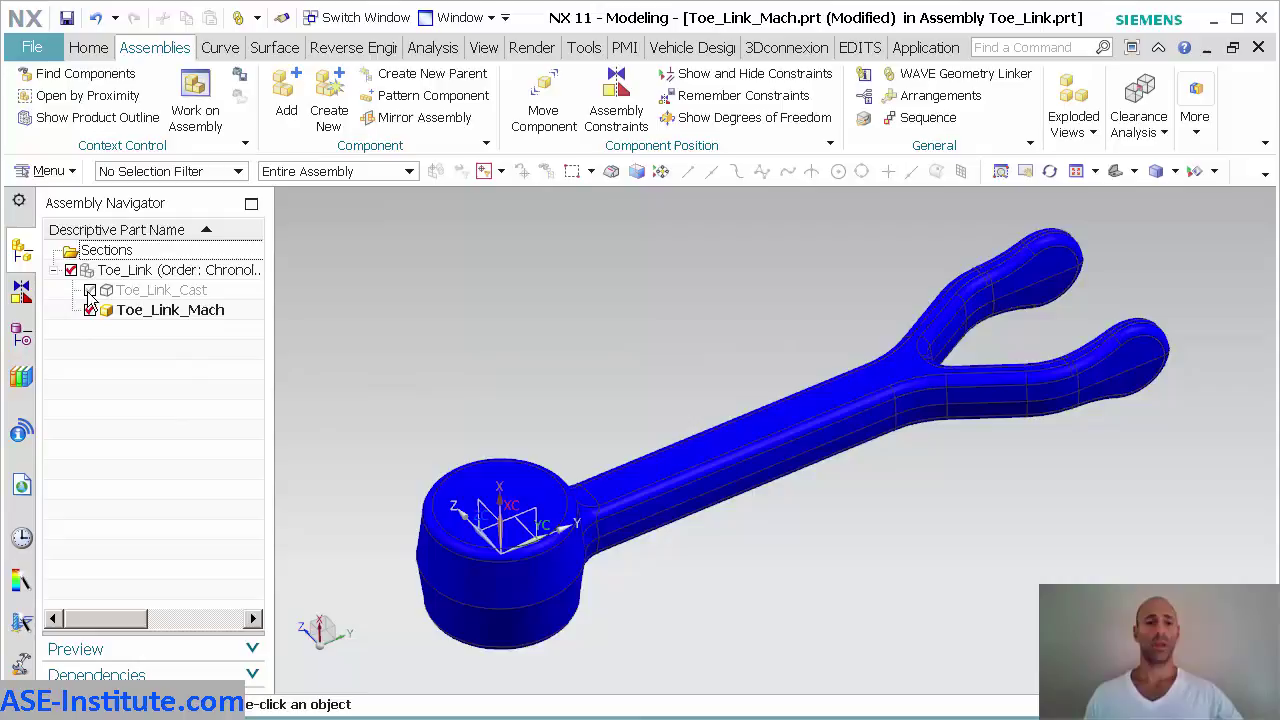
Step: Display Toe_Link_Mach on its own and check Linked Body (1) in its Part Navigator
{"action": "left_click", "coordinate": [167, 314]}
{"action": "right_click", "coordinate": [167, 316]}
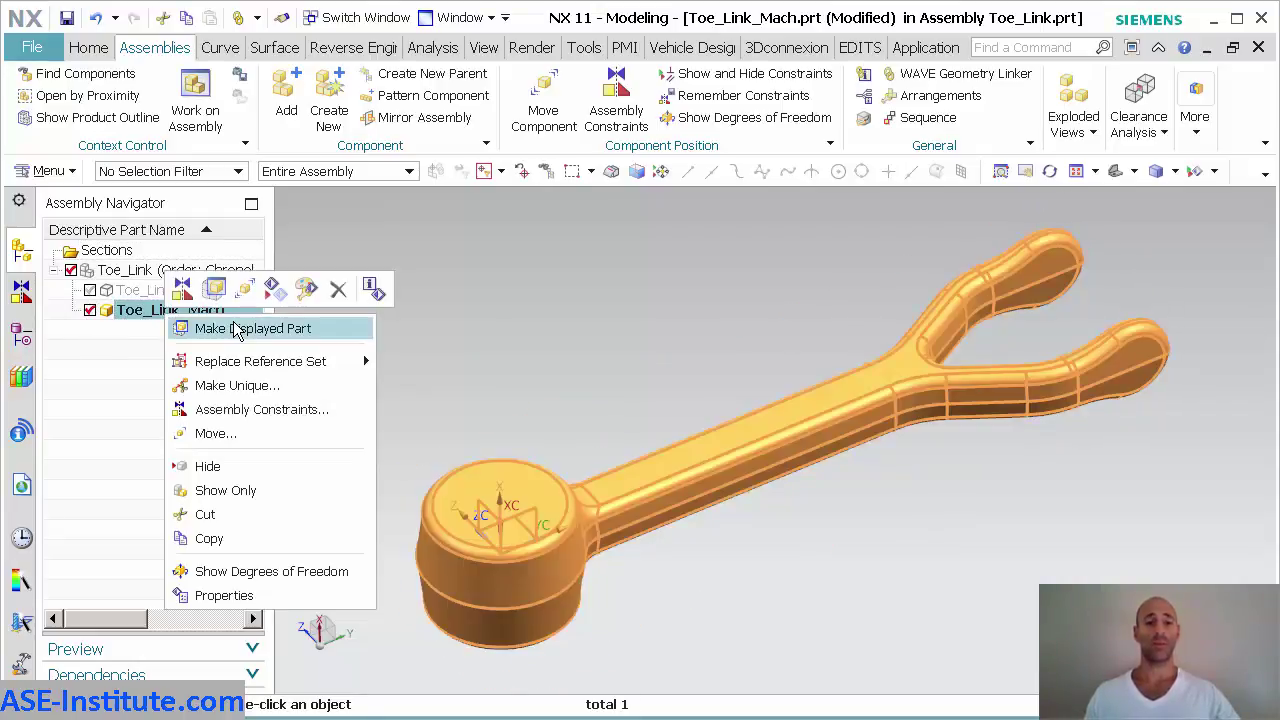
{"action": "left_click", "coordinate": [243, 328]}
{"action": "left_click", "coordinate": [22, 338]}
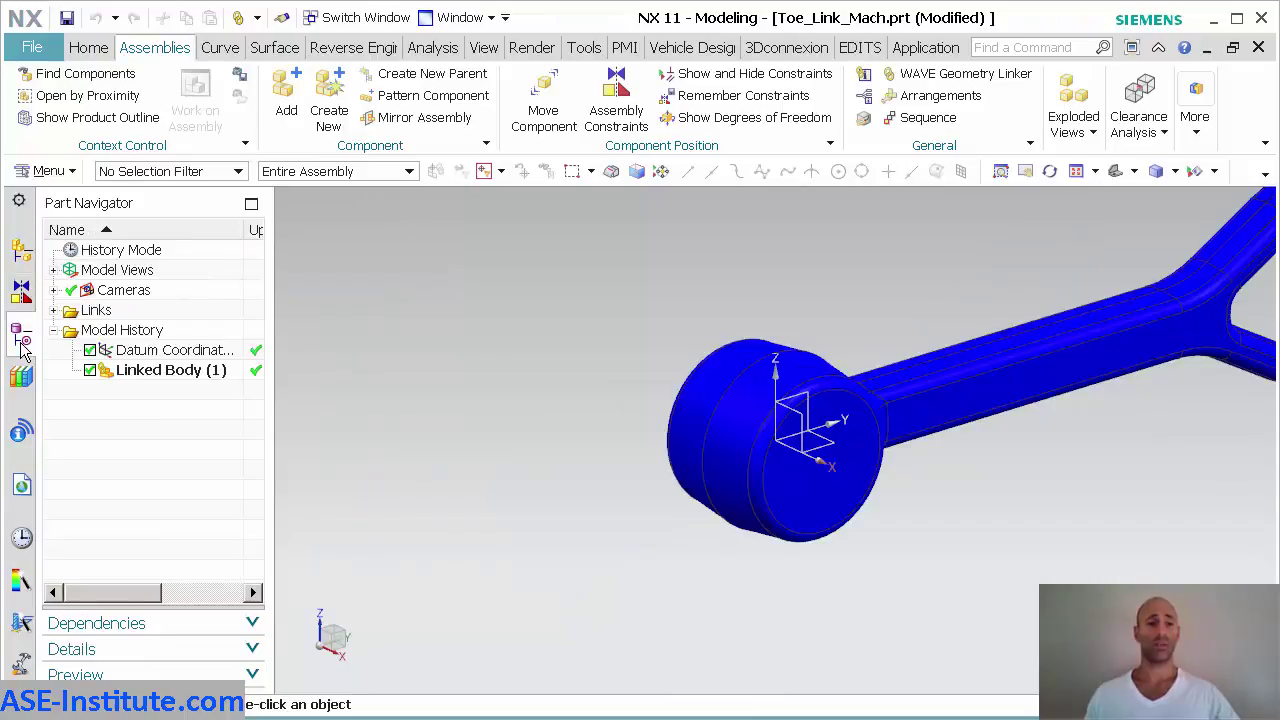
{"action": "left_click", "coordinate": [170, 370]}
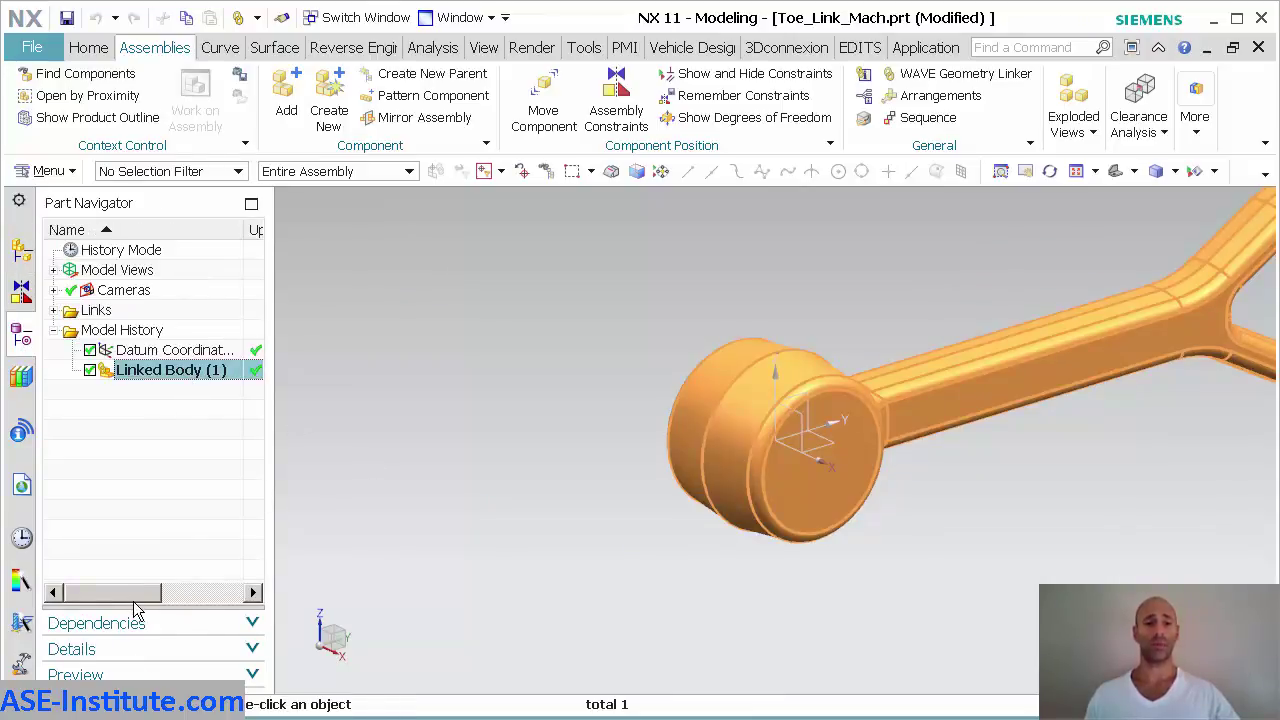
{"action": "left_click_drag", "start_coordinate": [137, 593], "coordinate": [110, 595]}
{"action": "key", "text": "Escape"}
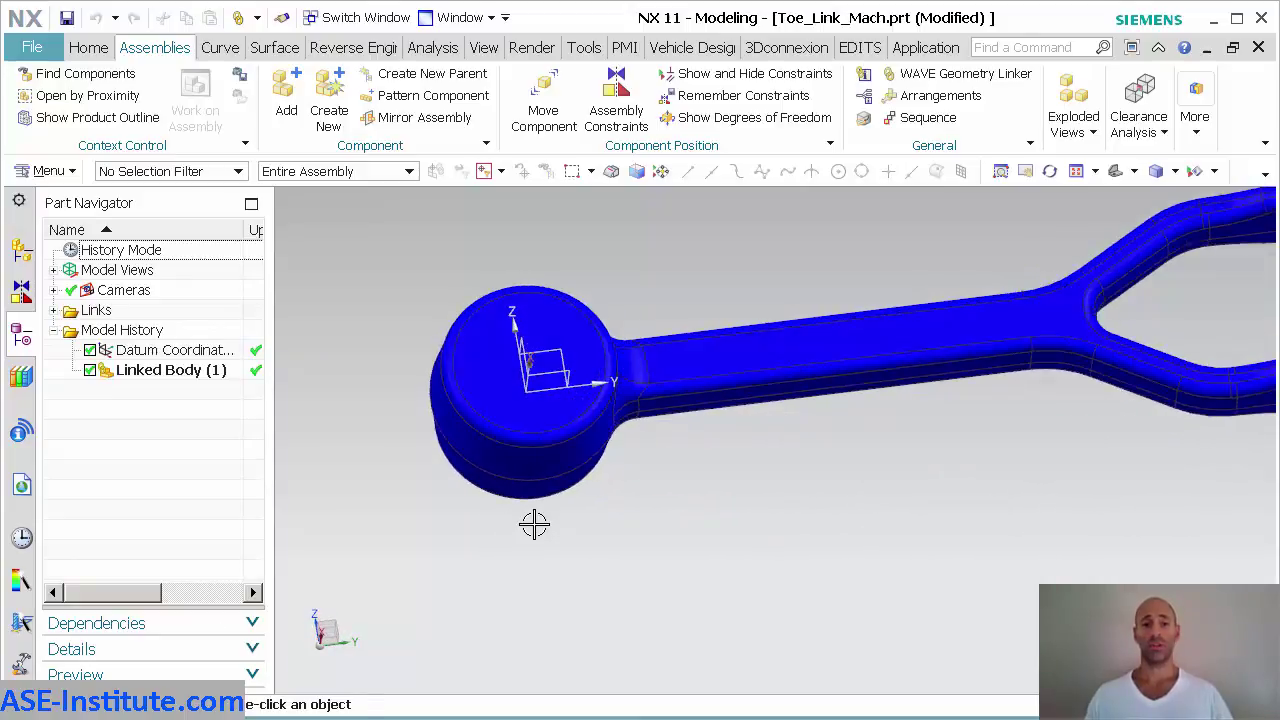
Step: Start a sketch on the XY plane and draw a circle centred at the origin
{"action": "left_click", "coordinate": [88, 50]}
{"action": "left_click", "coordinate": [35, 92]}
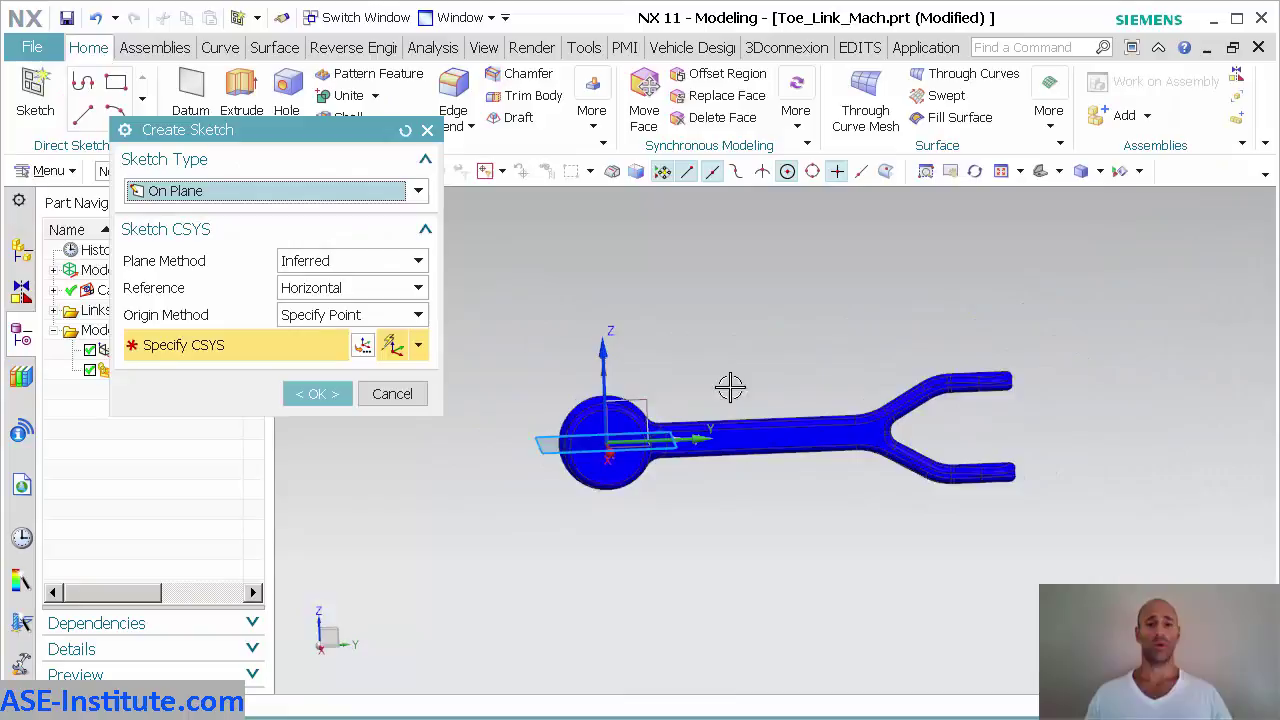
{"action": "left_click", "coordinate": [645, 397]}
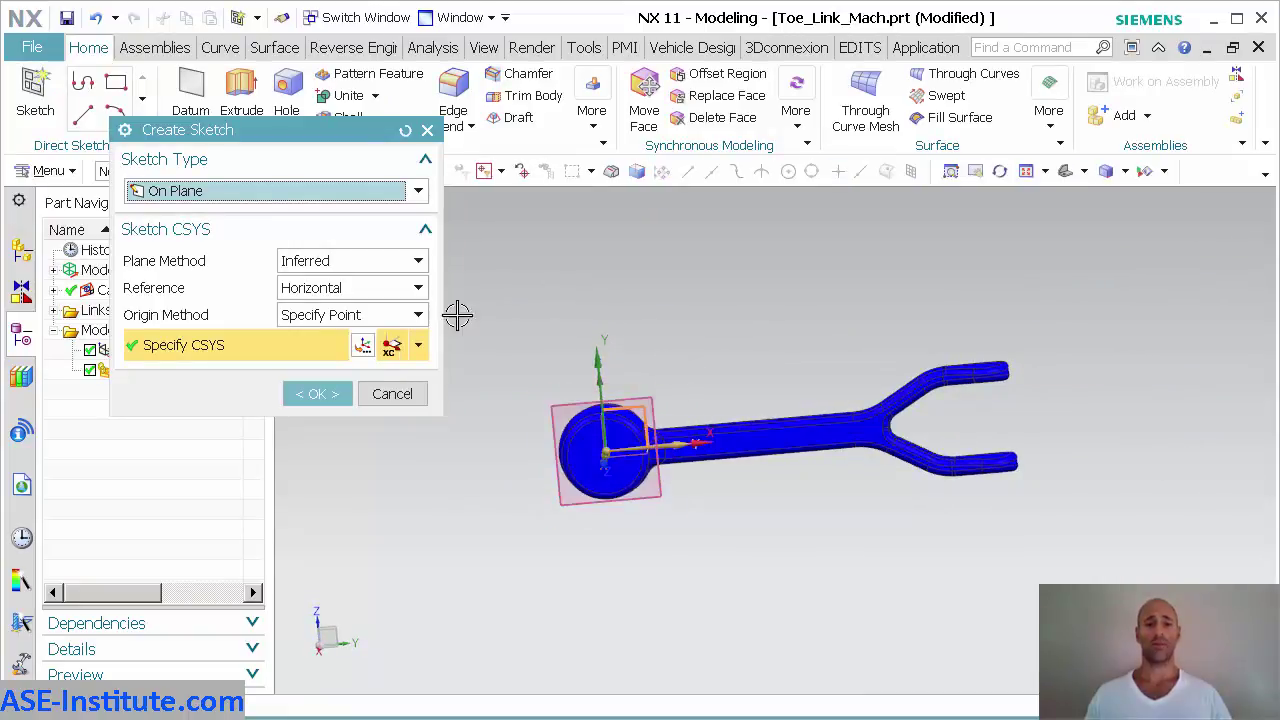
{"action": "left_click", "coordinate": [316, 394]}
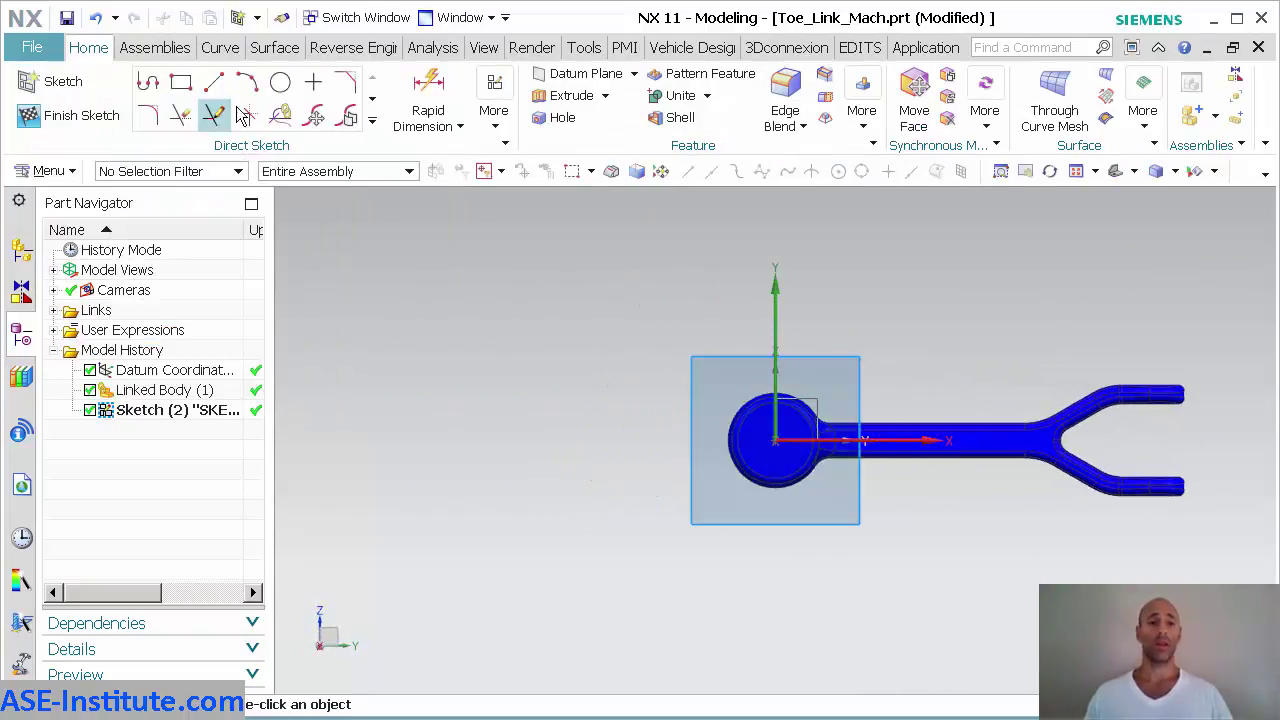
{"action": "left_click", "coordinate": [280, 82]}
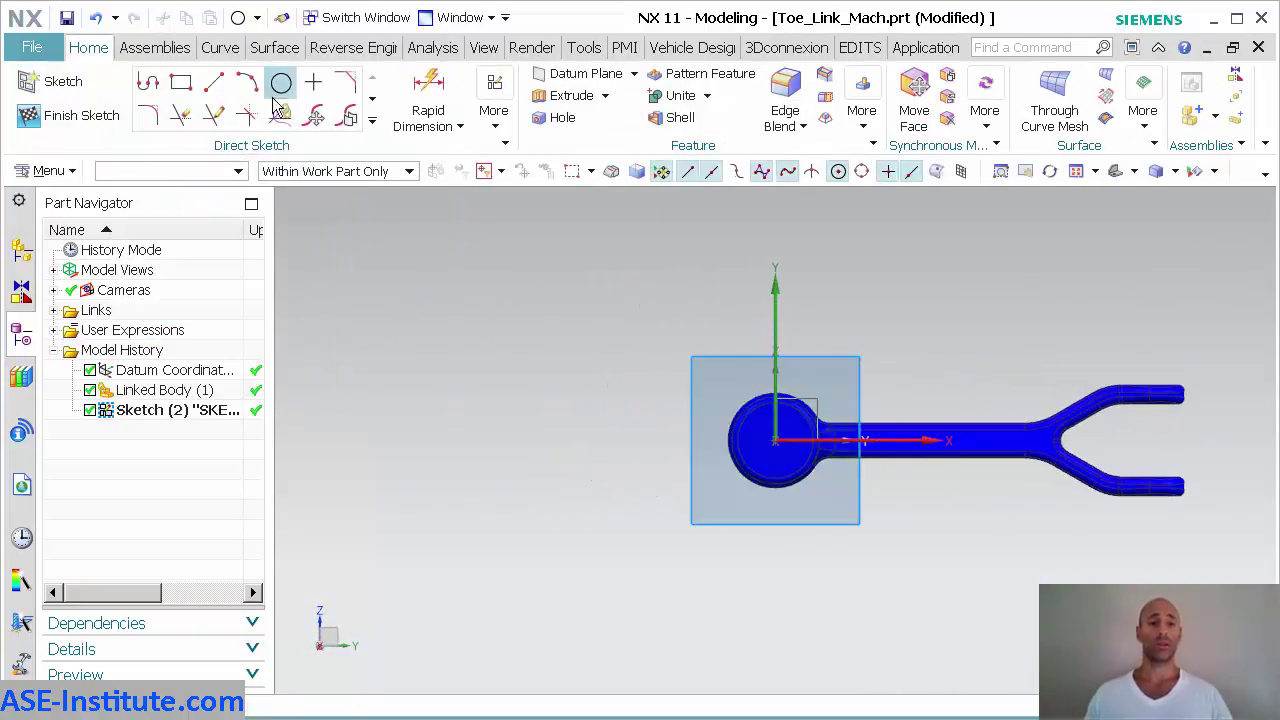
{"action": "left_click", "coordinate": [779, 441]}
{"action": "left_click", "coordinate": [797, 456]}
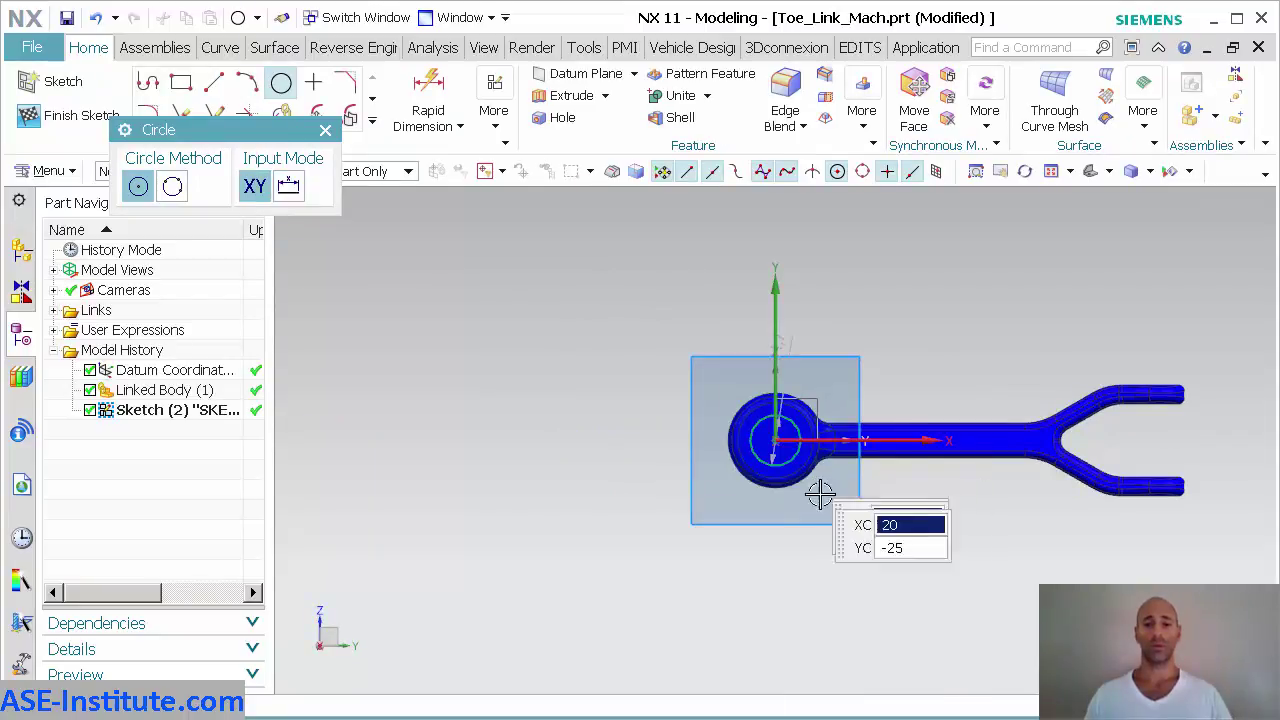
{"action": "scroll", "coordinate": [881, 524], "scroll_direction": "up", "scroll_amount": 5}
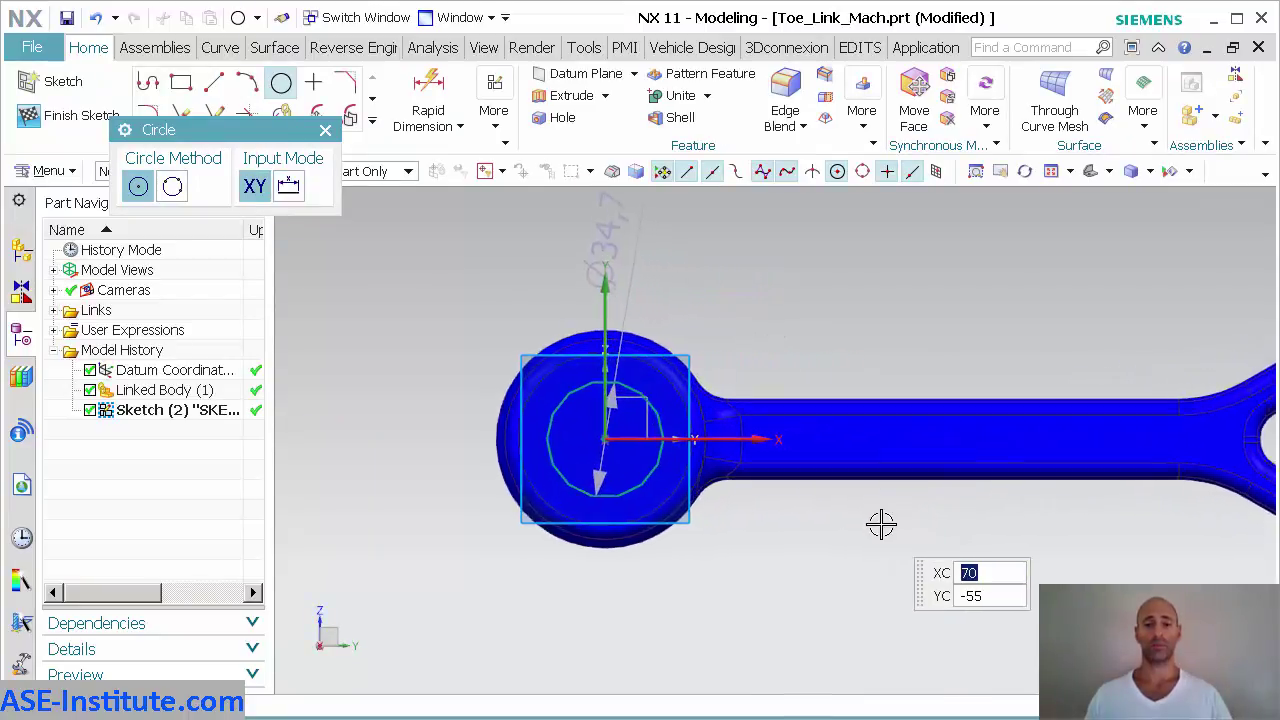
{"action": "scroll", "coordinate": [881, 524], "scroll_direction": "up", "scroll_amount": 5}
{"action": "key", "text": "Escape"}
Step: Set the circle's diameter dimension to 40 mm
{"action": "scroll", "coordinate": [752, 290], "scroll_direction": "up", "scroll_amount": 2}
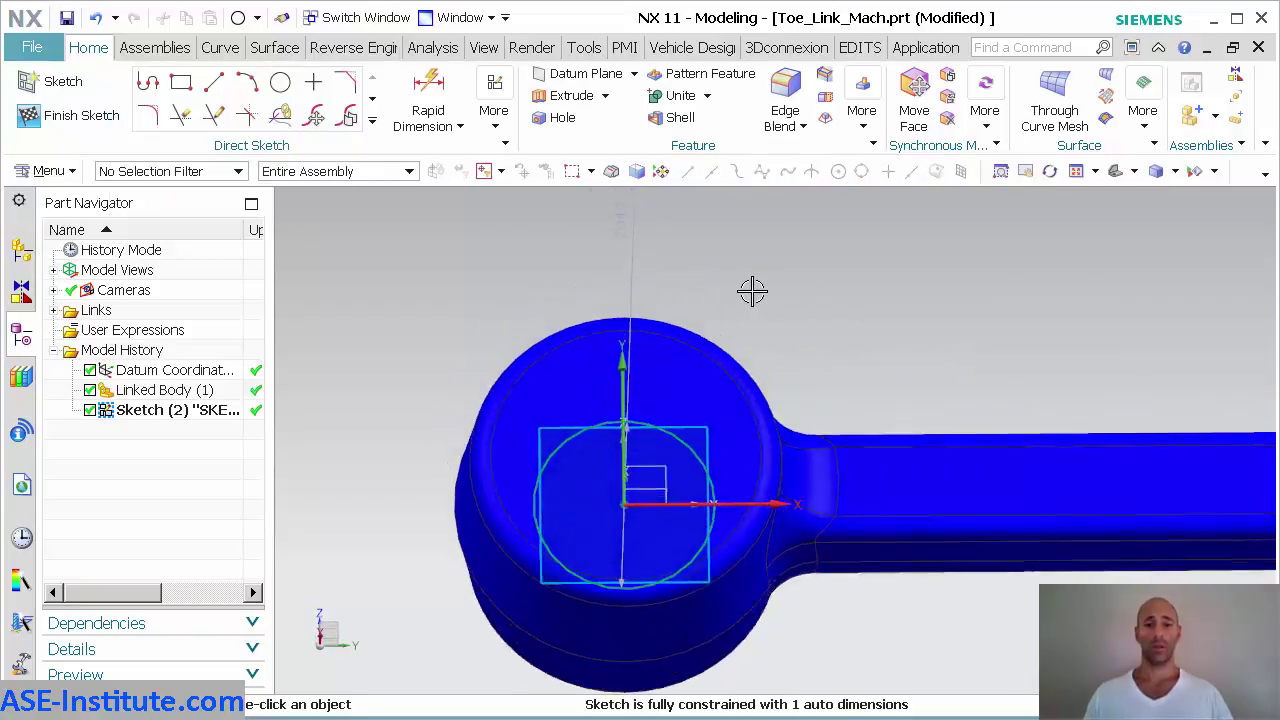
{"action": "middle_click_drag", "start_coordinate": [752, 290], "coordinate": [722, 311]}
{"action": "double_click", "coordinate": [657, 364]}
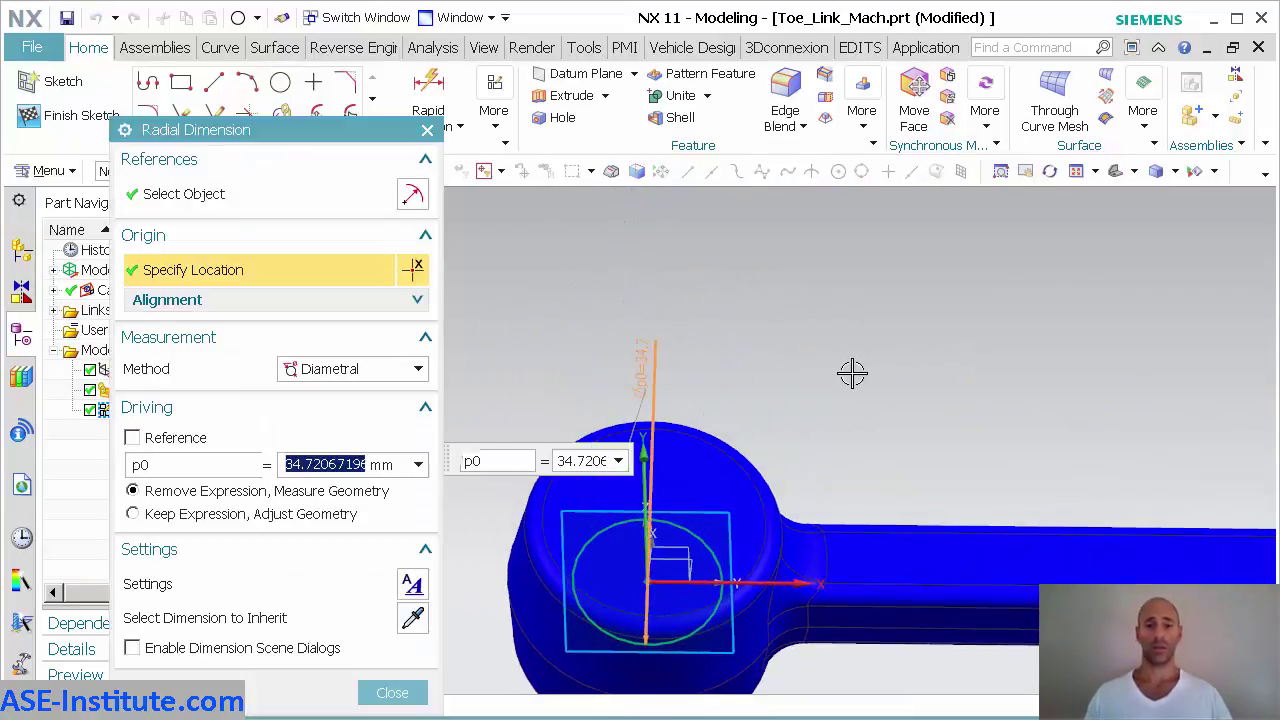
{"action": "key", "text": "Return"}
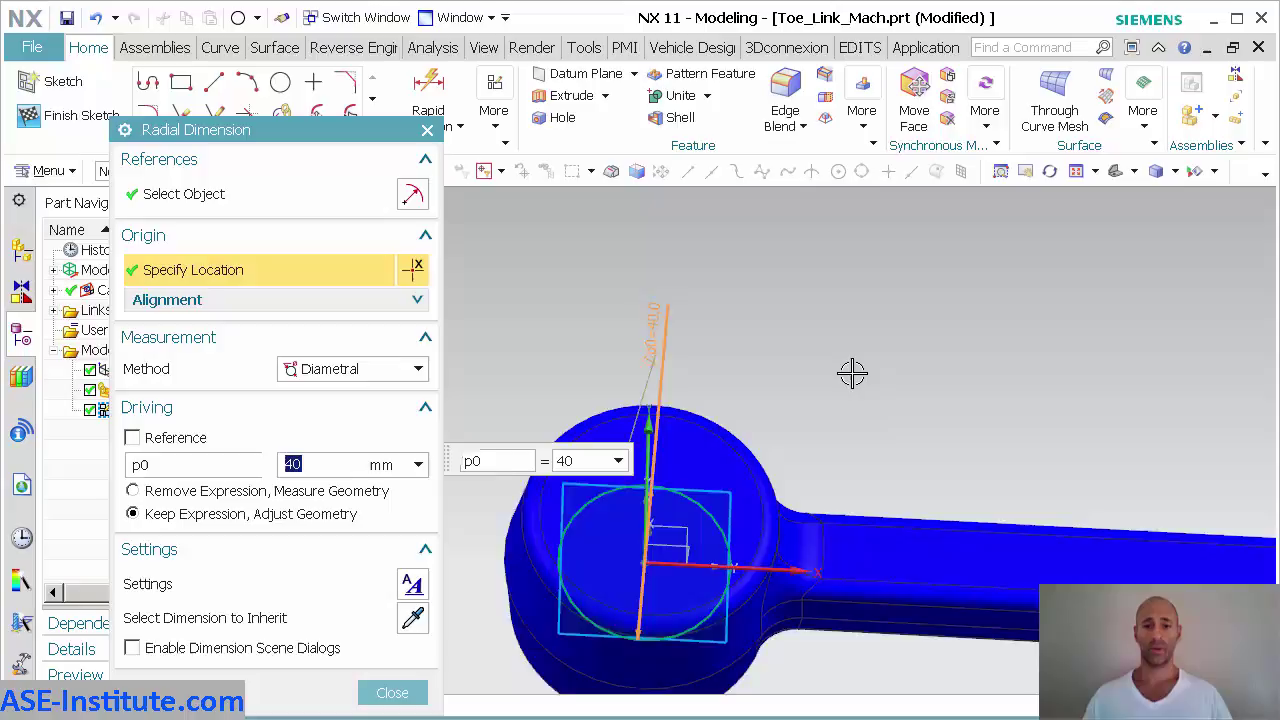
{"action": "left_click", "coordinate": [412, 694]}
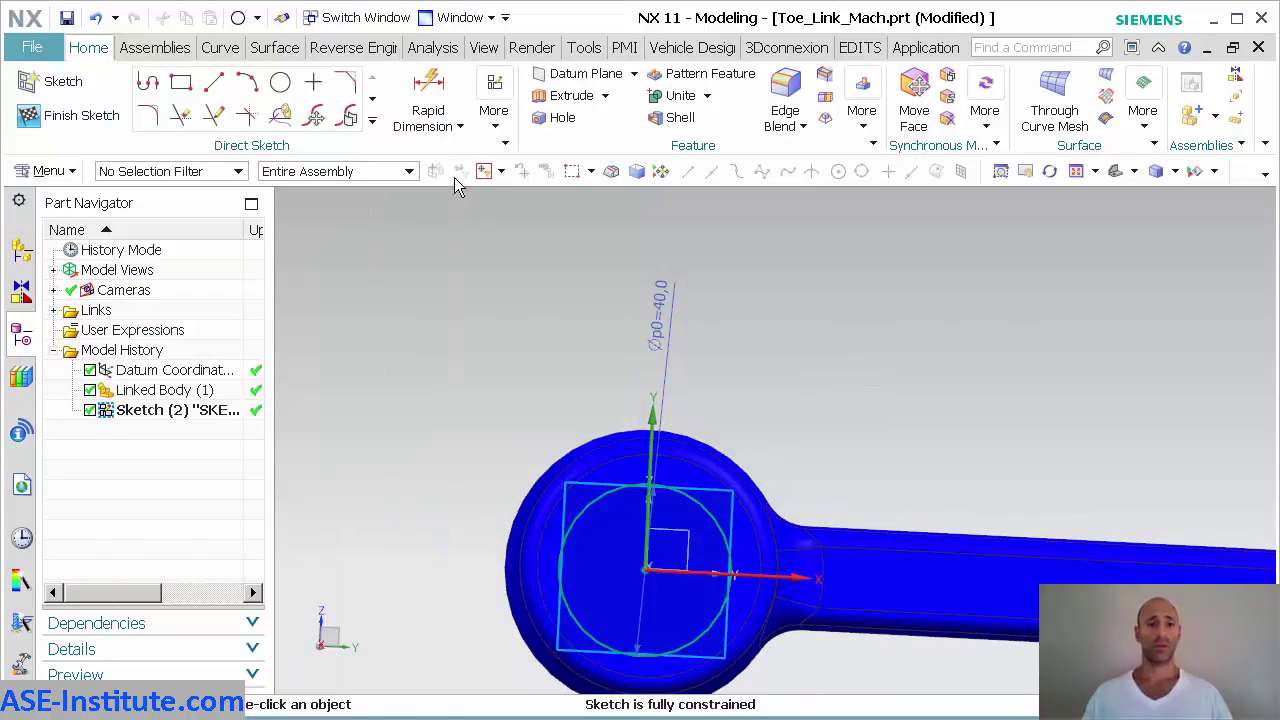
Step: Extrude the 40 mm circle with Boolean Subtract, then hide Sketch (2)
{"action": "left_click", "coordinate": [572, 96]}
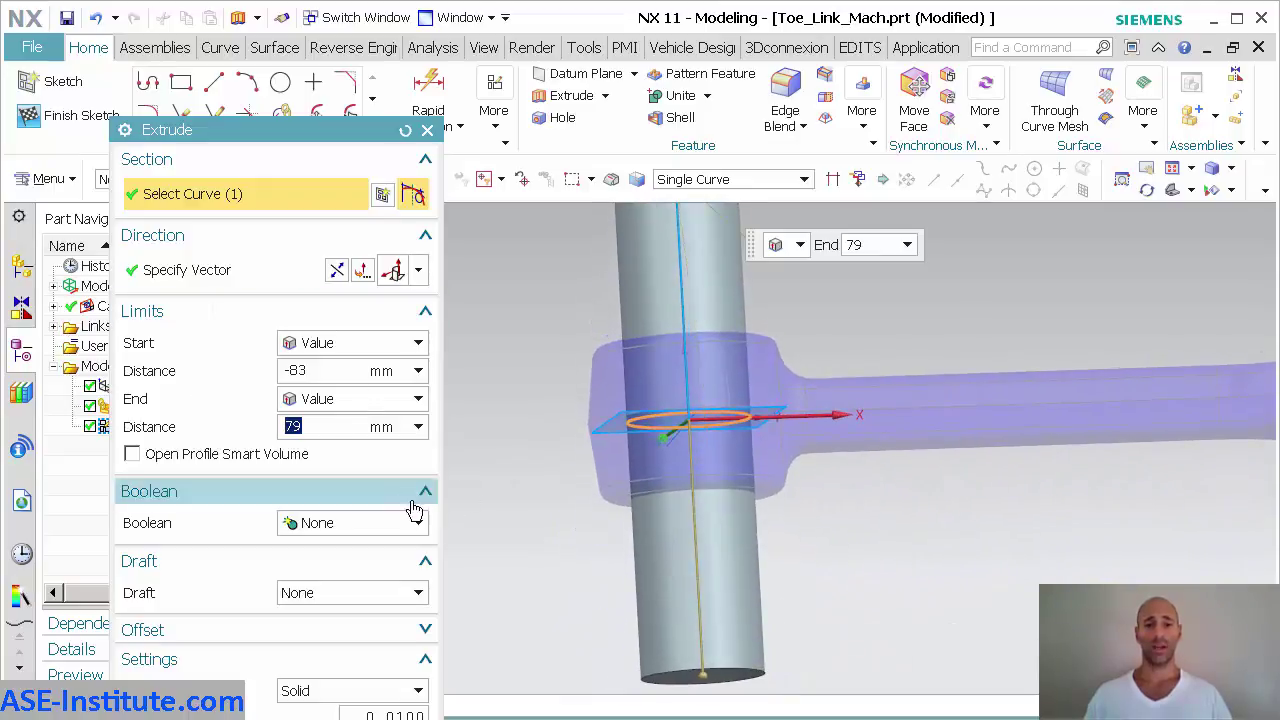
{"action": "left_click", "coordinate": [342, 524]}
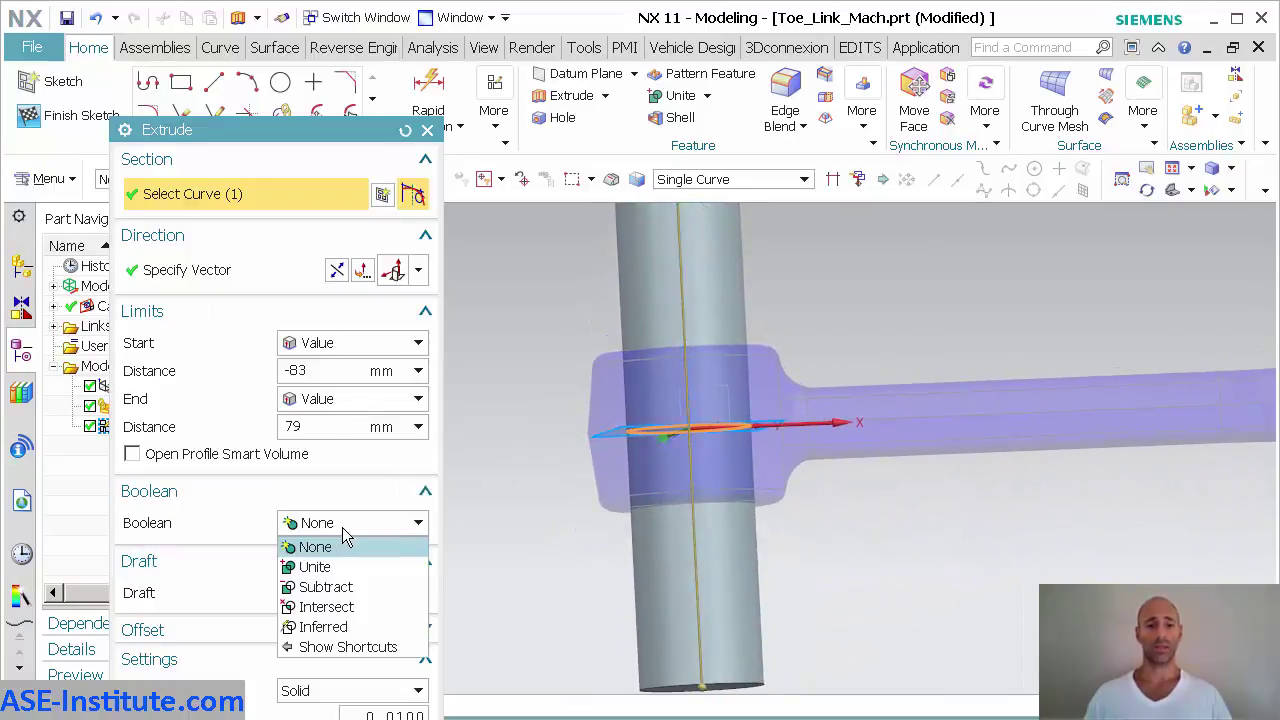
{"action": "left_click", "coordinate": [345, 587]}
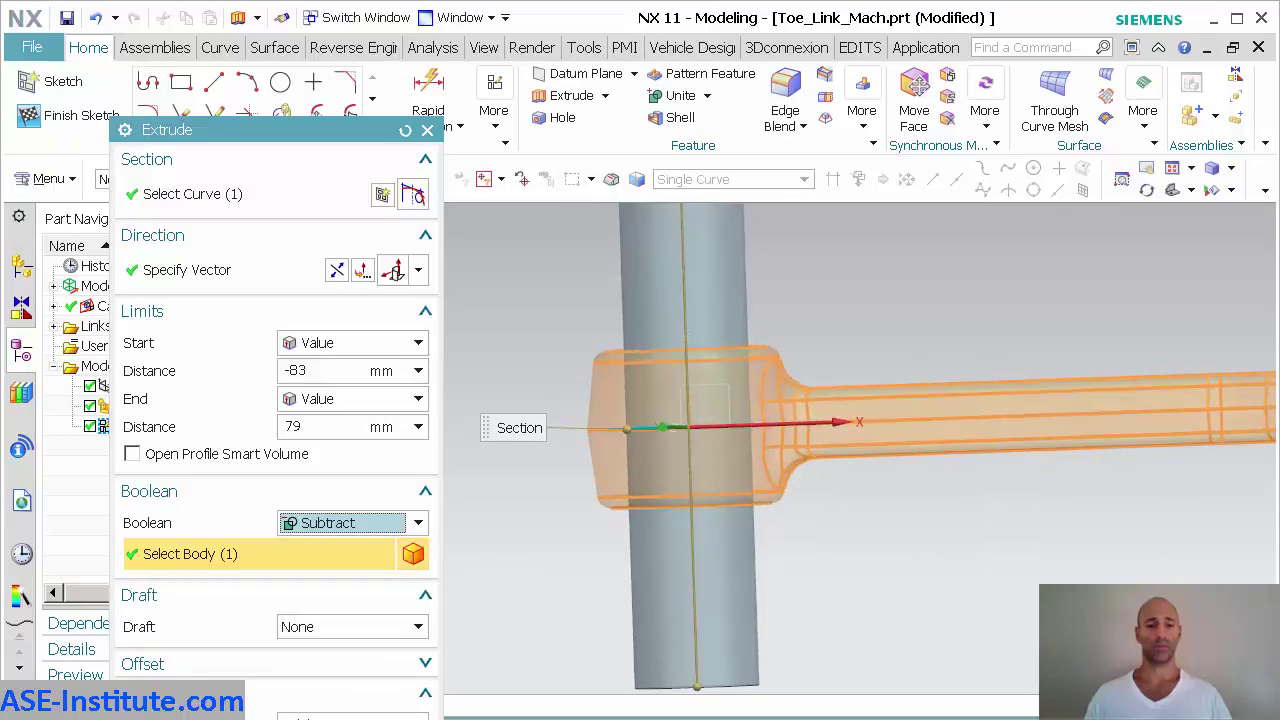
{"action": "middle_click", "coordinate": [566, 477]}
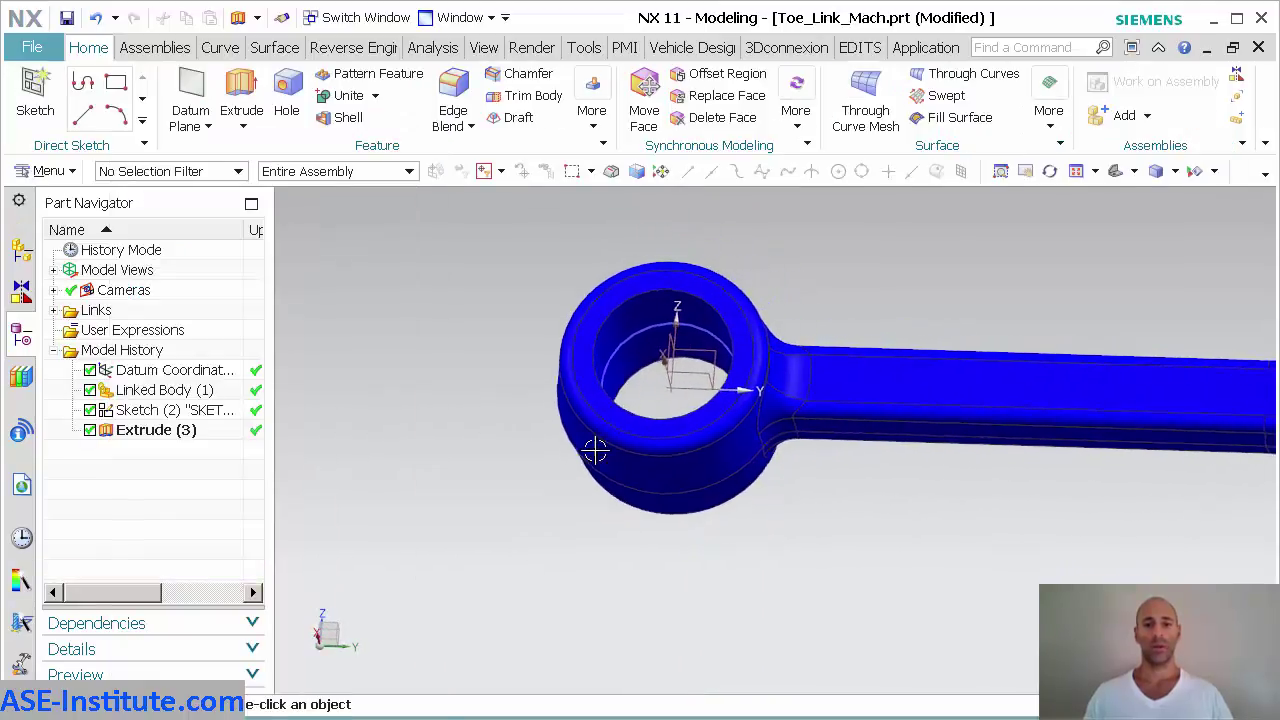
{"action": "right_click", "coordinate": [632, 336]}
{"action": "left_click", "coordinate": [680, 383]}
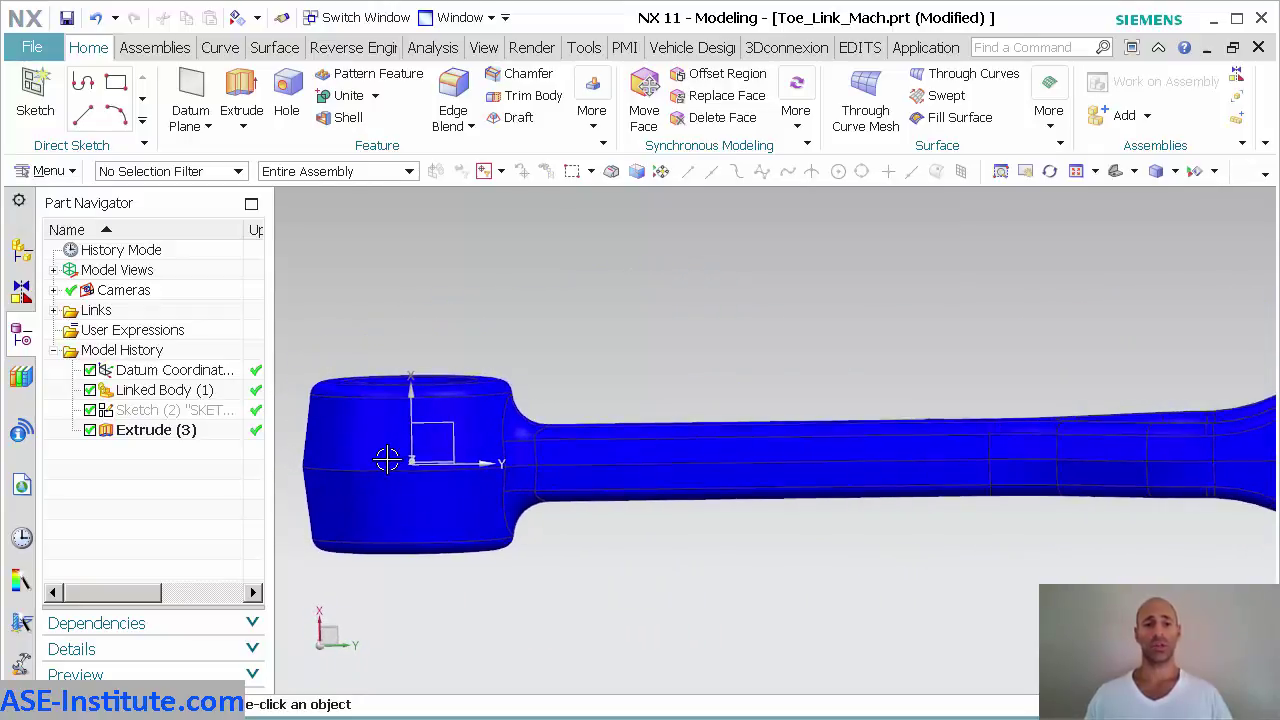
Step: Start a new sketch on the XY plane and draw a rectangle beside the link
{"action": "left_click", "coordinate": [35, 92]}
{"action": "left_click", "coordinate": [690, 420]}
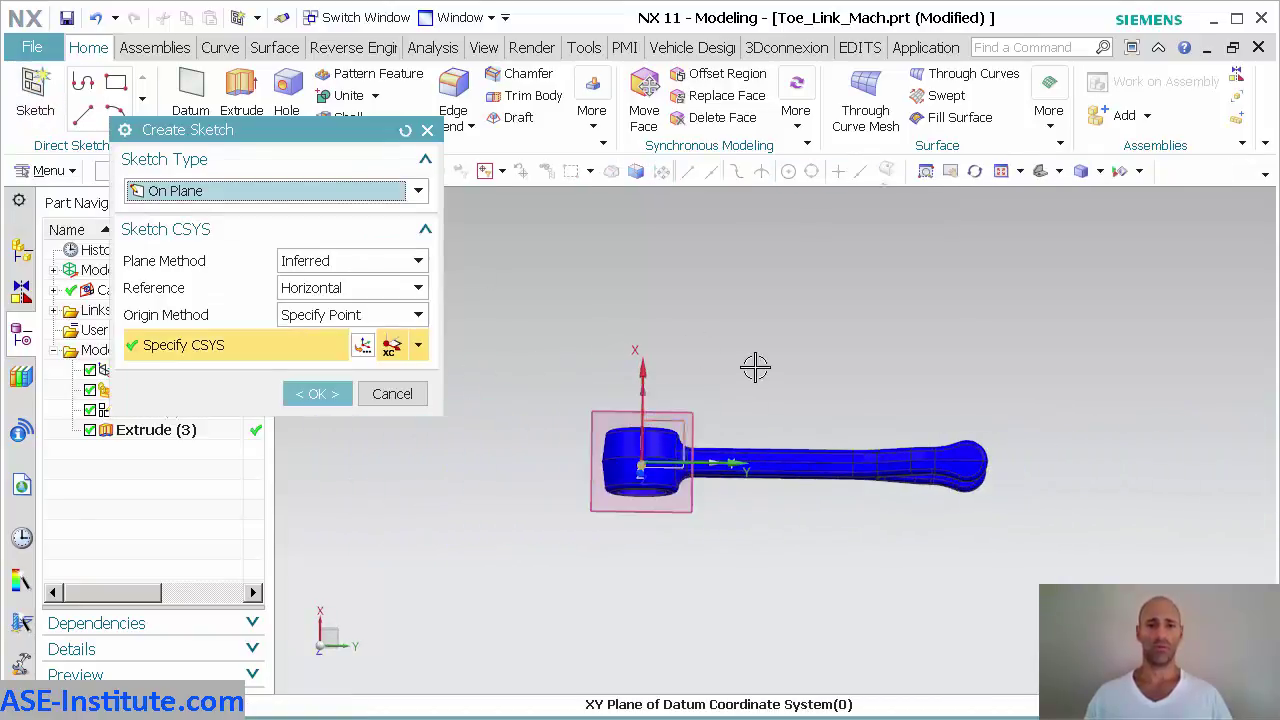
{"action": "middle_click", "coordinate": [512, 328]}
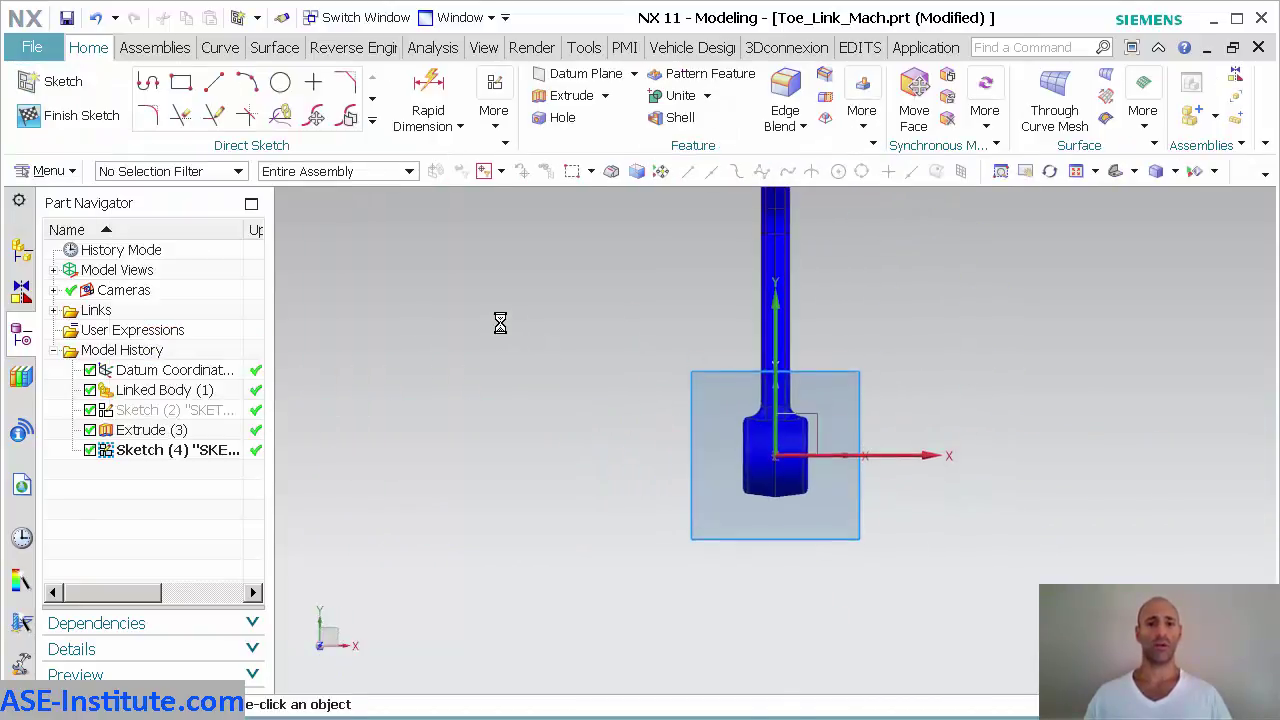
{"action": "left_click", "coordinate": [181, 84]}
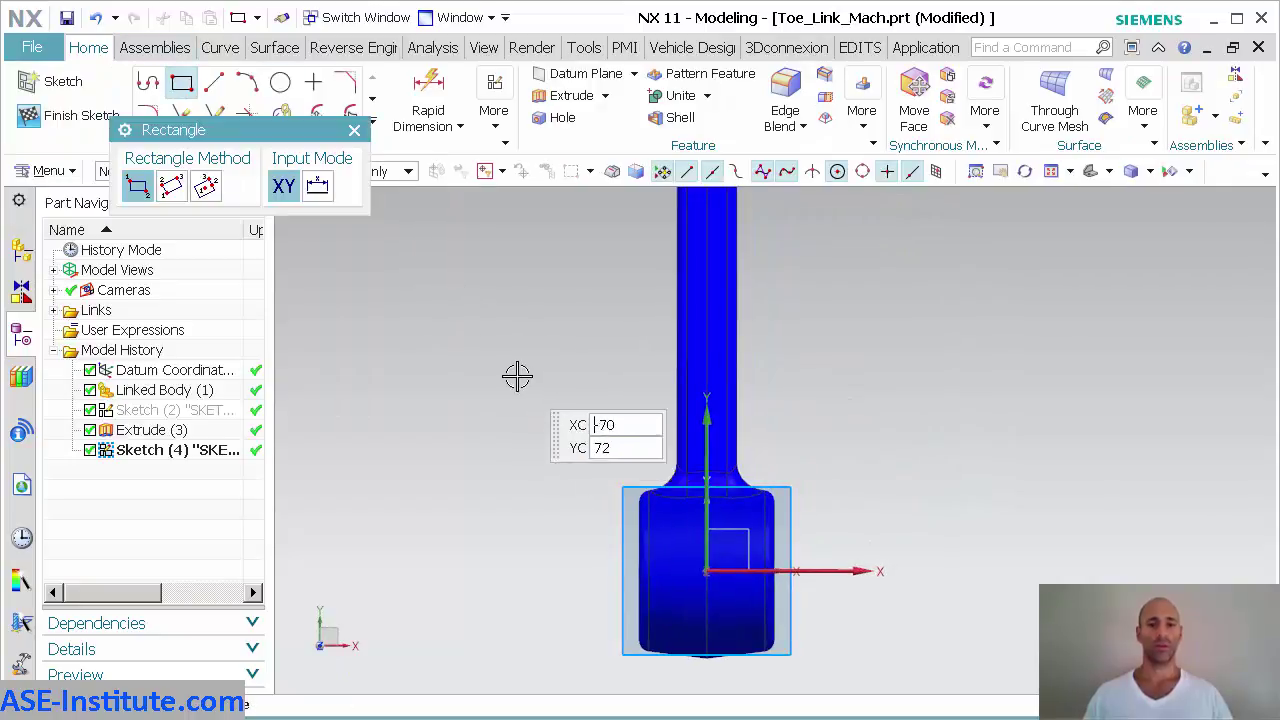
{"action": "left_click", "coordinate": [517, 376]}
{"action": "left_click", "coordinate": [660, 691]}
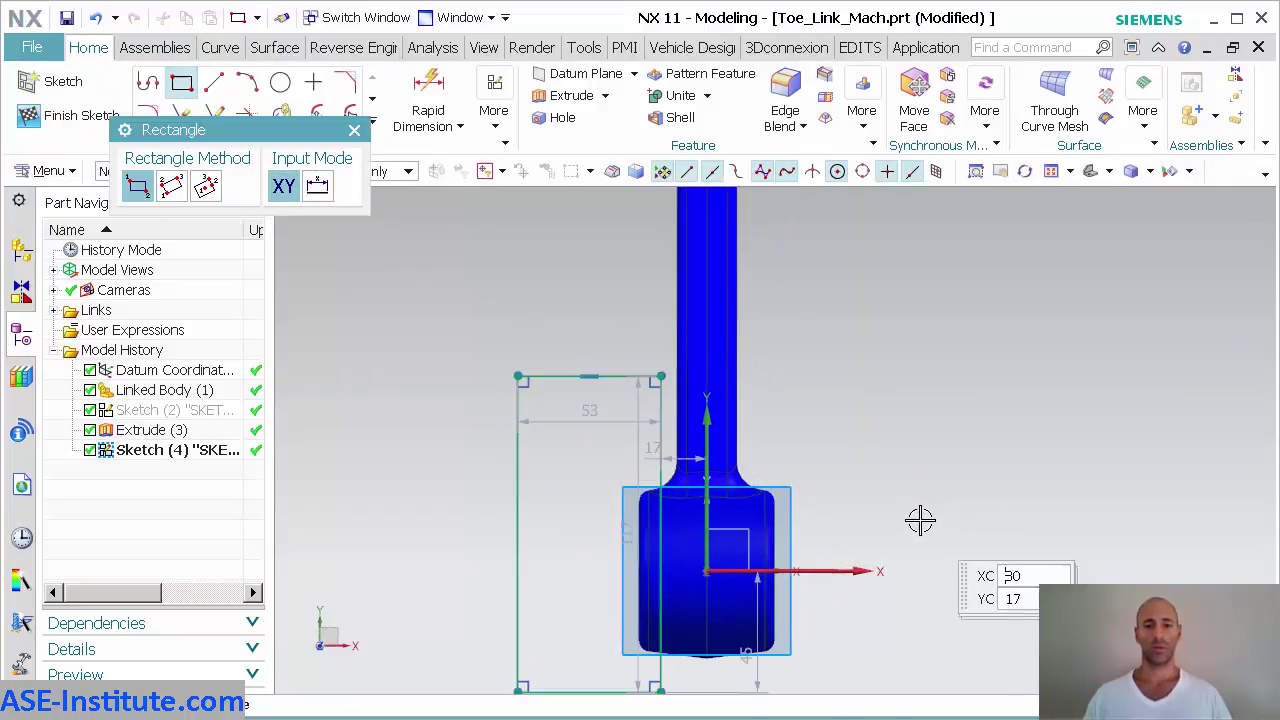
{"action": "middle_click", "coordinate": [920, 517]}
{"action": "scroll", "coordinate": [920, 517], "scroll_direction": "up", "scroll_amount": 2}
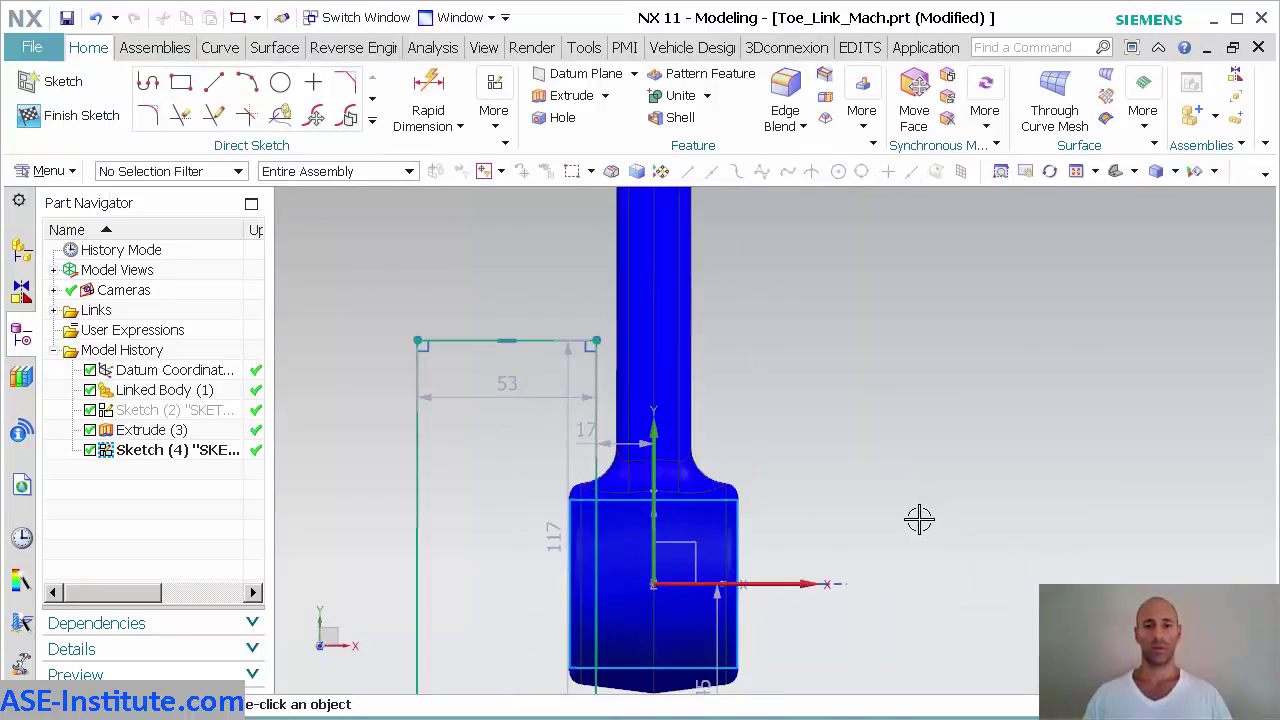
Step: Dimension the rectangle with 15, 200, 100 and 50 mm, then finish the sketch
{"action": "left_click", "coordinate": [586, 440]}
{"action": "type", "text": "15"}
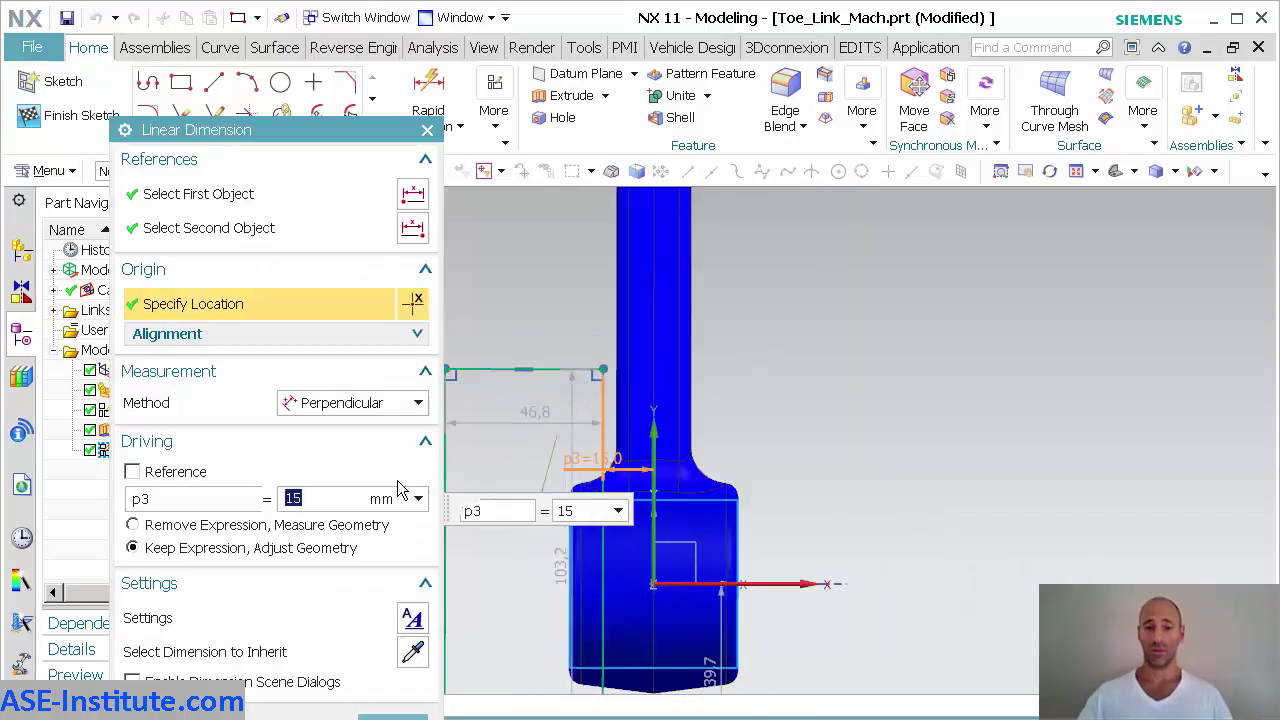
{"action": "key", "text": "Return"}
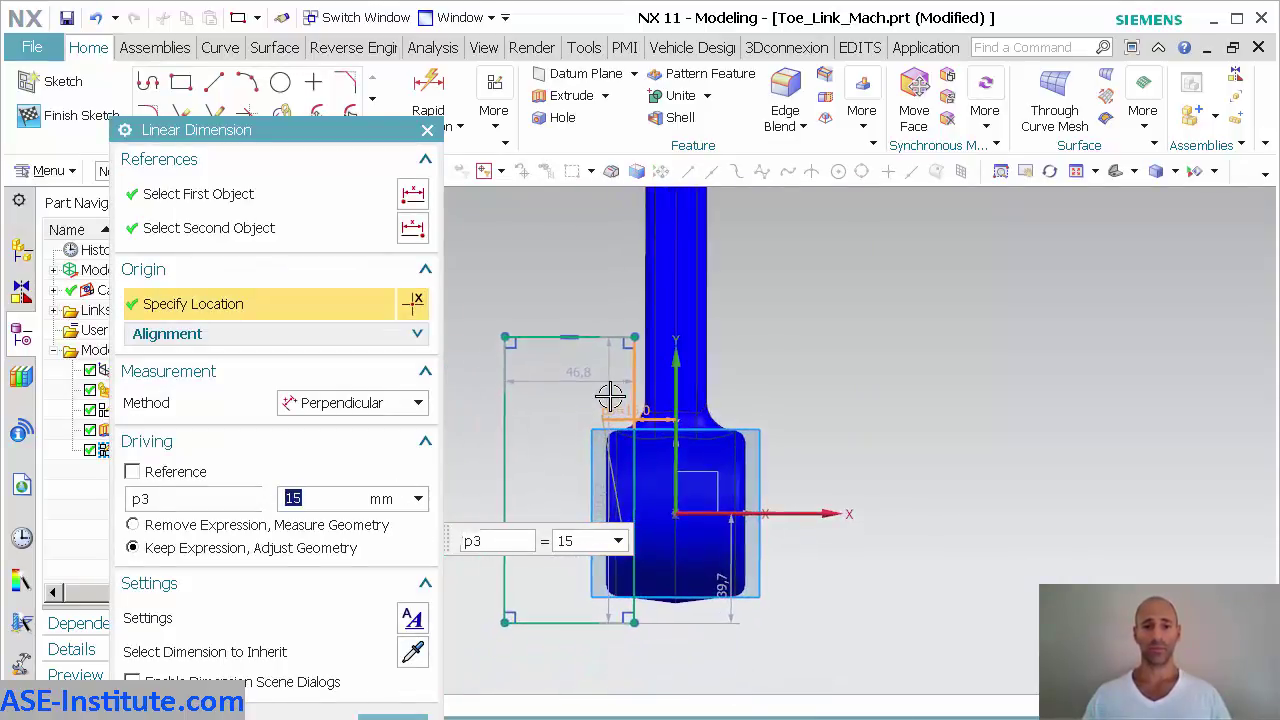
{"action": "left_click", "coordinate": [605, 369]}
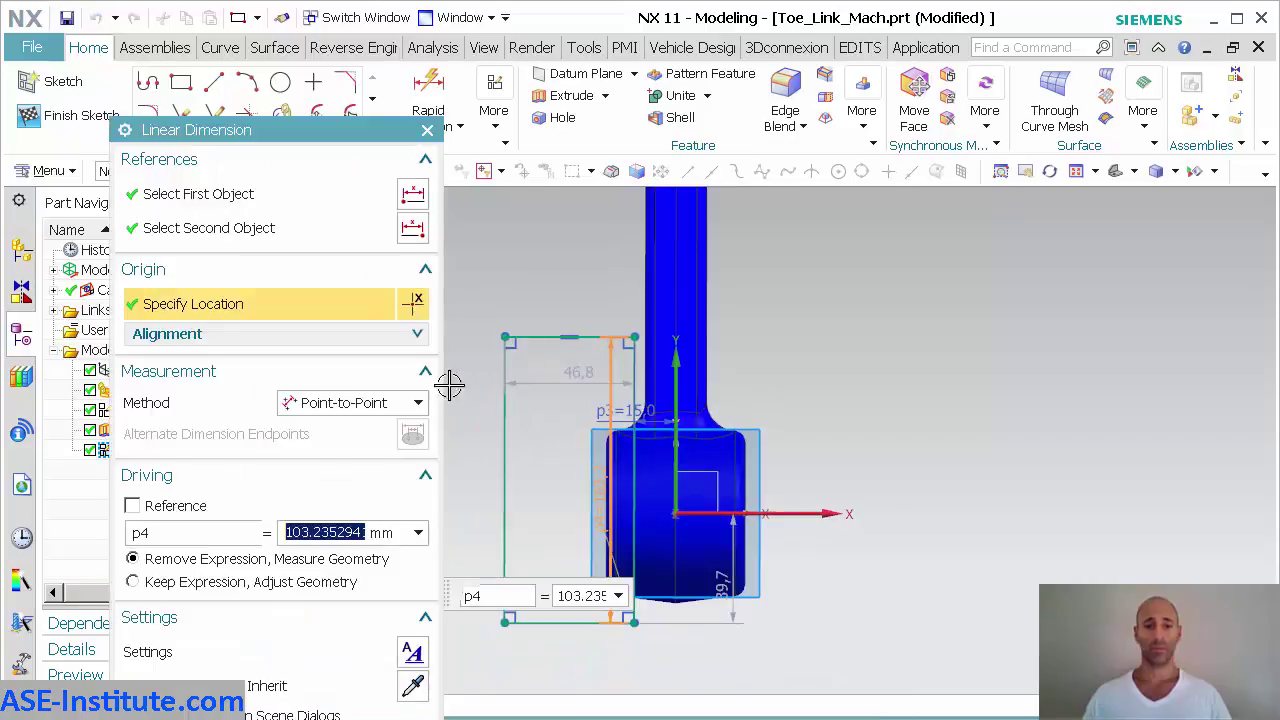
{"action": "type", "text": "200"}
{"action": "key", "text": "Return"}
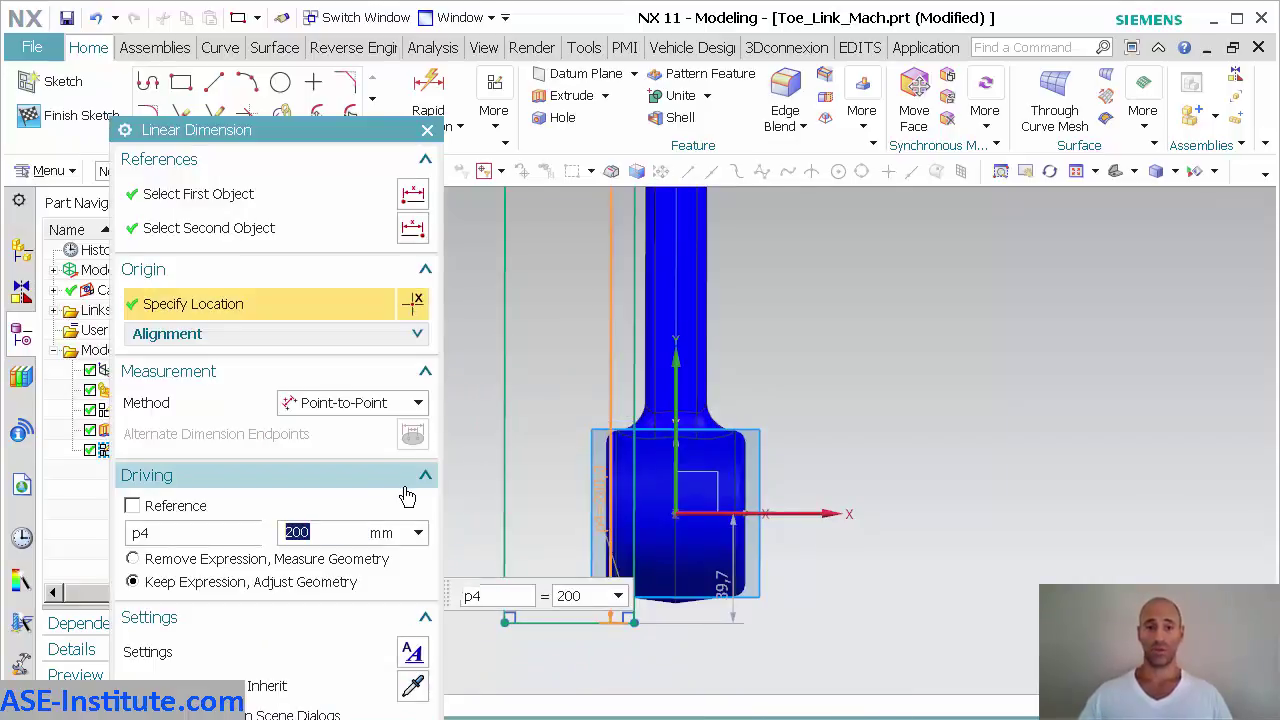
{"action": "left_click", "coordinate": [725, 615]}
{"action": "type", "text": "100"}
{"action": "key", "text": "Return"}
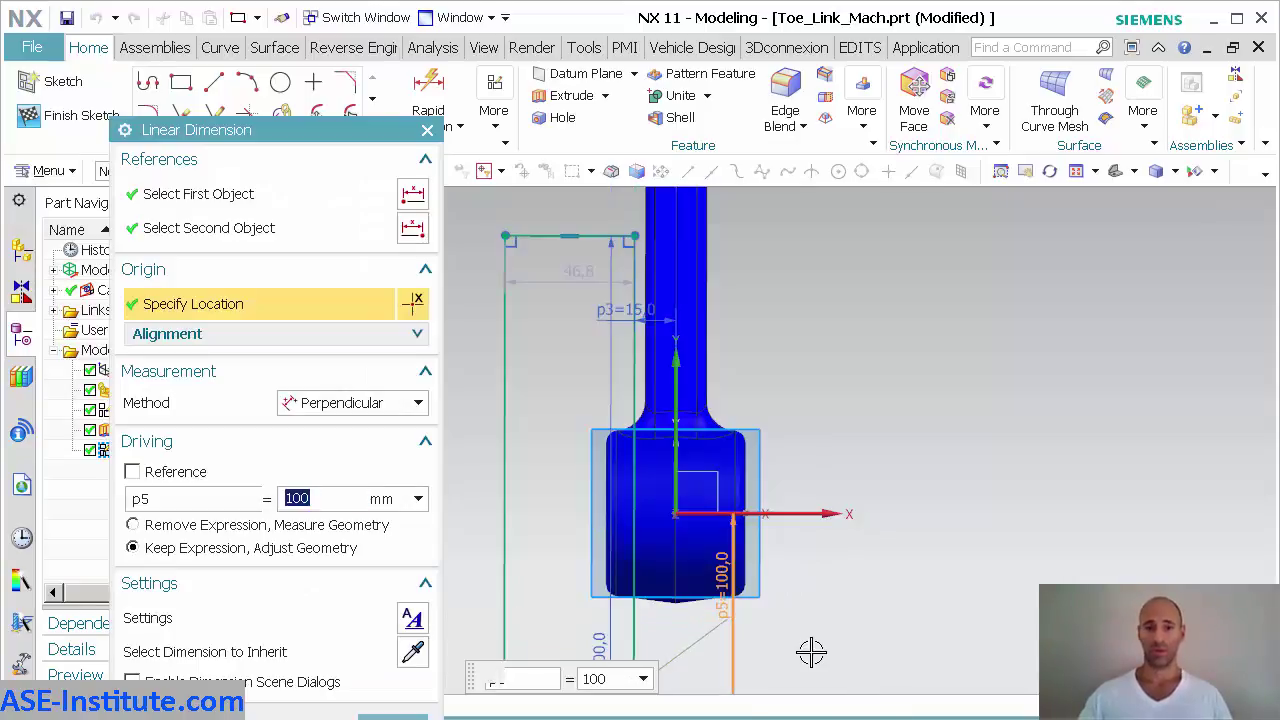
{"action": "double_click", "coordinate": [583, 259]}
{"action": "type", "text": "50"}
{"action": "key", "text": "Return"}
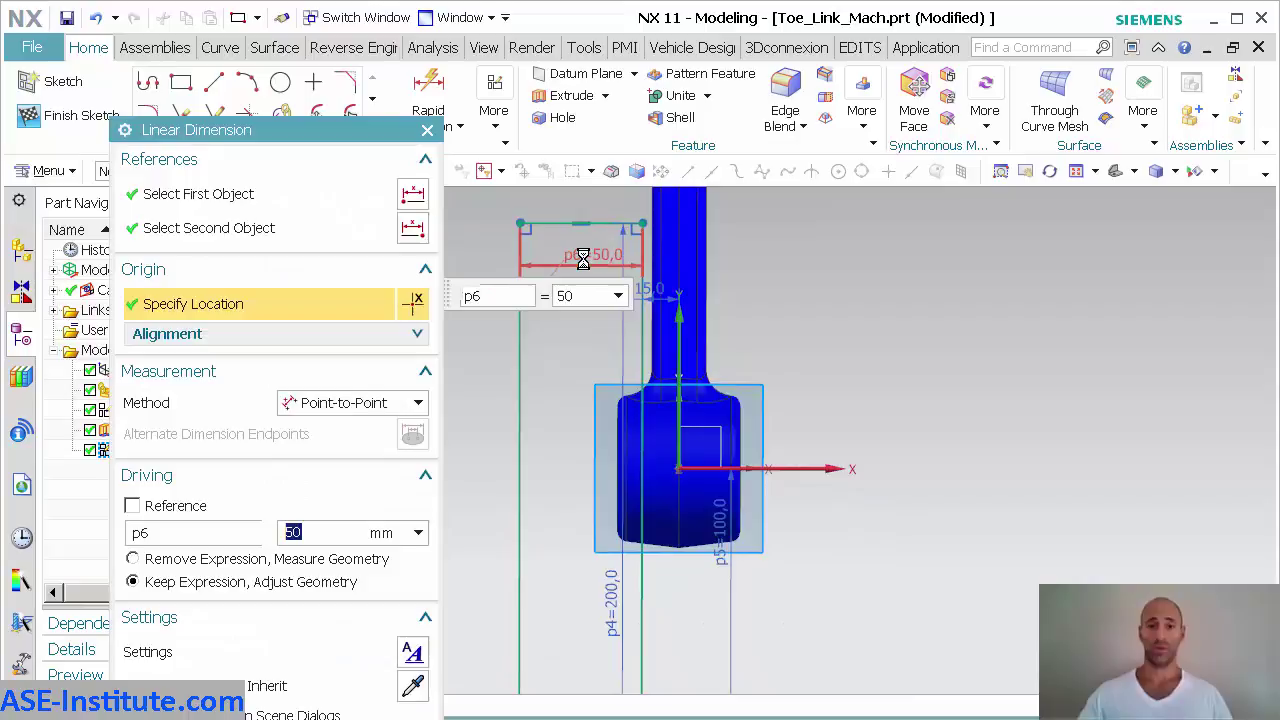
{"action": "left_click", "coordinate": [40, 118]}
Step: Start an extrusion and select the four rectangle edges as its profile
{"action": "key", "text": "Home"}
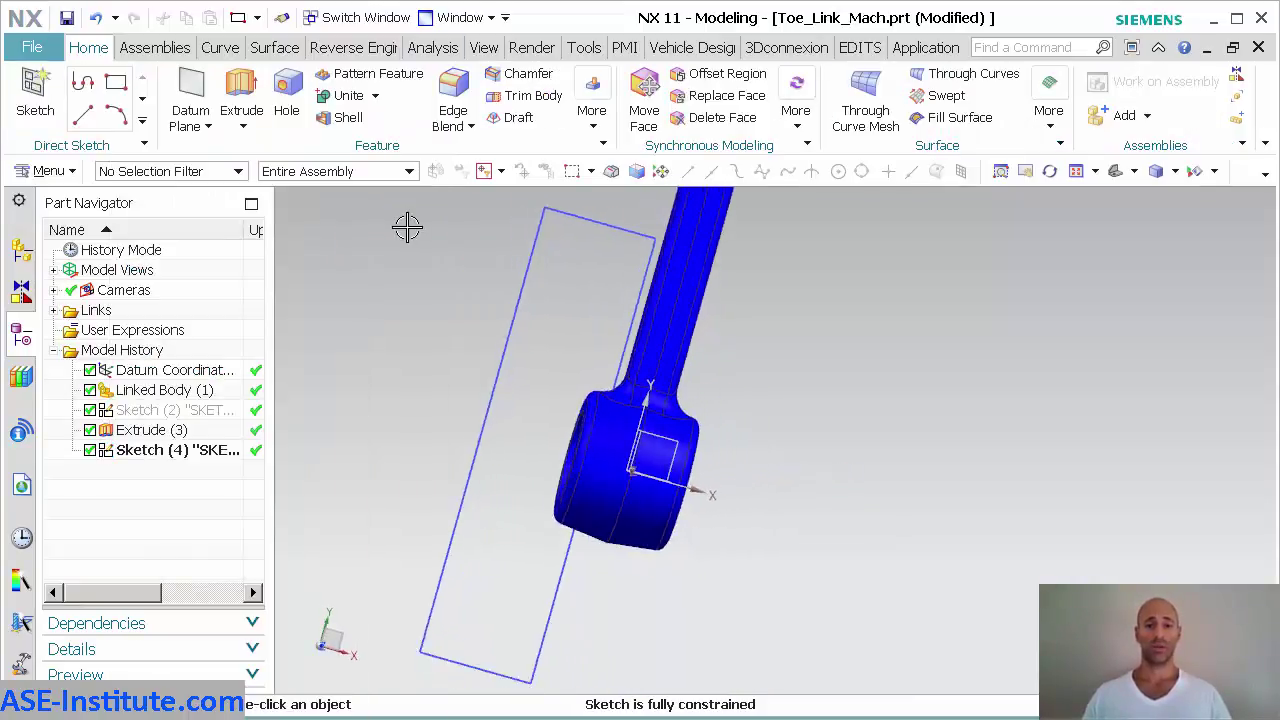
{"action": "left_click", "coordinate": [241, 100]}
{"action": "left_click", "coordinate": [579, 355]}
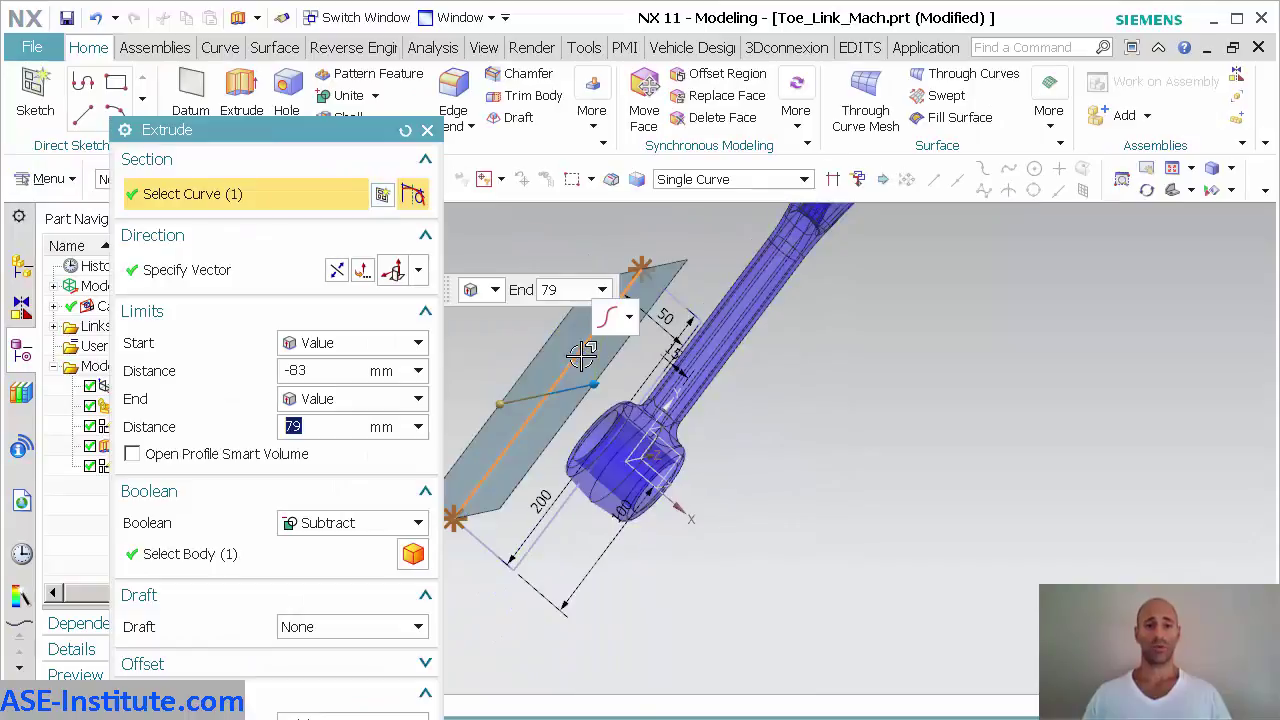
{"action": "left_click", "coordinate": [500, 562]}
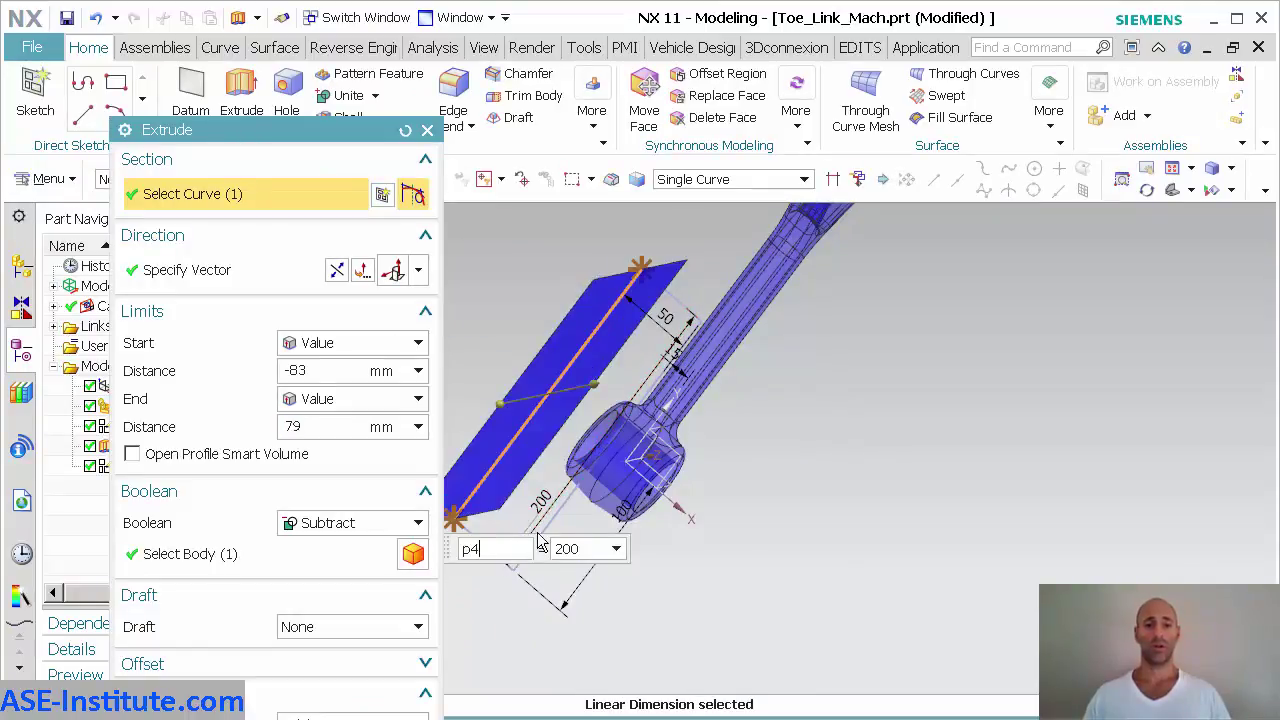
{"action": "left_click", "coordinate": [684, 305]}
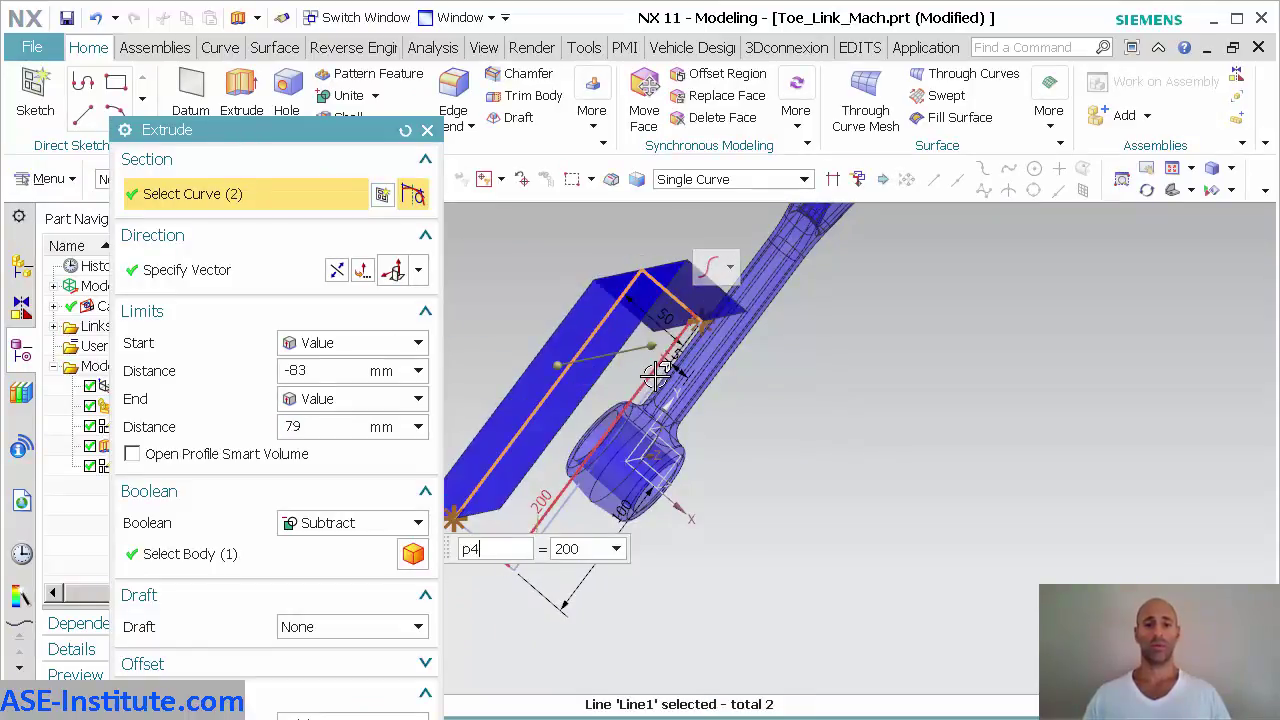
{"action": "left_click", "coordinate": [505, 535]}
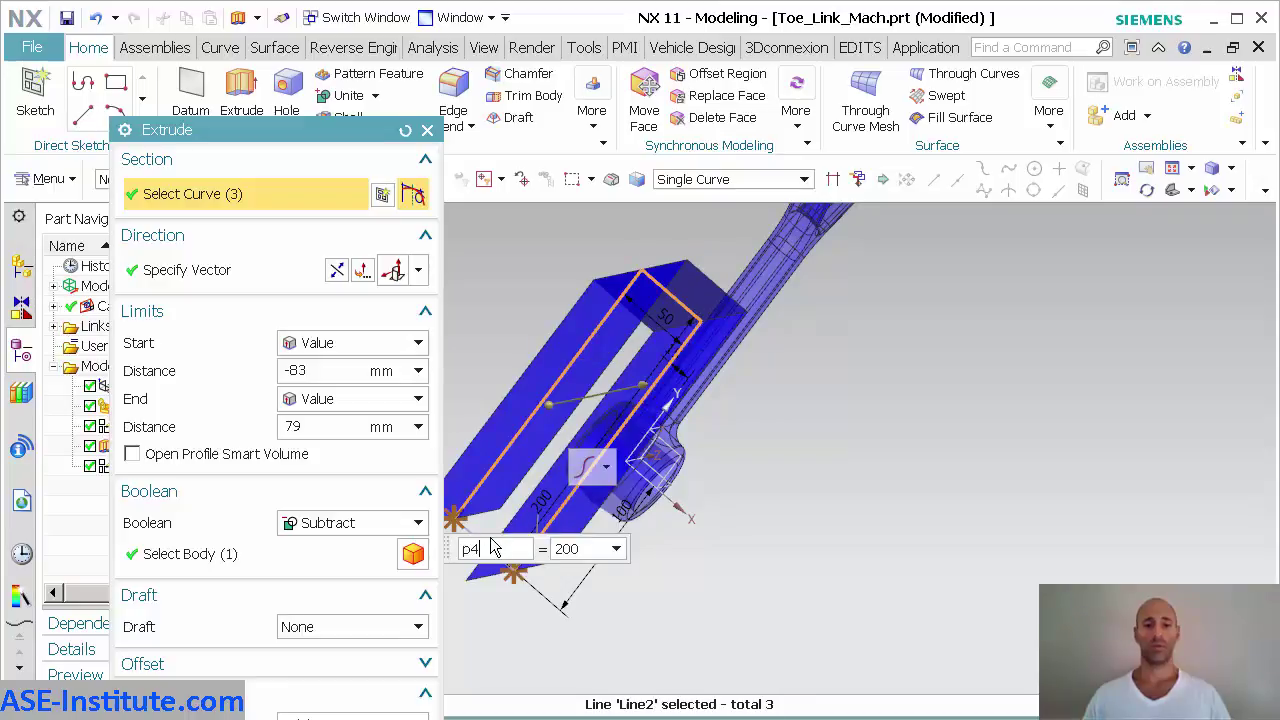
{"action": "middle_click_drag", "start_coordinate": [505, 535], "coordinate": [606, 377]}
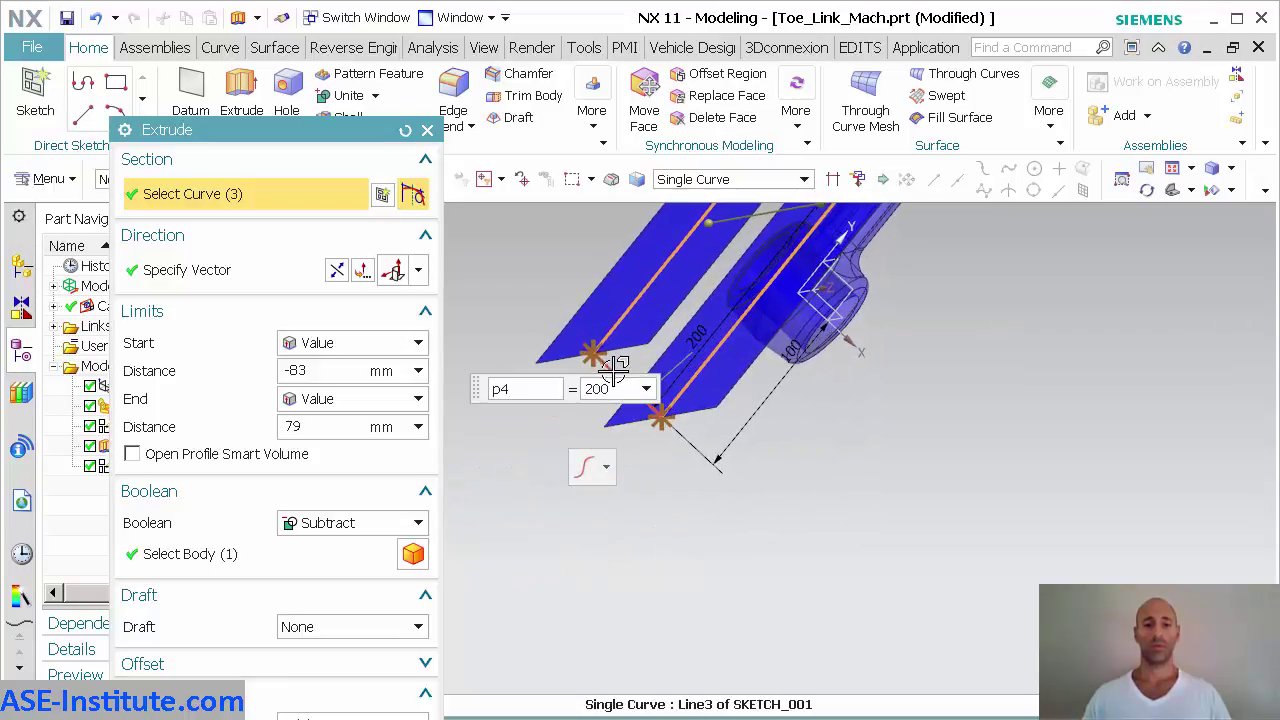
{"action": "left_click", "coordinate": [612, 368]}
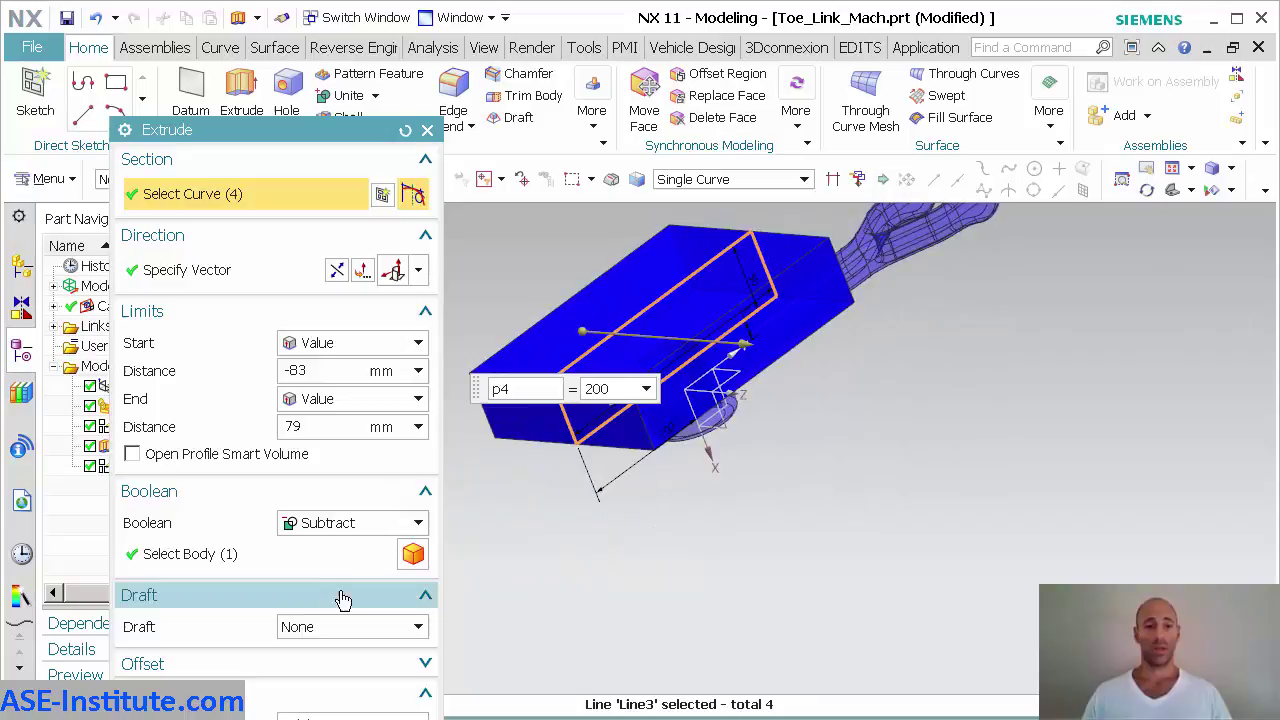
Step: Set Boolean to None and create the separate block spanning -83 to 79 mm
{"action": "left_click", "coordinate": [350, 523]}
{"action": "left_click", "coordinate": [315, 543]}
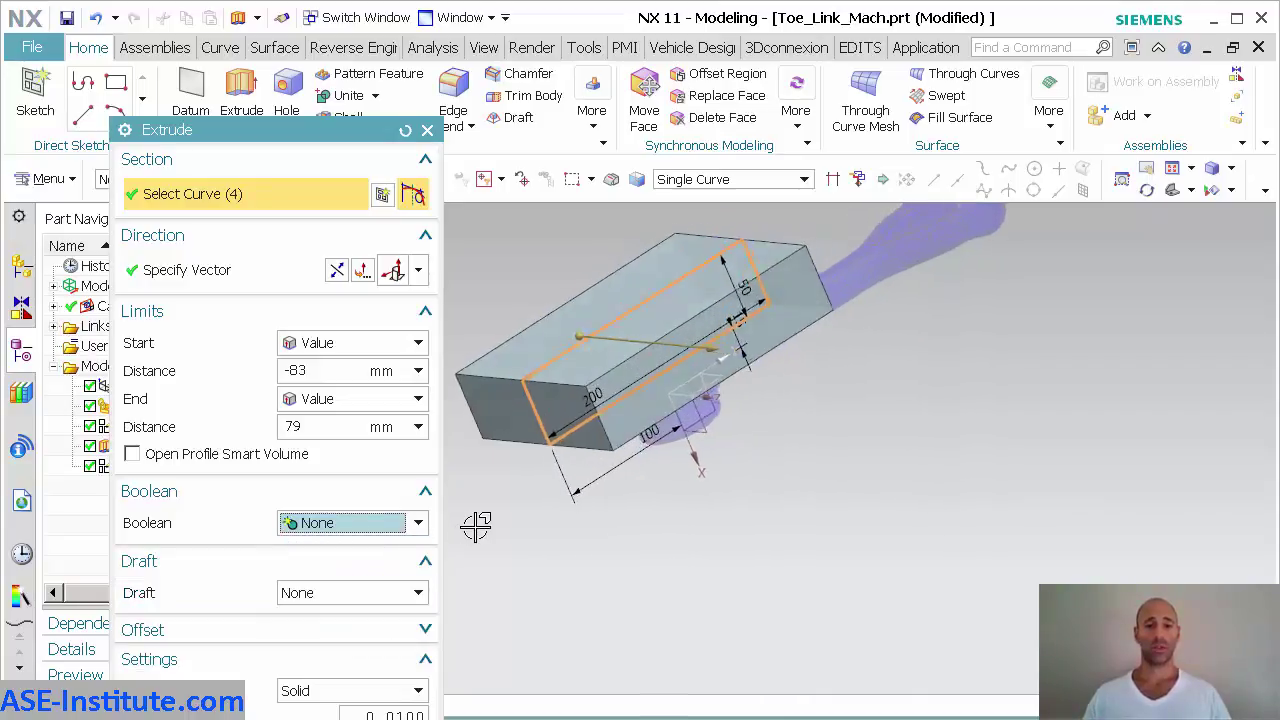
{"action": "middle_click_drag", "start_coordinate": [476, 527], "coordinate": [448, 562]}
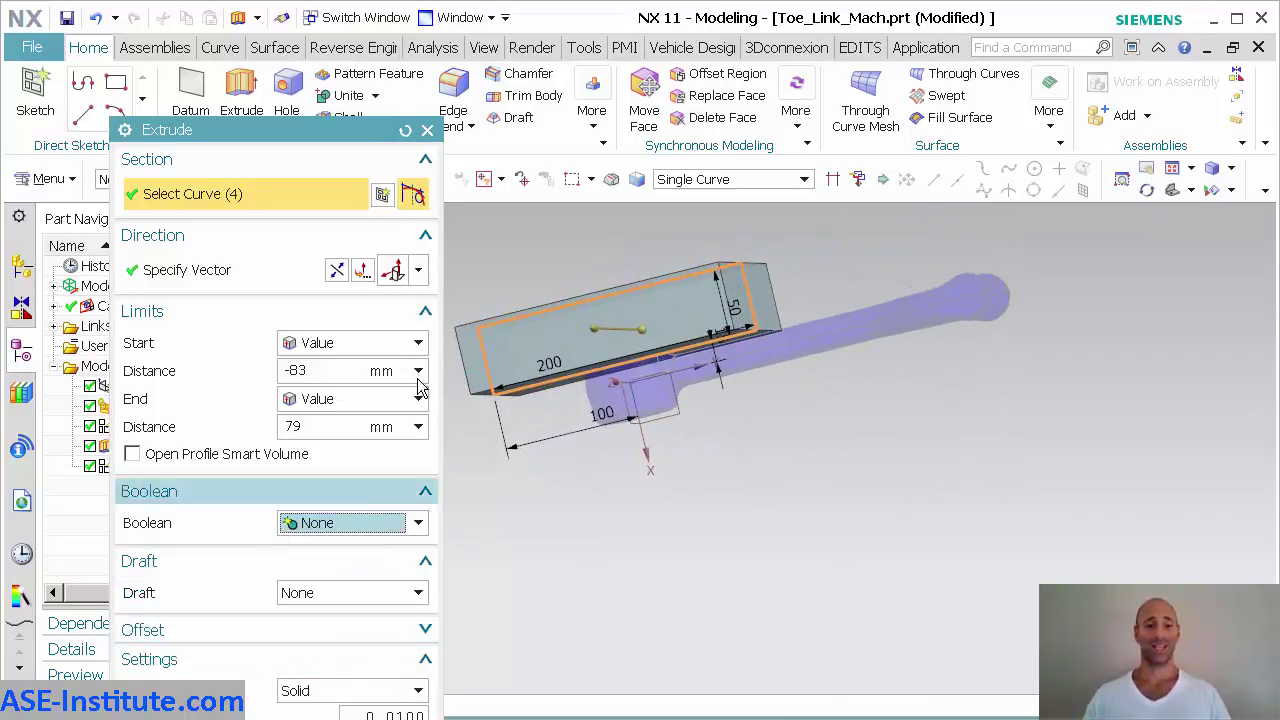
{"action": "left_click", "coordinate": [205, 561]}
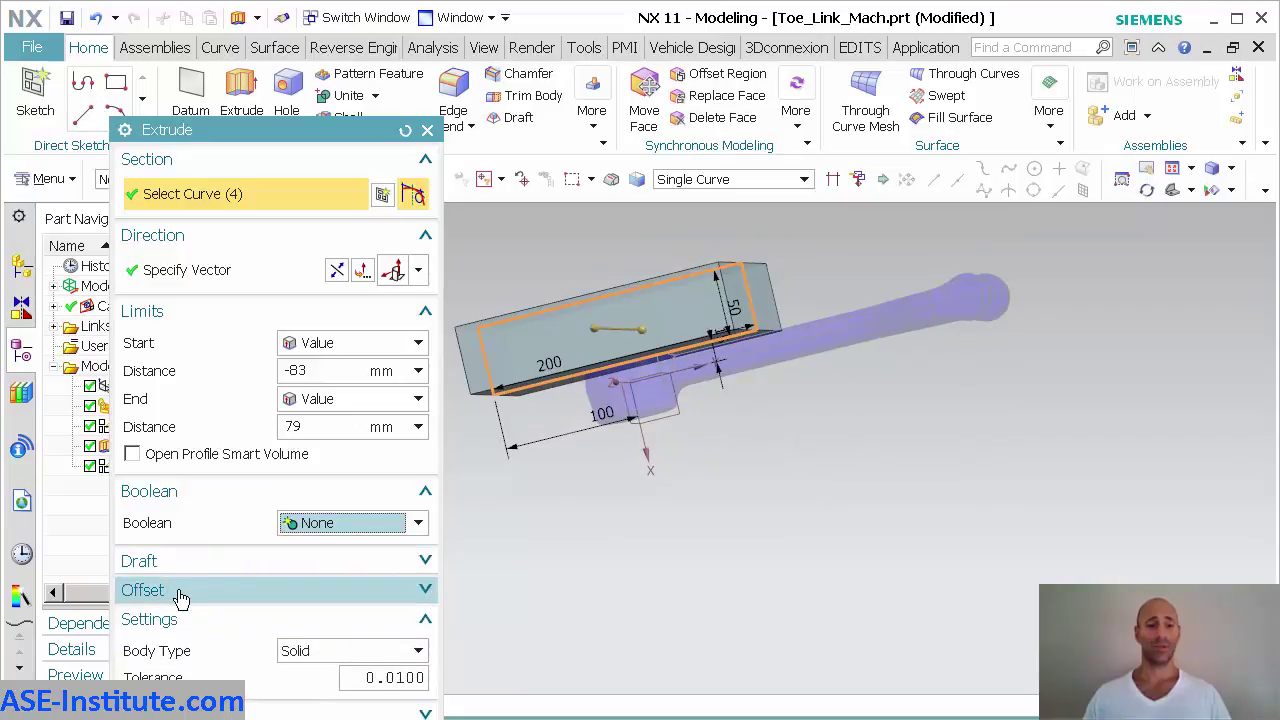
{"action": "left_click", "coordinate": [181, 595]}
{"action": "left_click", "coordinate": [183, 594]}
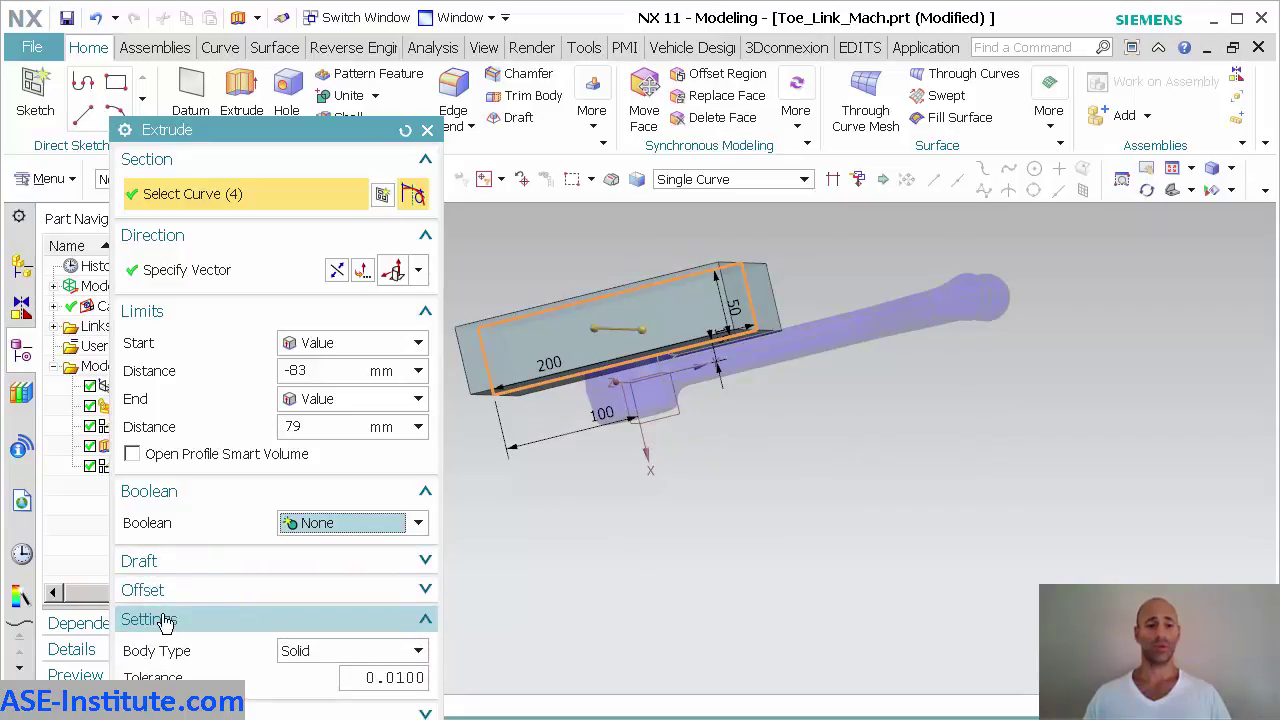
{"action": "left_click", "coordinate": [167, 624]}
{"action": "left_click", "coordinate": [240, 683]}
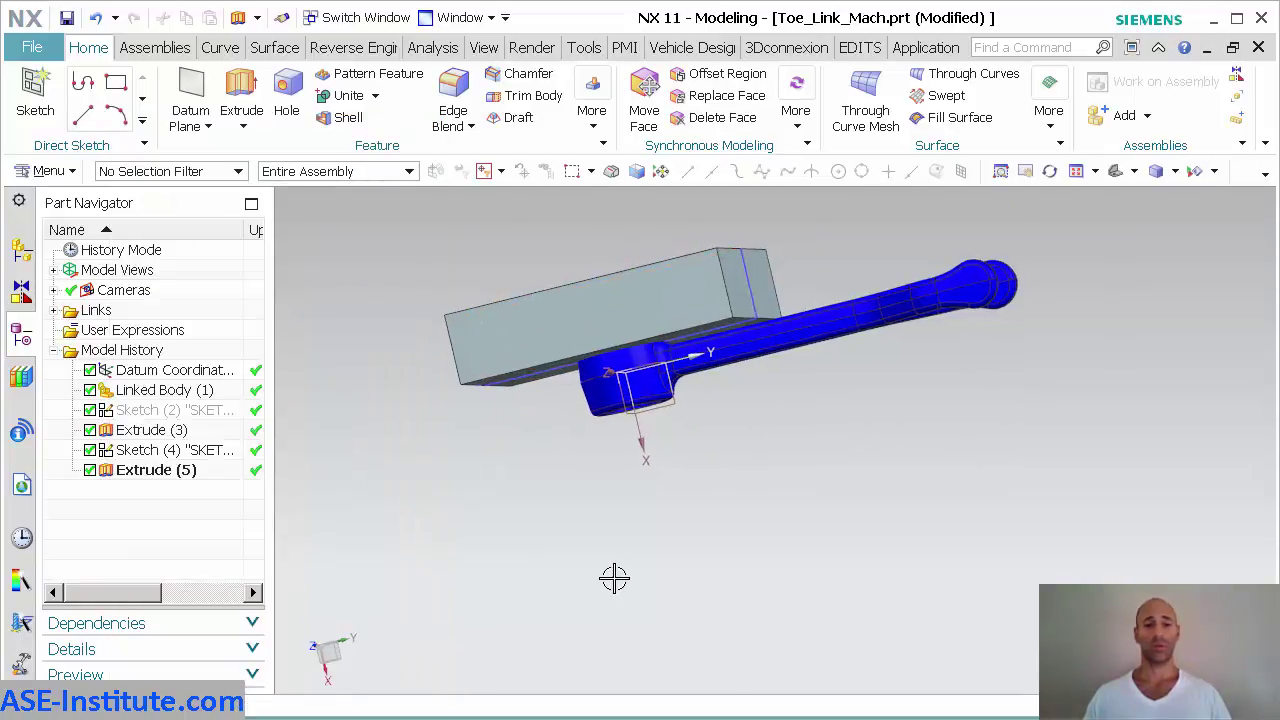
Step: Mirror the block about the YZ datum plane with Mirror Geometry
{"action": "left_click", "coordinate": [592, 95]}
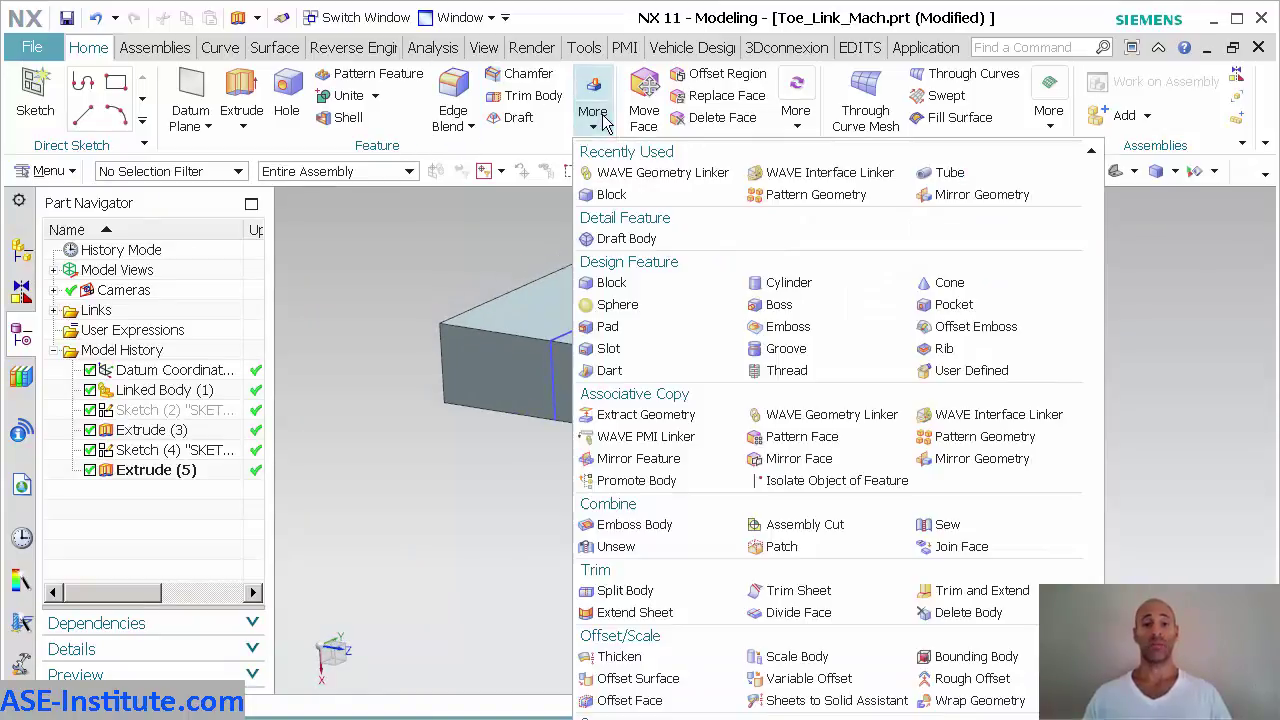
{"action": "left_click", "coordinate": [982, 458]}
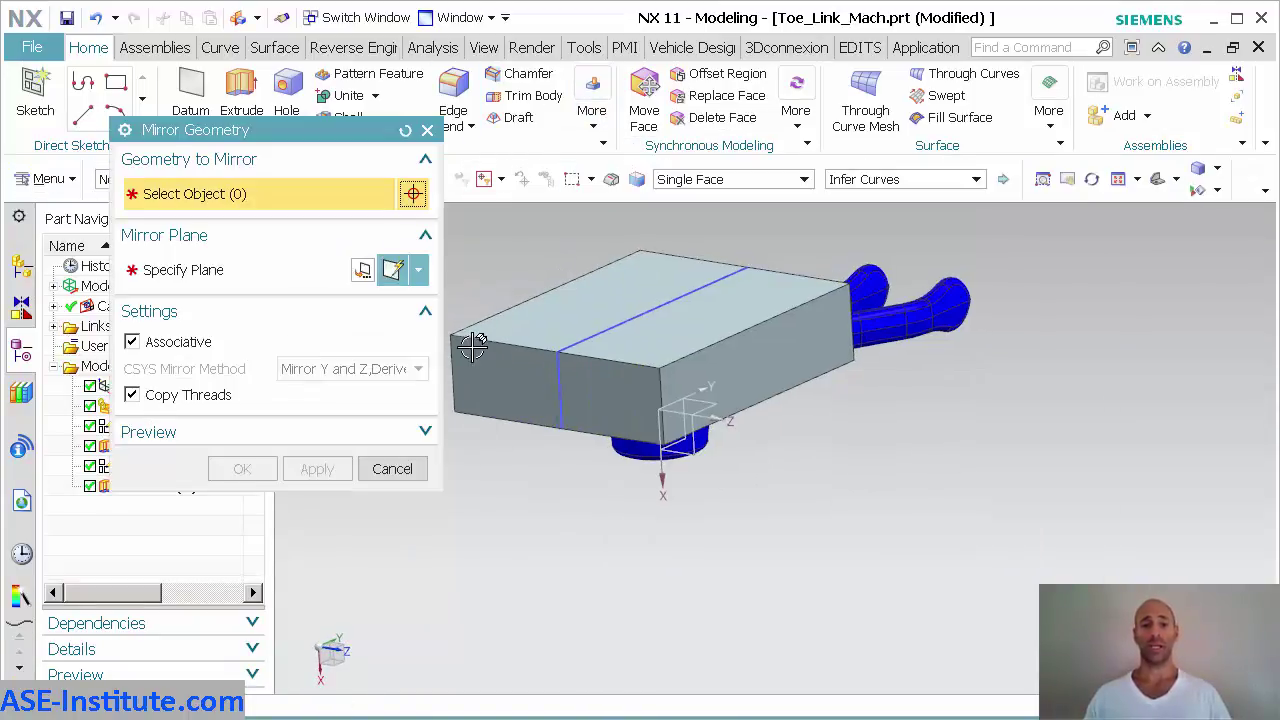
{"action": "left_click", "coordinate": [470, 345]}
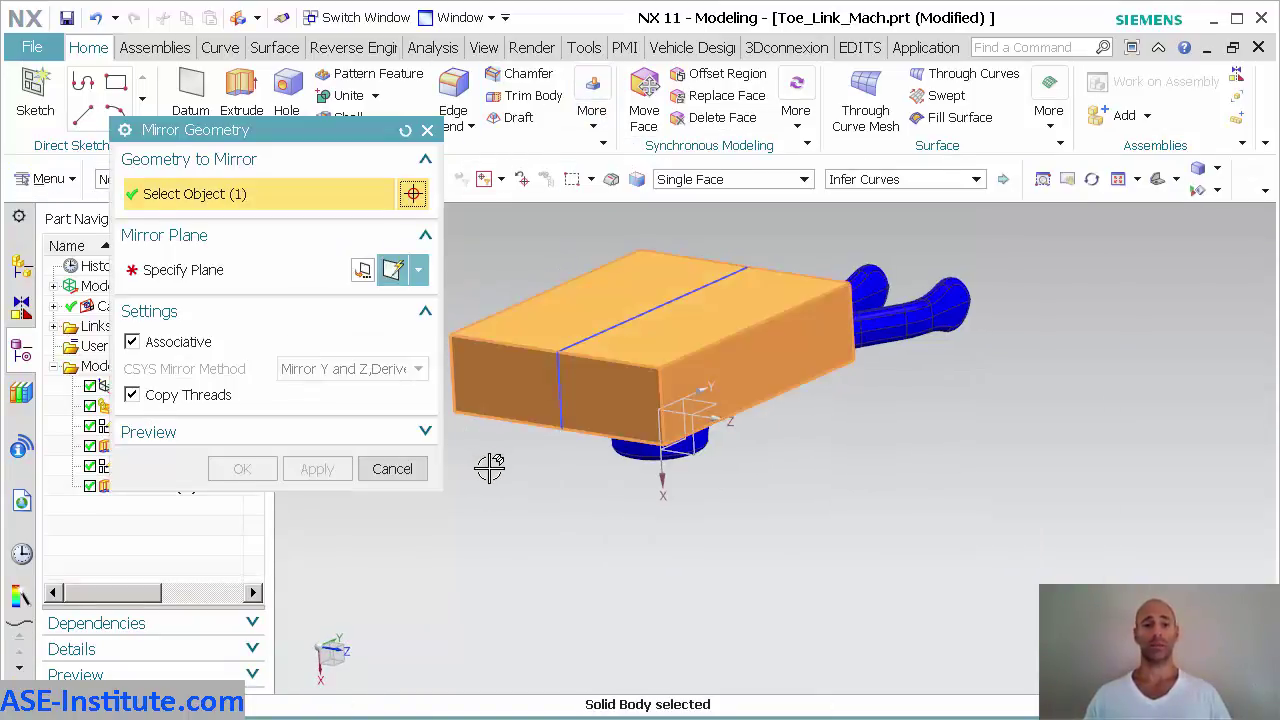
{"action": "left_click", "coordinate": [702, 414]}
{"action": "left_click", "coordinate": [252, 472]}
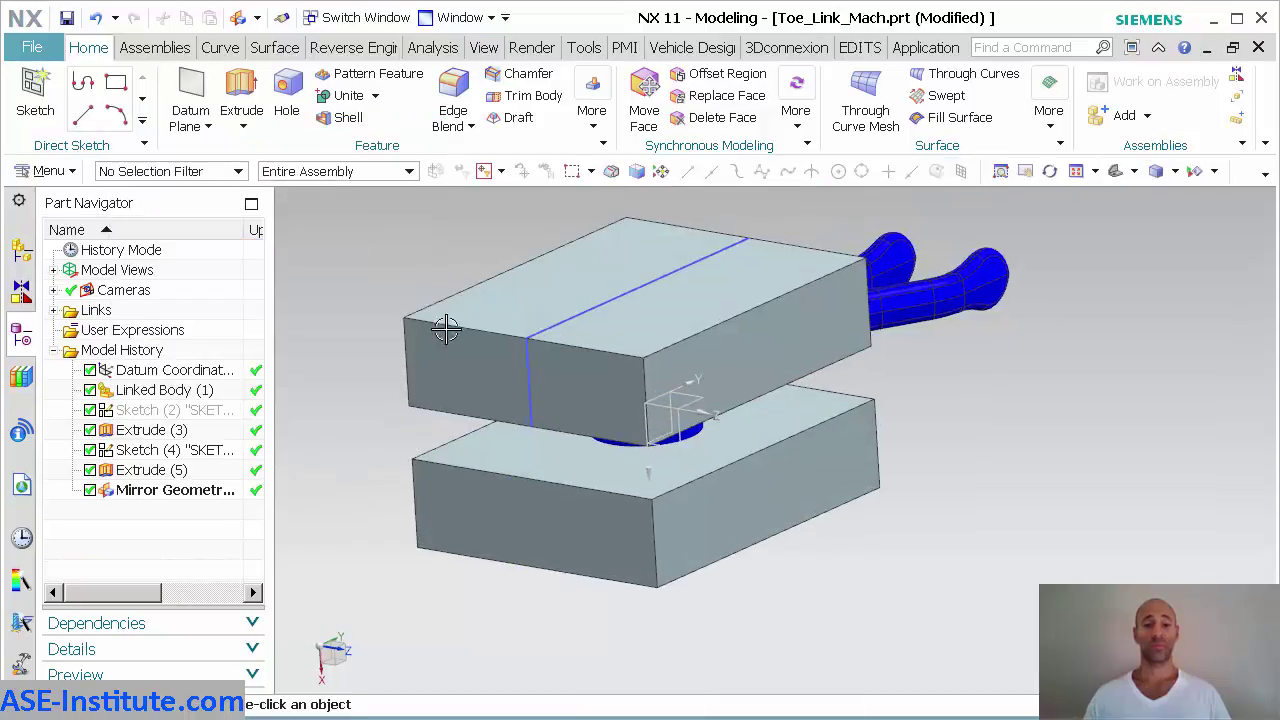
Step: Subtract both blocks from the linked body to trim the link's sides
{"action": "left_click", "coordinate": [375, 95]}
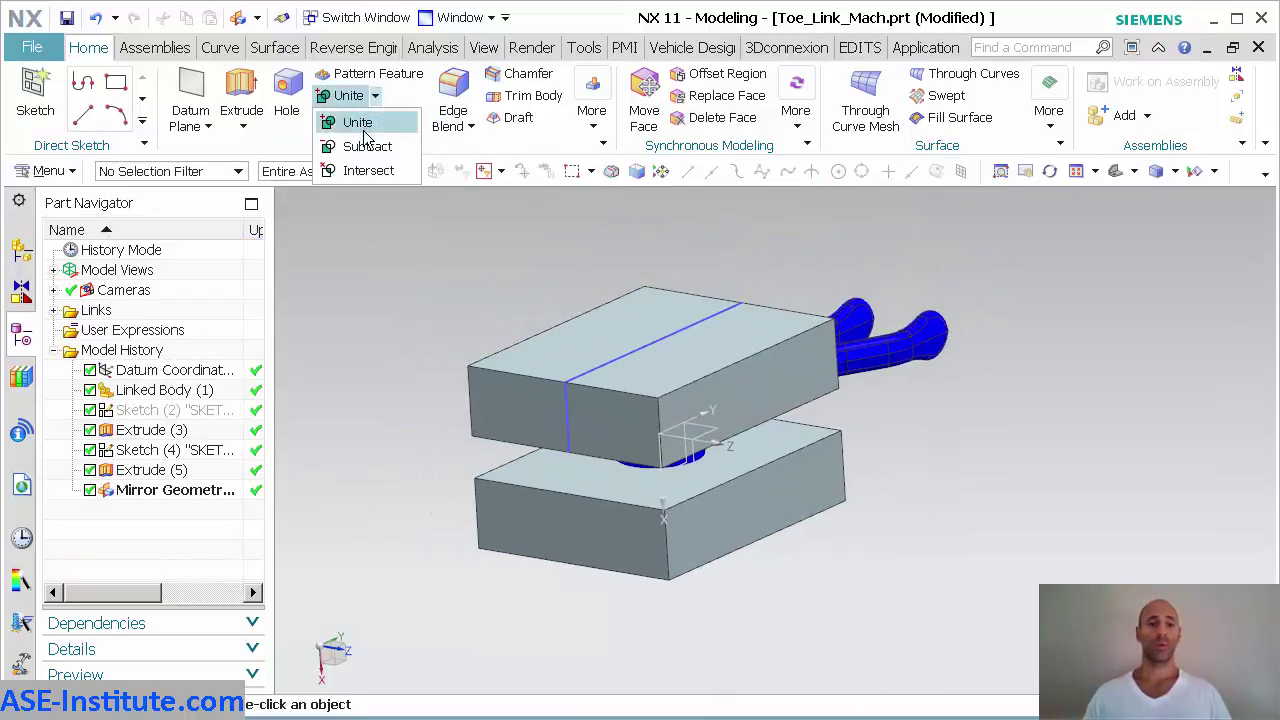
{"action": "left_click", "coordinate": [355, 146]}
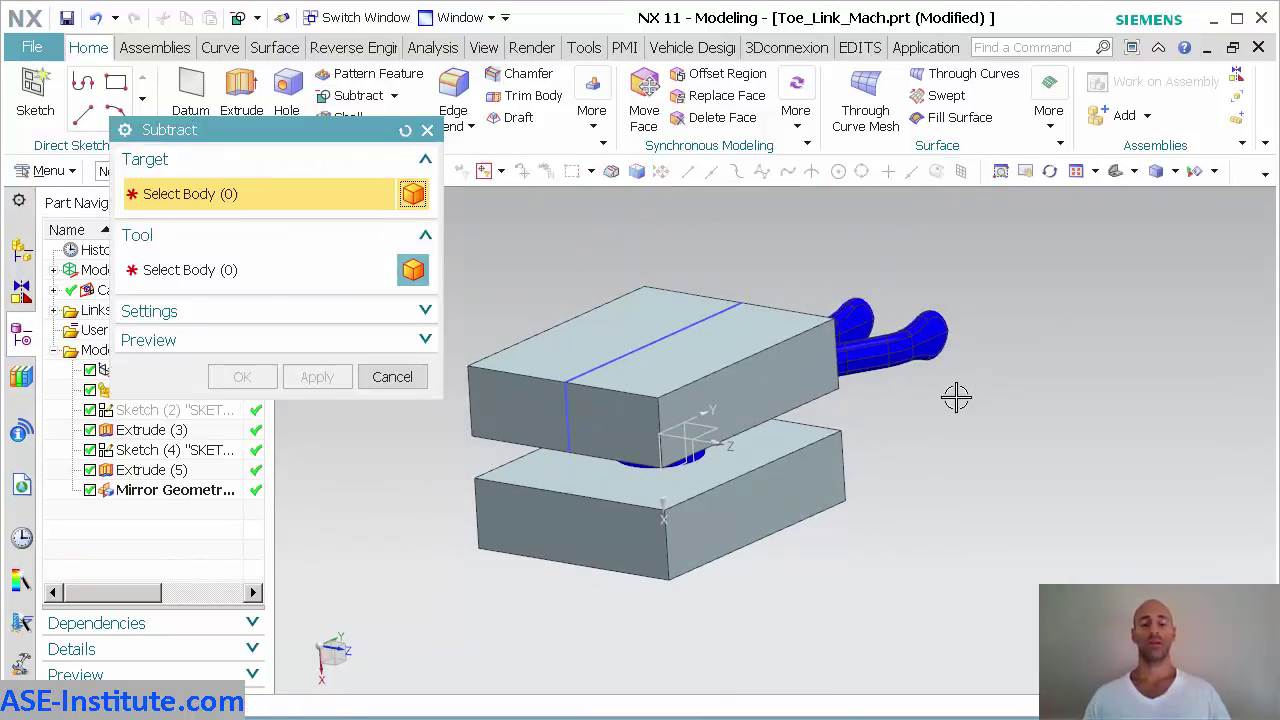
{"action": "left_click", "coordinate": [900, 345]}
{"action": "left_click", "coordinate": [574, 333]}
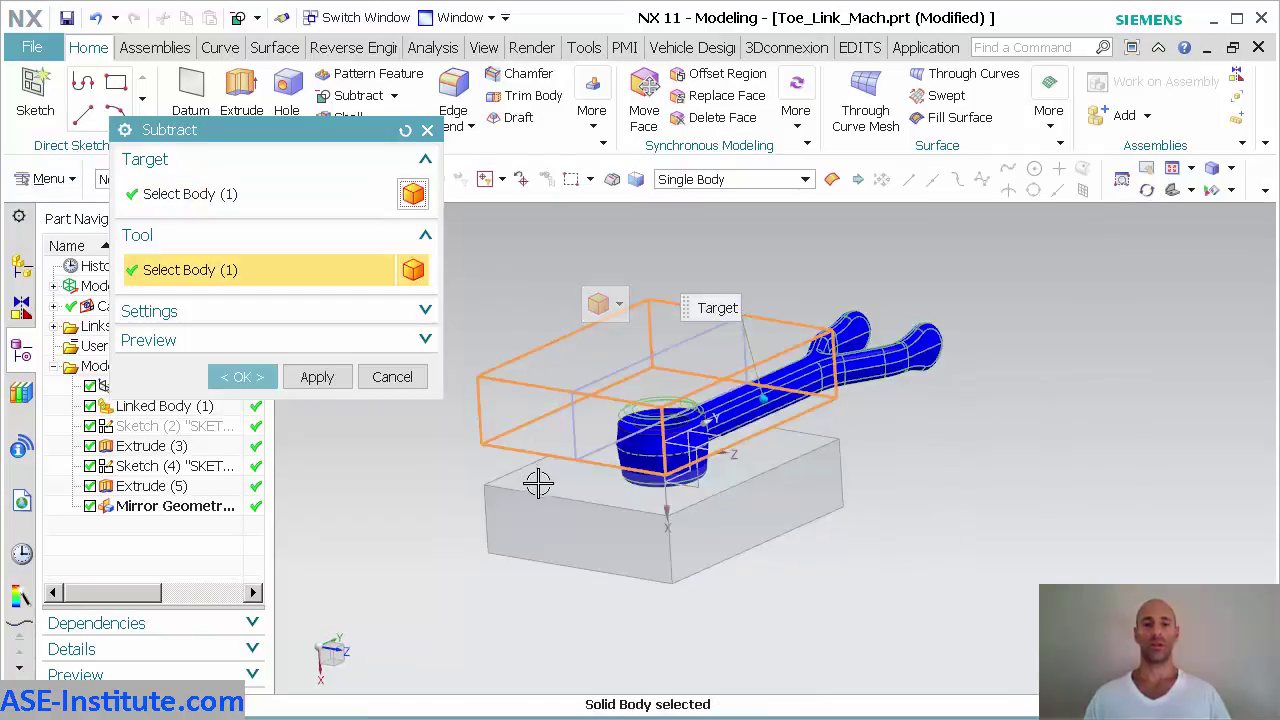
{"action": "left_click", "coordinate": [537, 480]}
{"action": "left_click", "coordinate": [242, 377]}
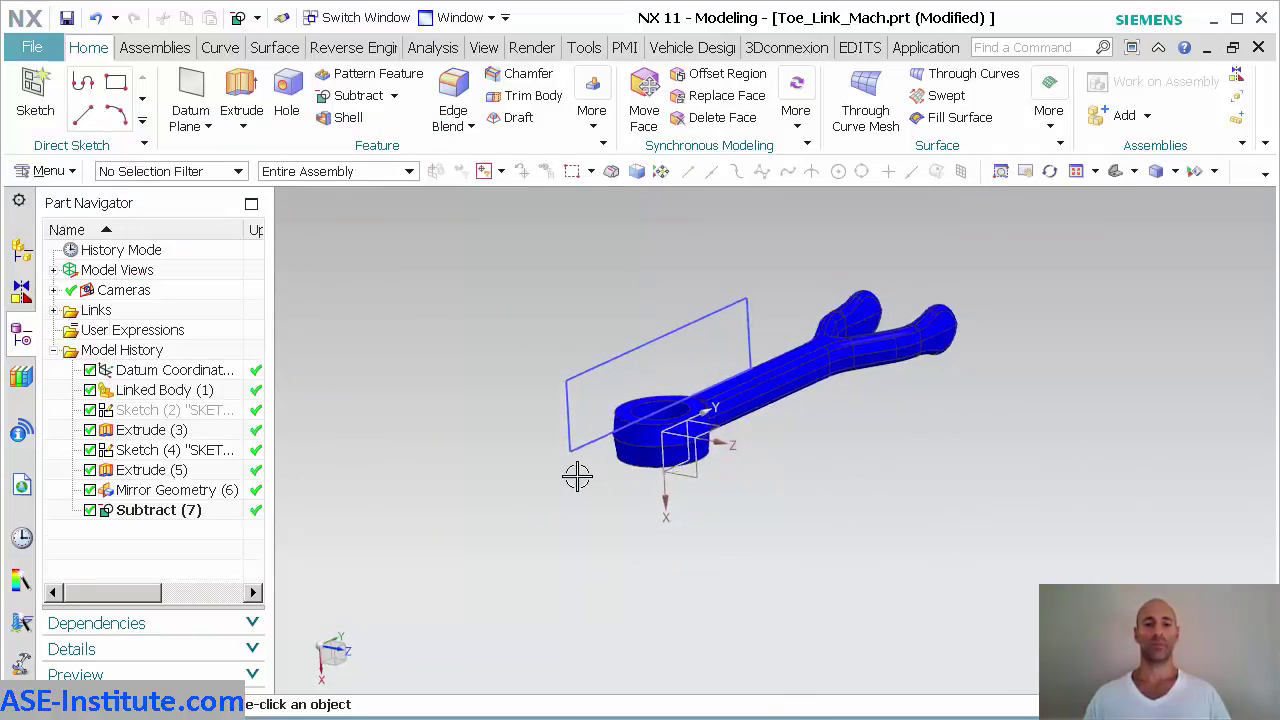
{"action": "middle_click_drag", "start_coordinate": [574, 471], "coordinate": [700, 326]}
Step: Hide the sketch and datum coordinate system, then save Toe_Link_Mach.prt
{"action": "right_click", "coordinate": [728, 316]}
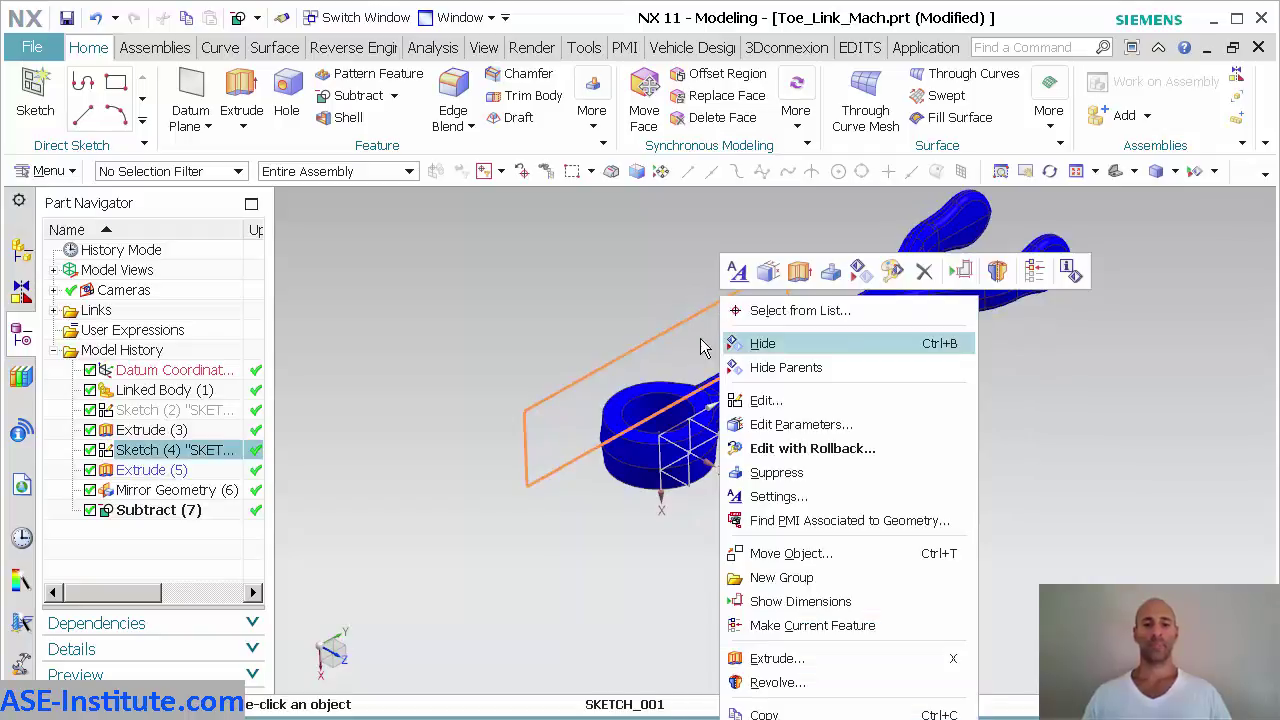
{"action": "left_click", "coordinate": [740, 343]}
{"action": "scroll", "coordinate": [615, 311], "scroll_direction": "up", "scroll_amount": 5}
{"action": "scroll", "coordinate": [615, 311], "scroll_direction": "down", "scroll_amount": 3}
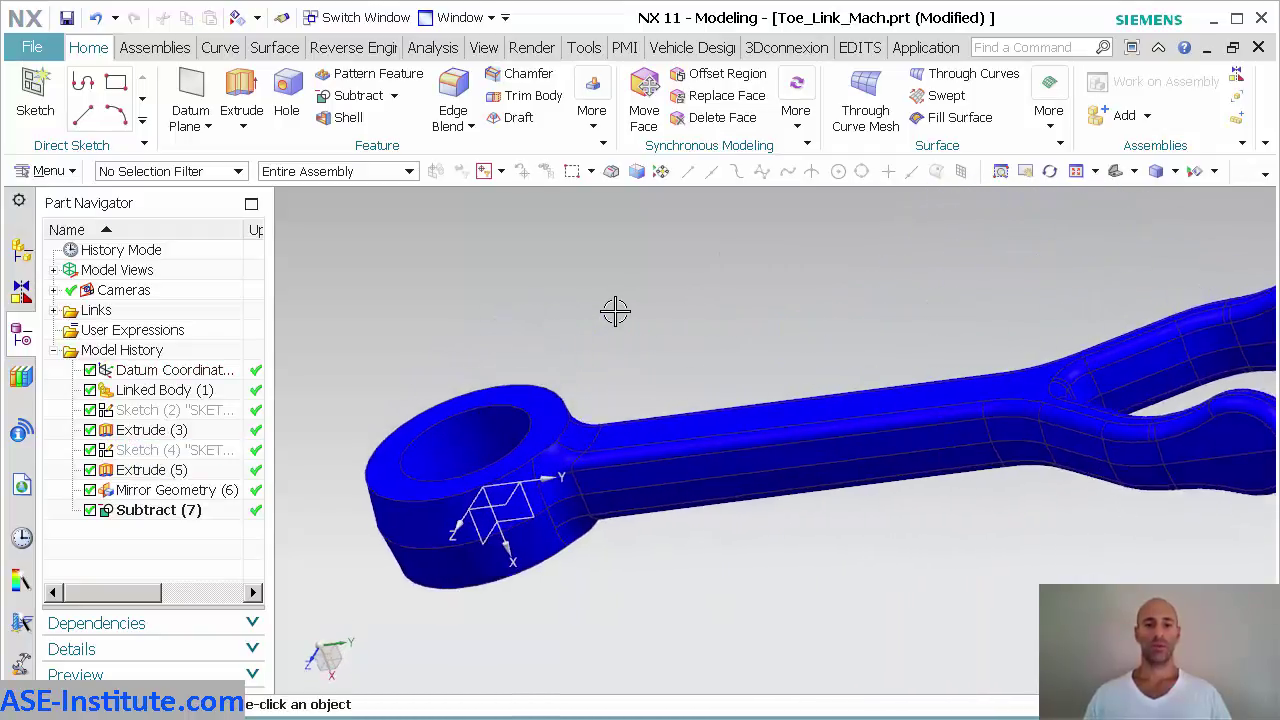
{"action": "middle_click_drag", "start_coordinate": [614, 309], "coordinate": [1016, 427]}
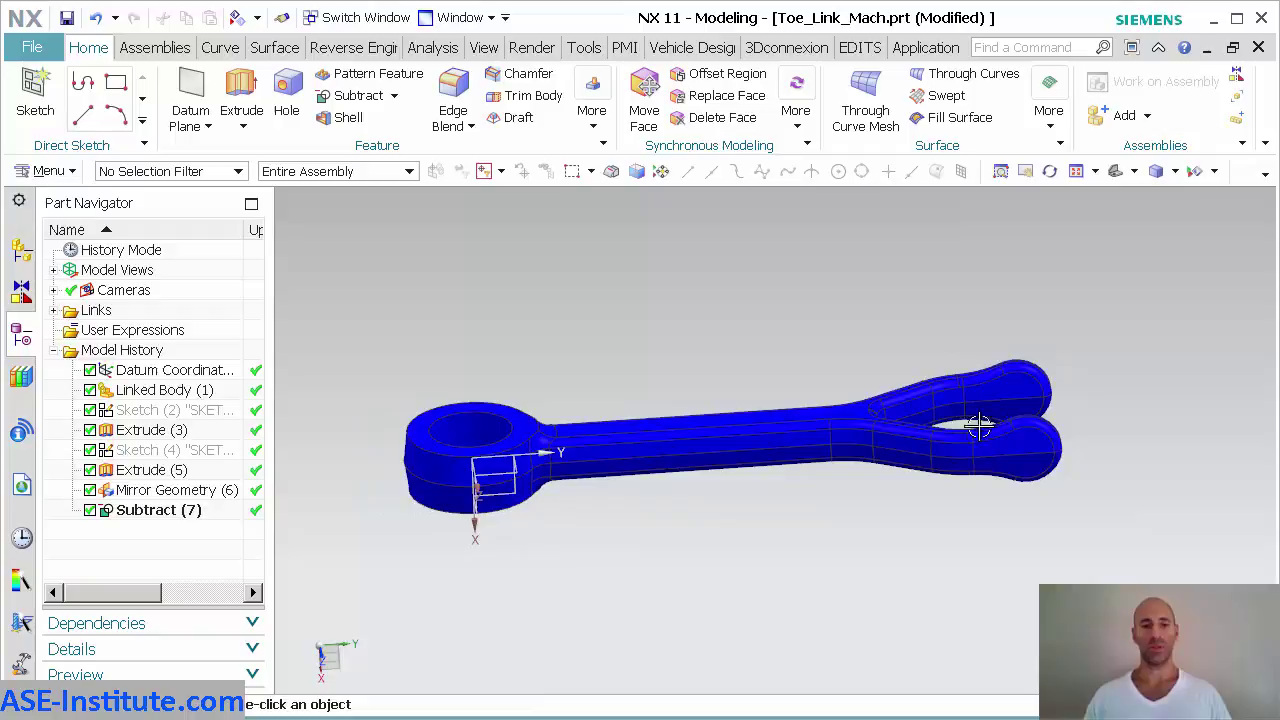
{"action": "right_click", "coordinate": [508, 500]}
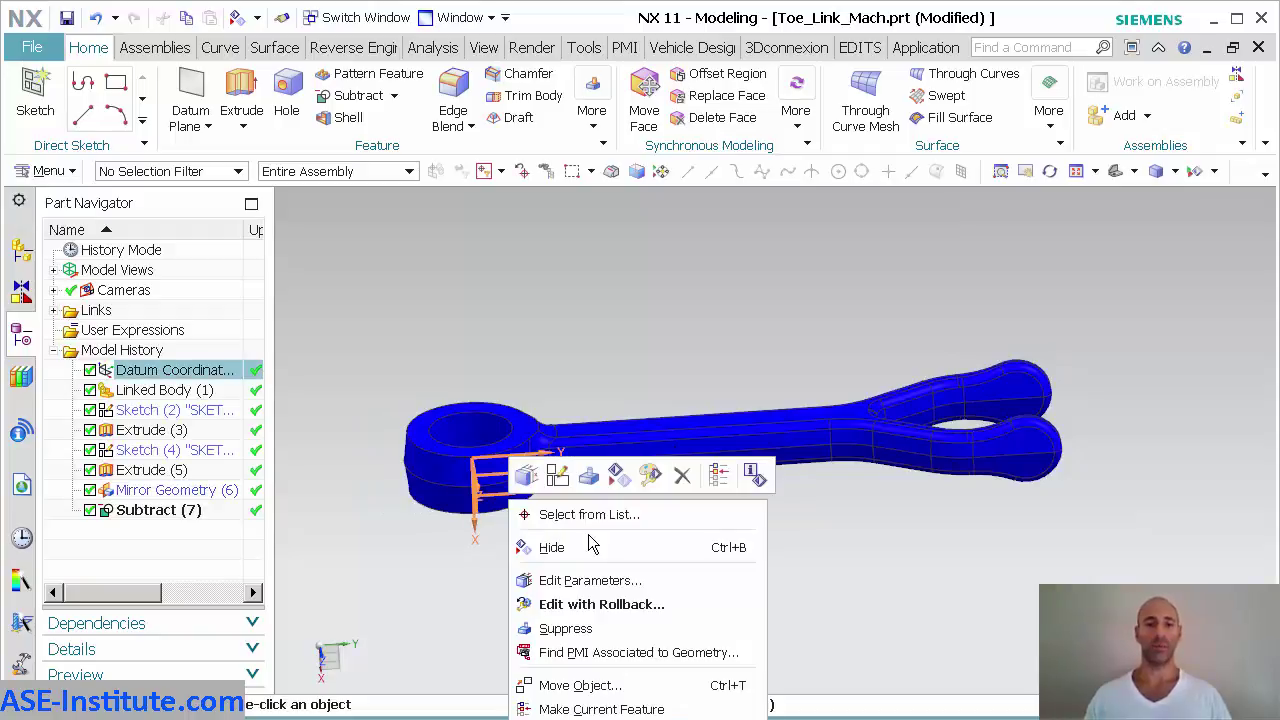
{"action": "left_click", "coordinate": [549, 466]}
{"action": "key", "text": "Home"}
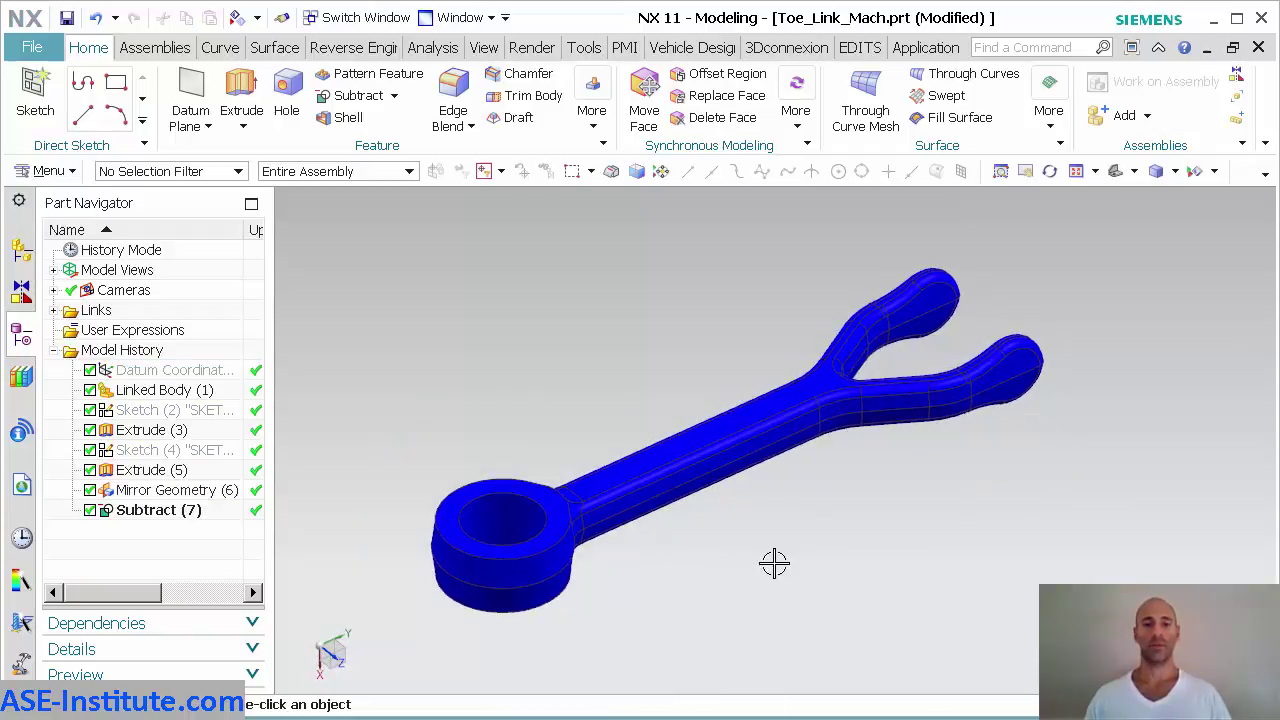
{"action": "right_click", "coordinate": [792, 568]}
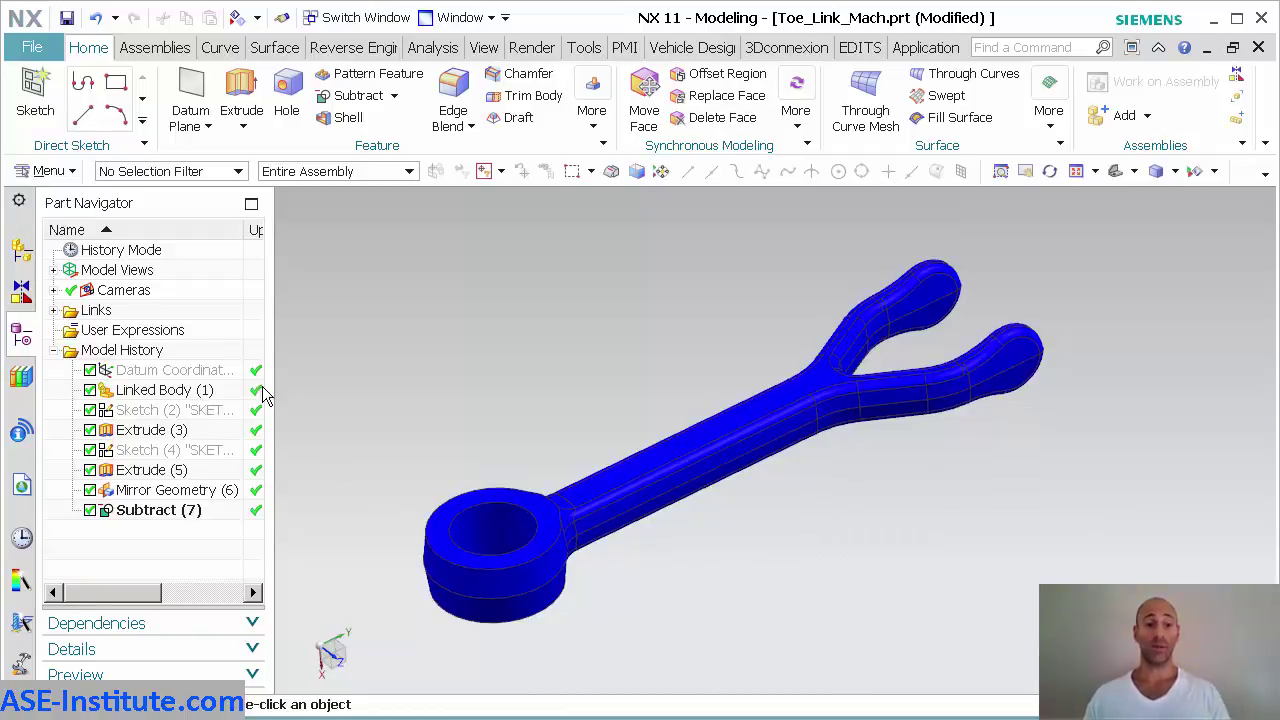
{"action": "right_click", "coordinate": [472, 346]}
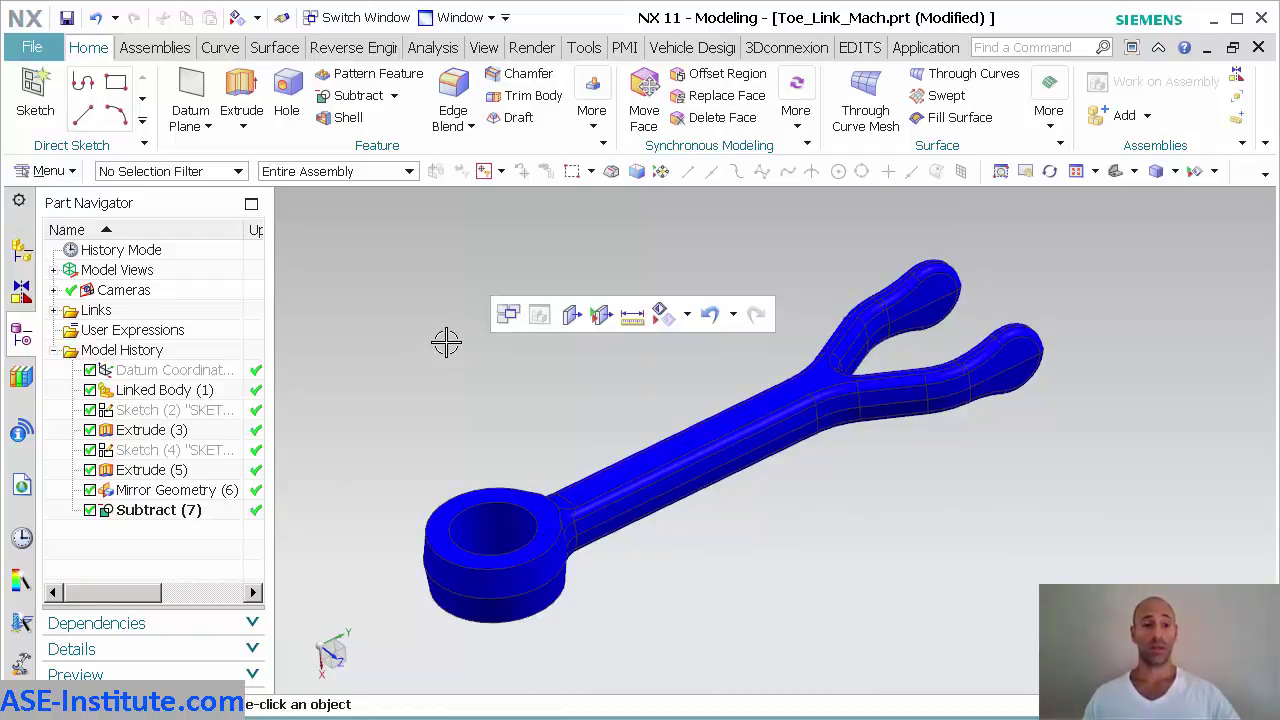
{"action": "key", "text": "ctrl+s"}
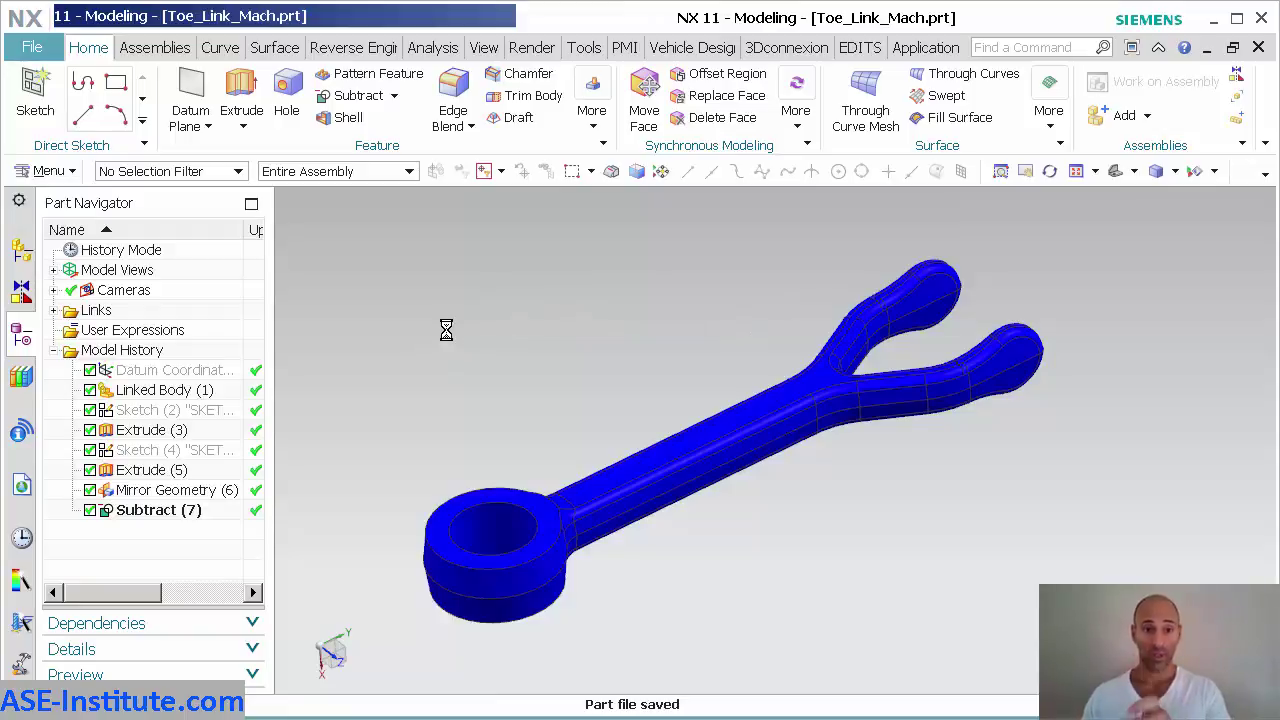
{"action": "left_click", "coordinate": [22, 252]}
Step: Display the parent Toe_Link assembly from the Toe_Link_Mach component and select it
{"action": "right_click", "coordinate": [108, 272]}
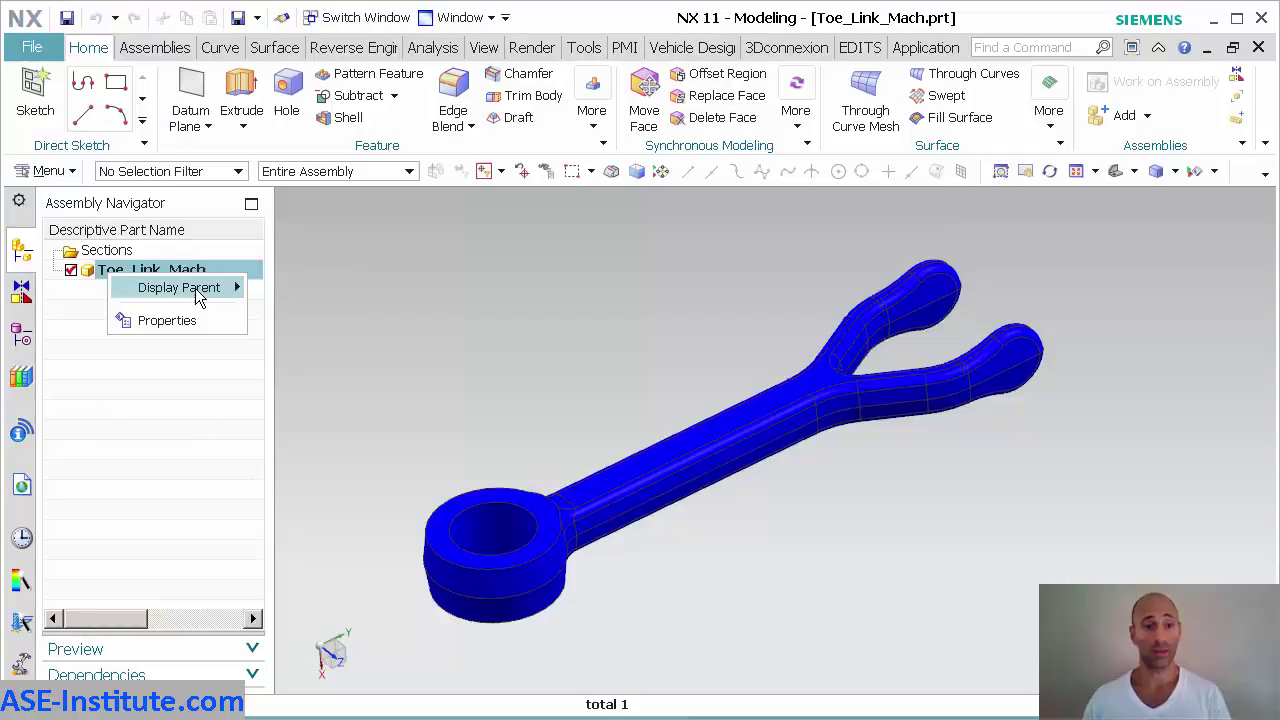
{"action": "mouse_move", "coordinate": [228, 288]}
{"action": "left_click", "coordinate": [300, 290]}
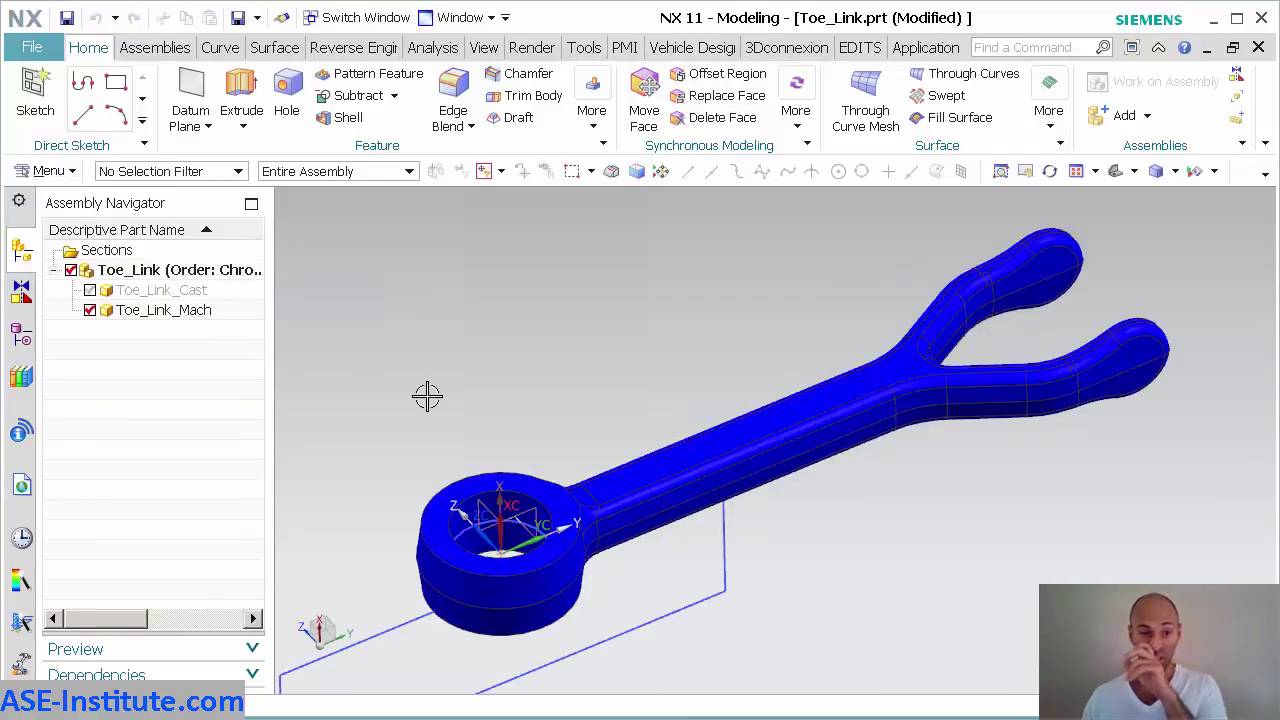
{"action": "left_click", "coordinate": [214, 272]}
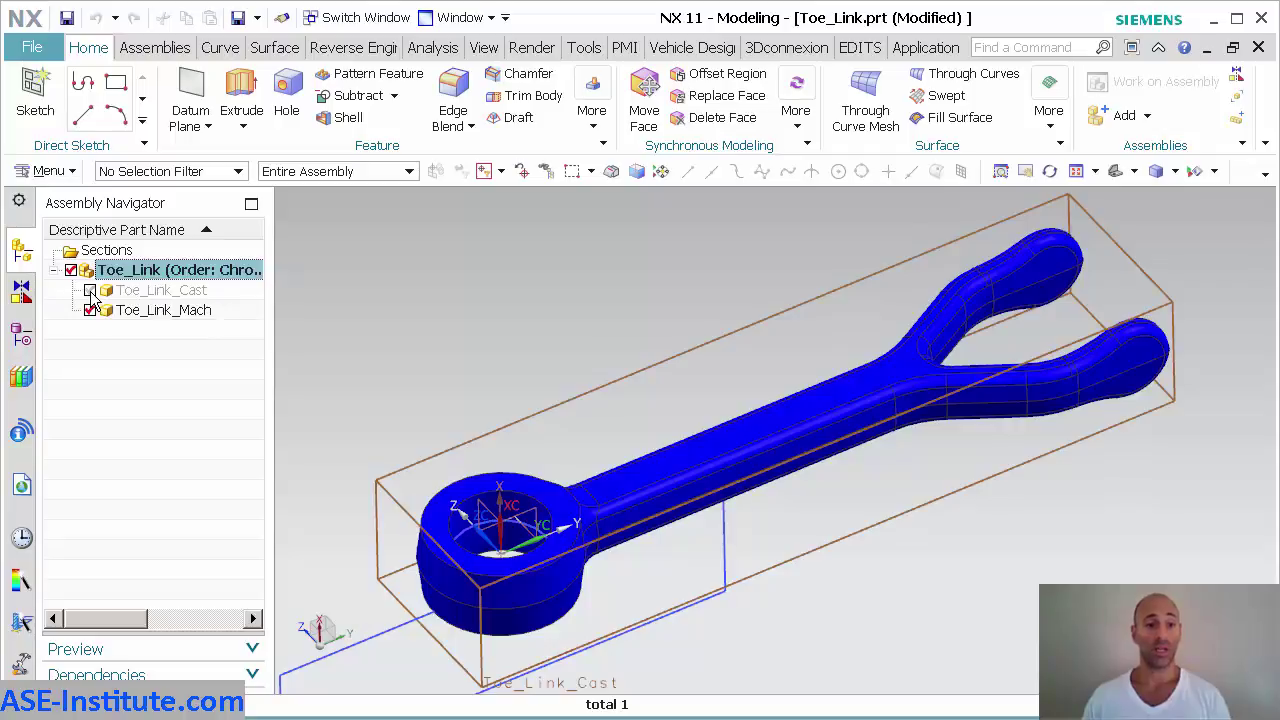
Step: Show the Toe_Link_Cast component and bring up Edit Object Display with Ctrl+J
{"action": "left_click", "coordinate": [90, 291]}
{"action": "left_click", "coordinate": [212, 299]}
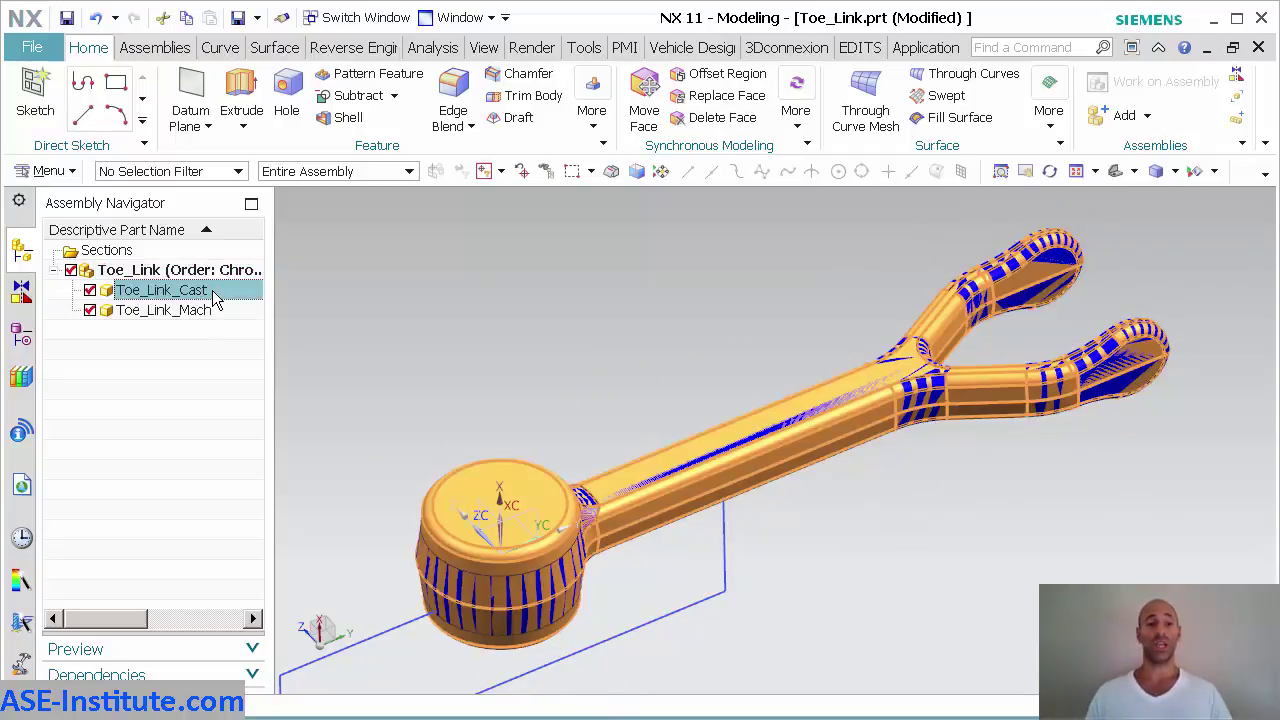
{"action": "key", "text": "Escape"}
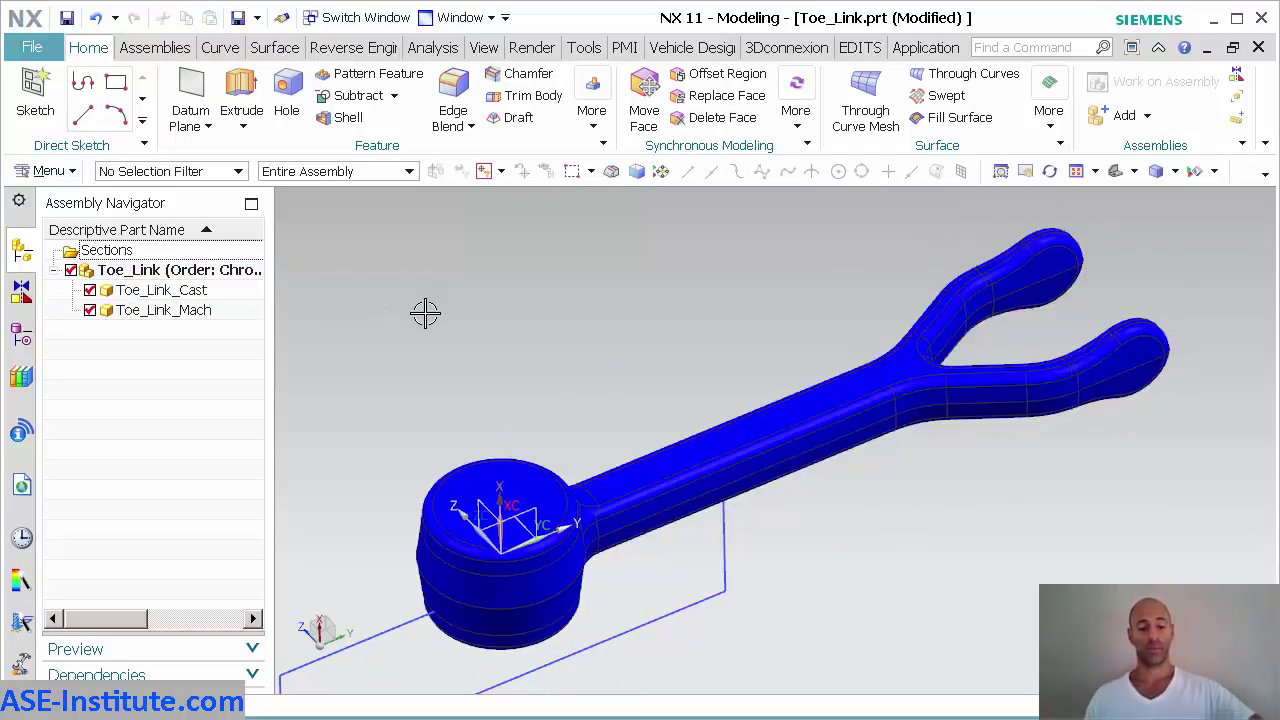
{"action": "key", "text": "ctrl+j"}
Step: Make the cast body 80 percent translucent
{"action": "left_click", "coordinate": [565, 490]}
{"action": "middle_click", "coordinate": [480, 370]}
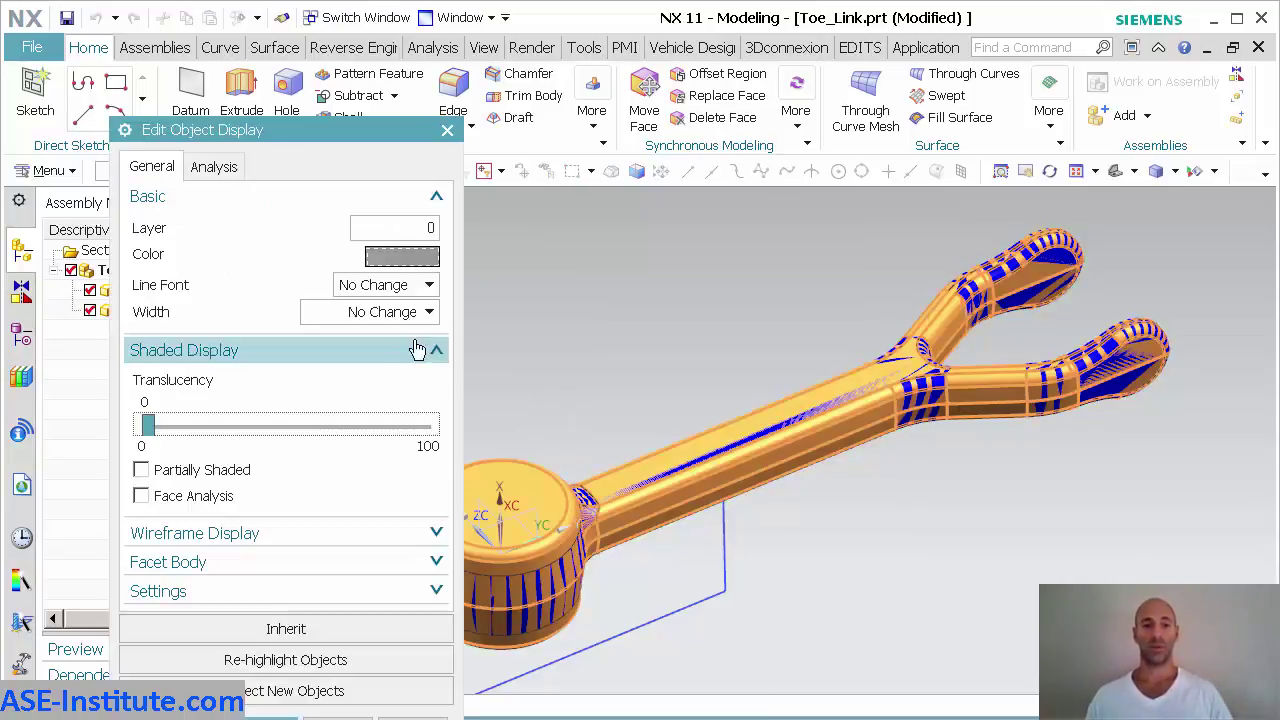
{"action": "left_click_drag", "start_coordinate": [150, 427], "coordinate": [378, 443]}
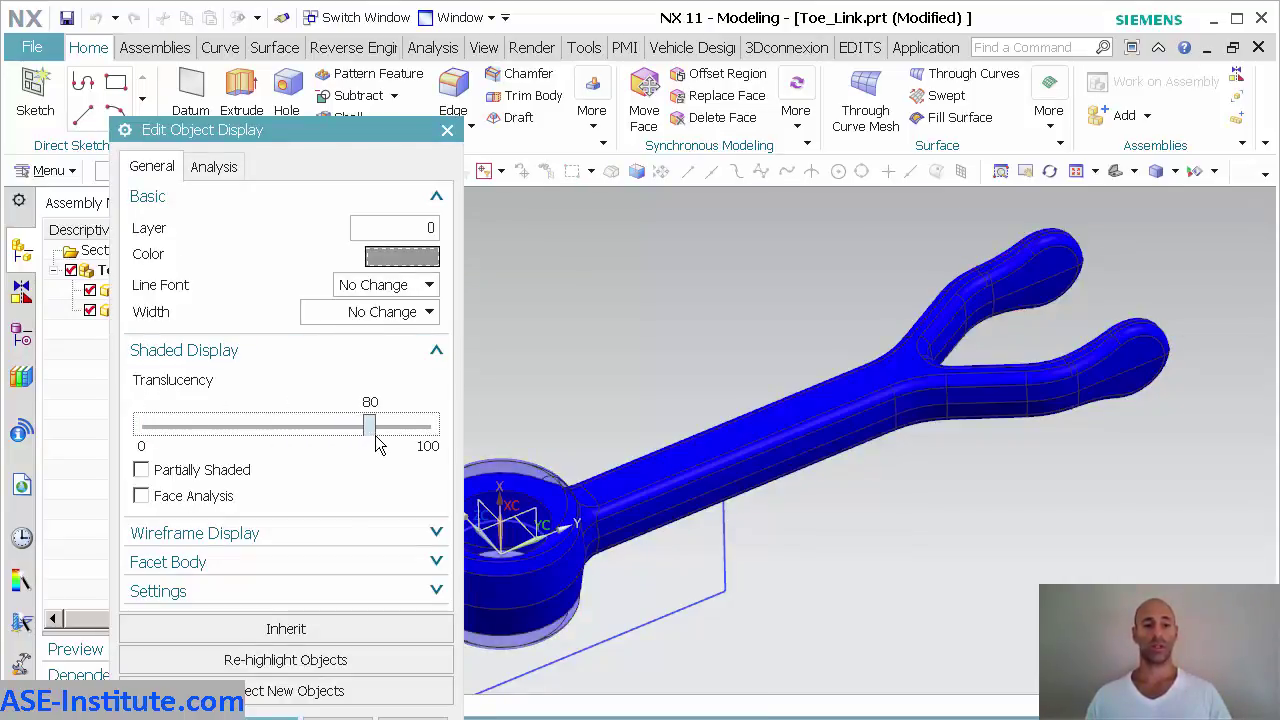
{"action": "middle_click", "coordinate": [560, 368]}
Step: Fit the Toe_Link assembly in view and save Toe_Link.prt
{"action": "scroll", "coordinate": [562, 366], "scroll_direction": "up", "scroll_amount": 4}
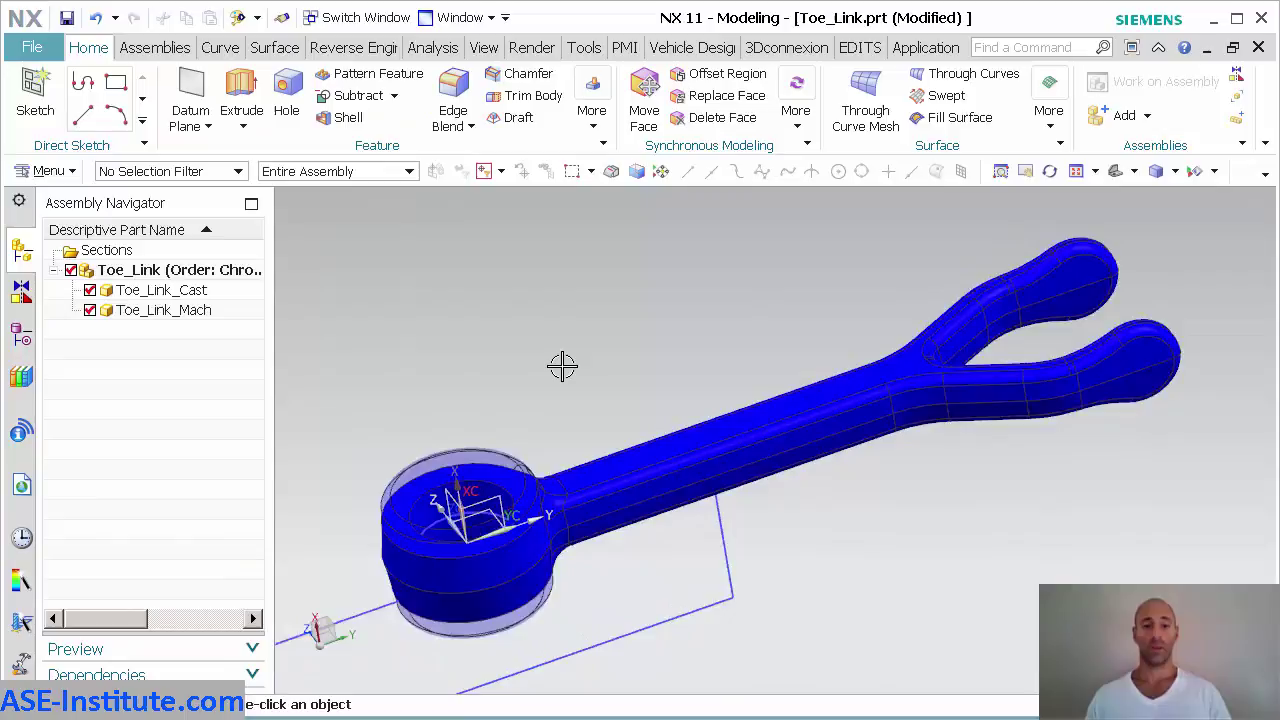
{"action": "middle_click_drag", "start_coordinate": [562, 366], "coordinate": [225, 360]}
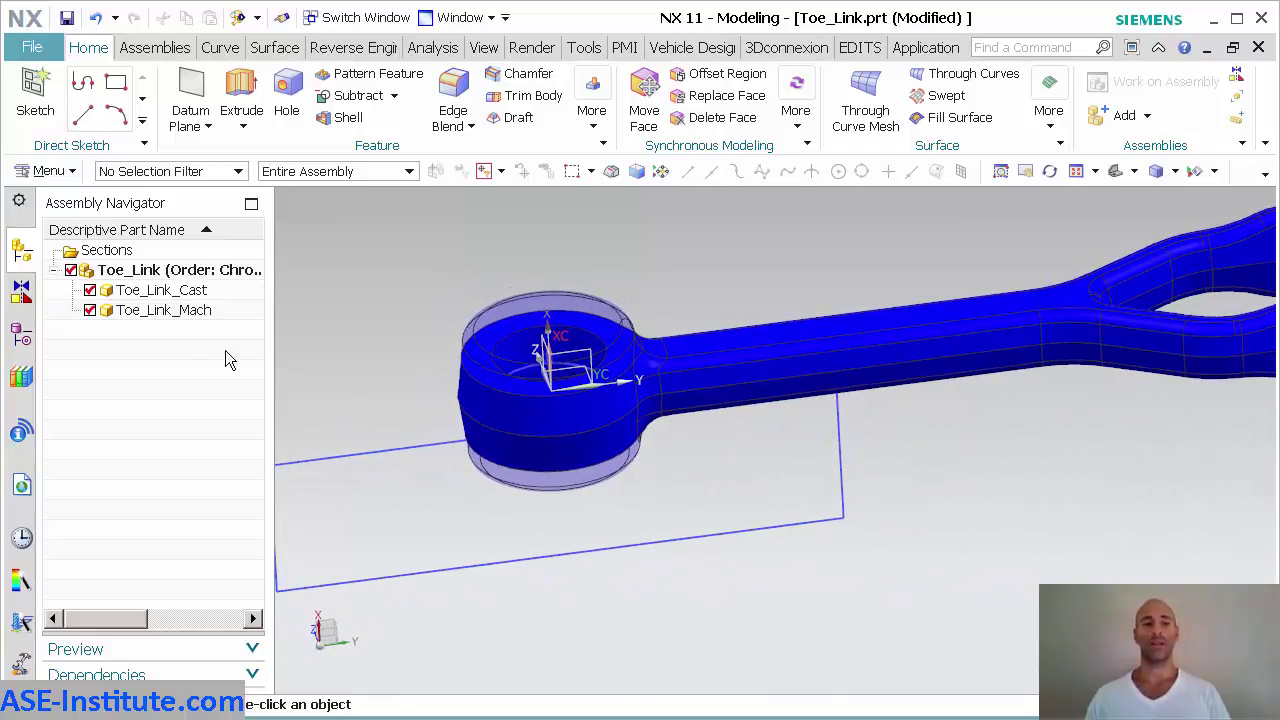
{"action": "left_click", "coordinate": [157, 273]}
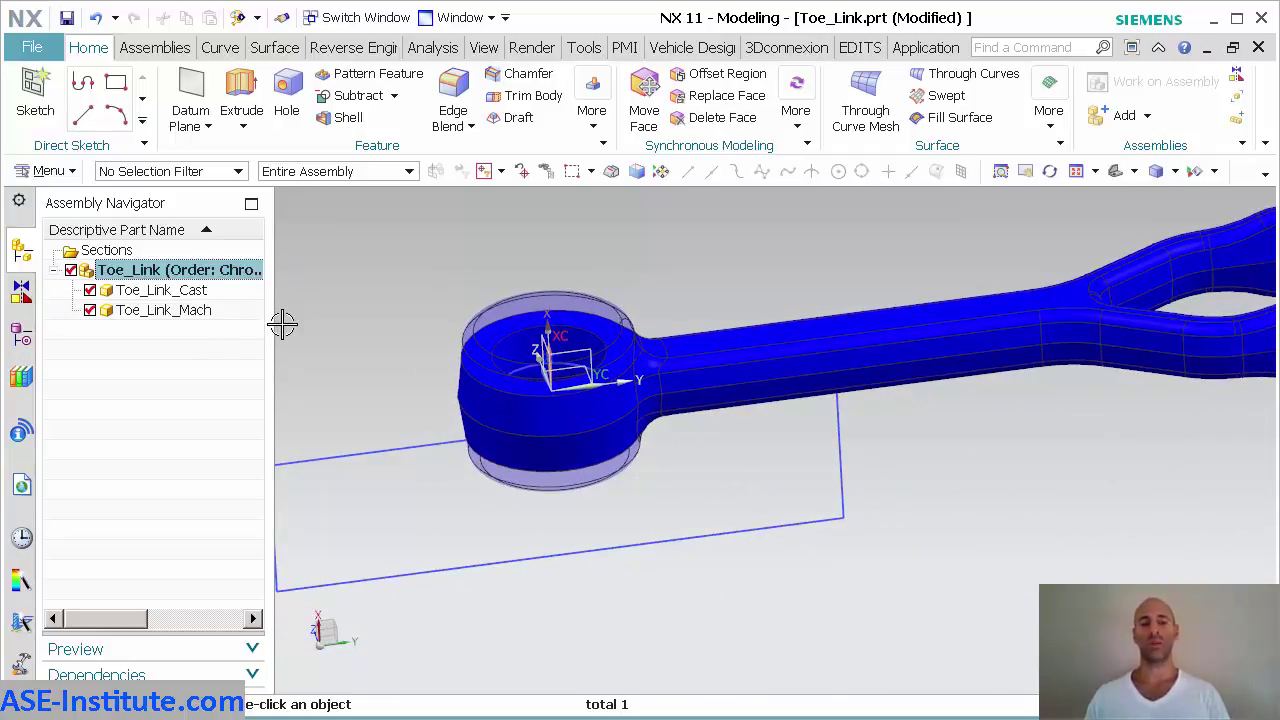
{"action": "key", "text": "Escape"}
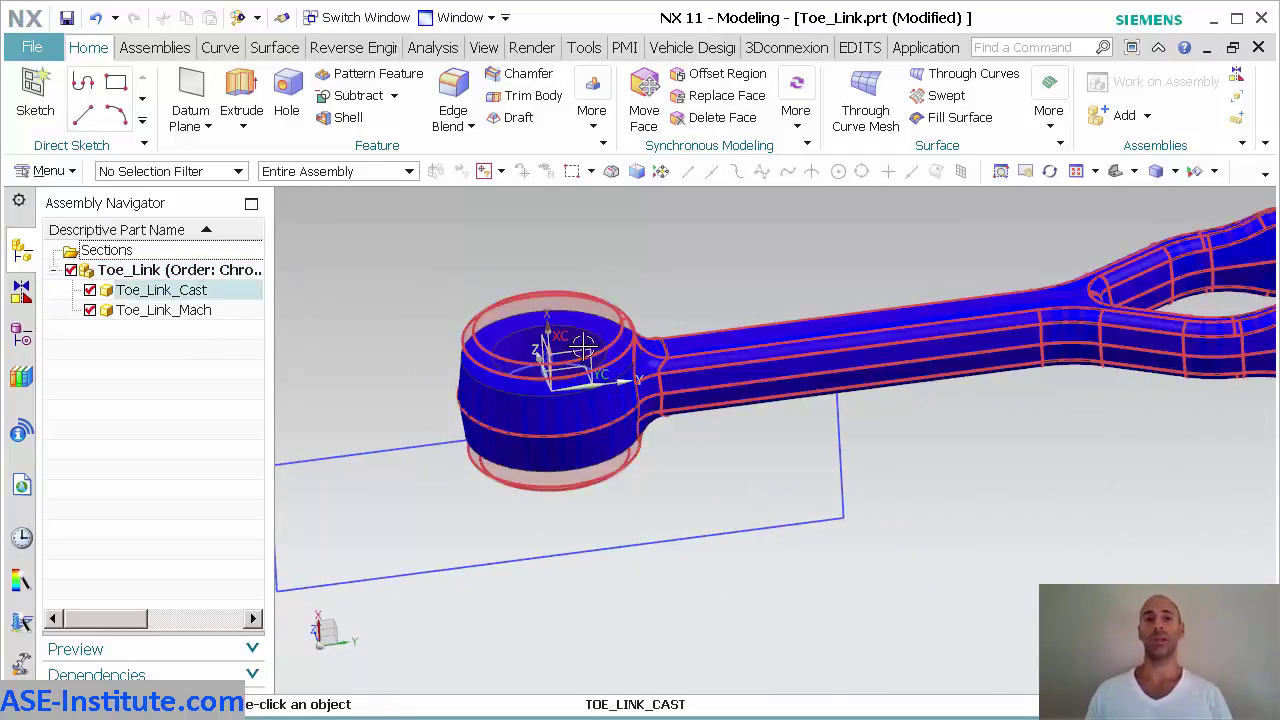
{"action": "key", "text": "ctrl+f"}
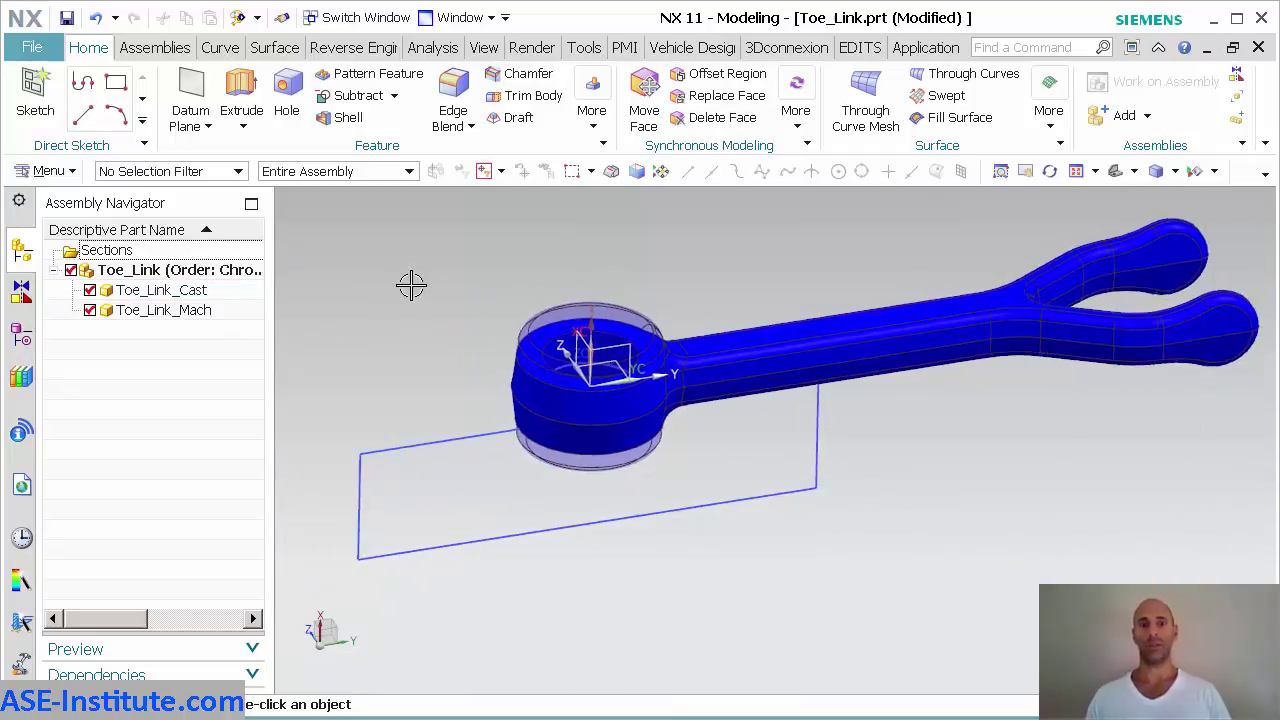
{"action": "left_click", "coordinate": [130, 271]}
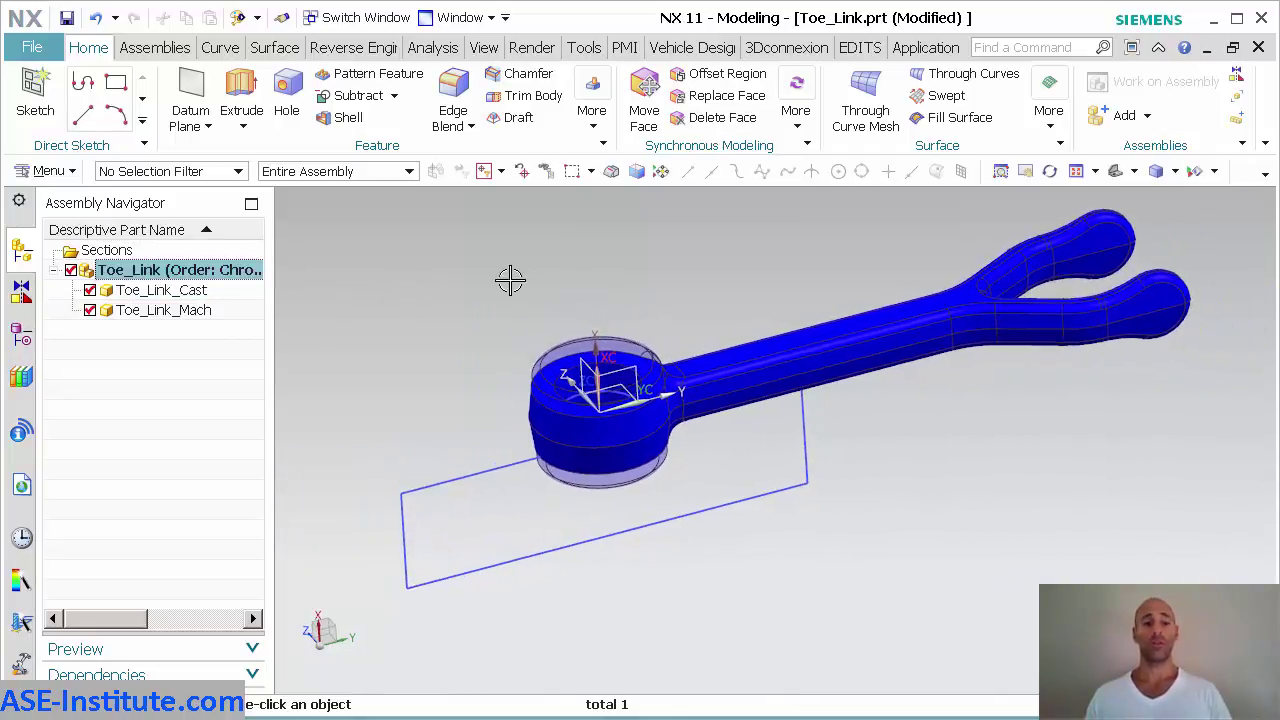
{"action": "key", "text": "ctrl+s"}
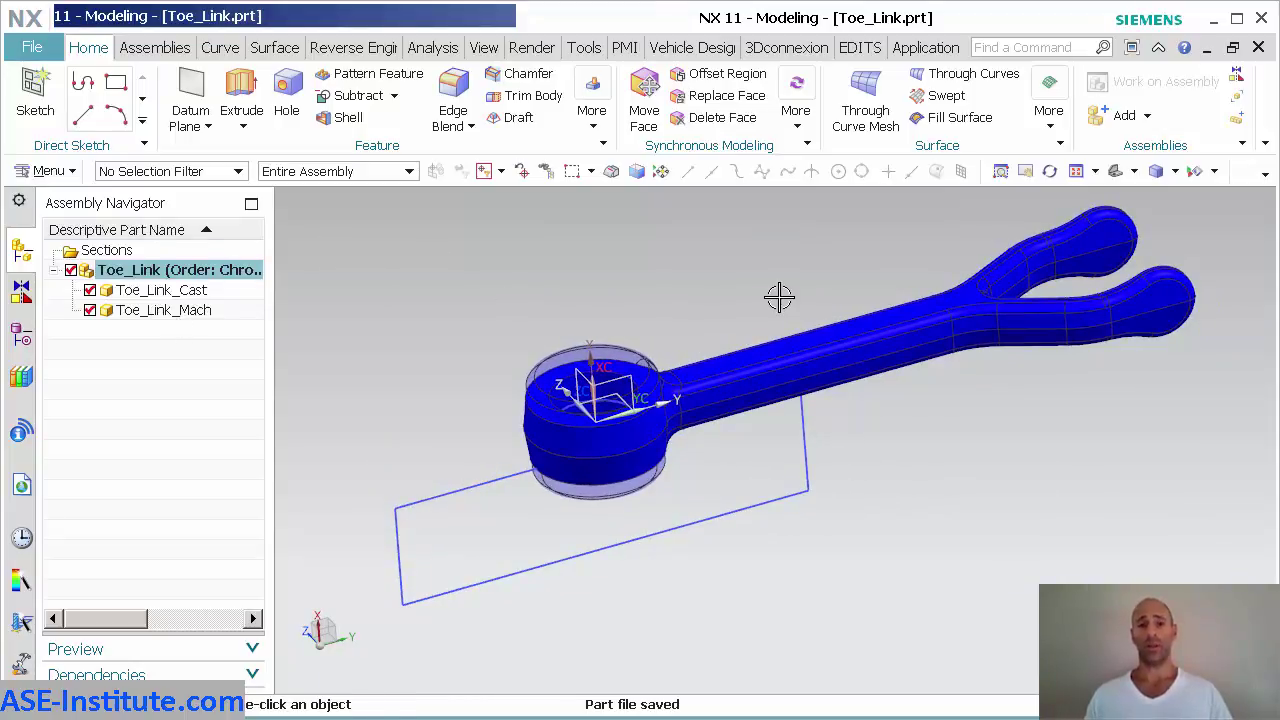
{"action": "right_click", "coordinate": [200, 290]}
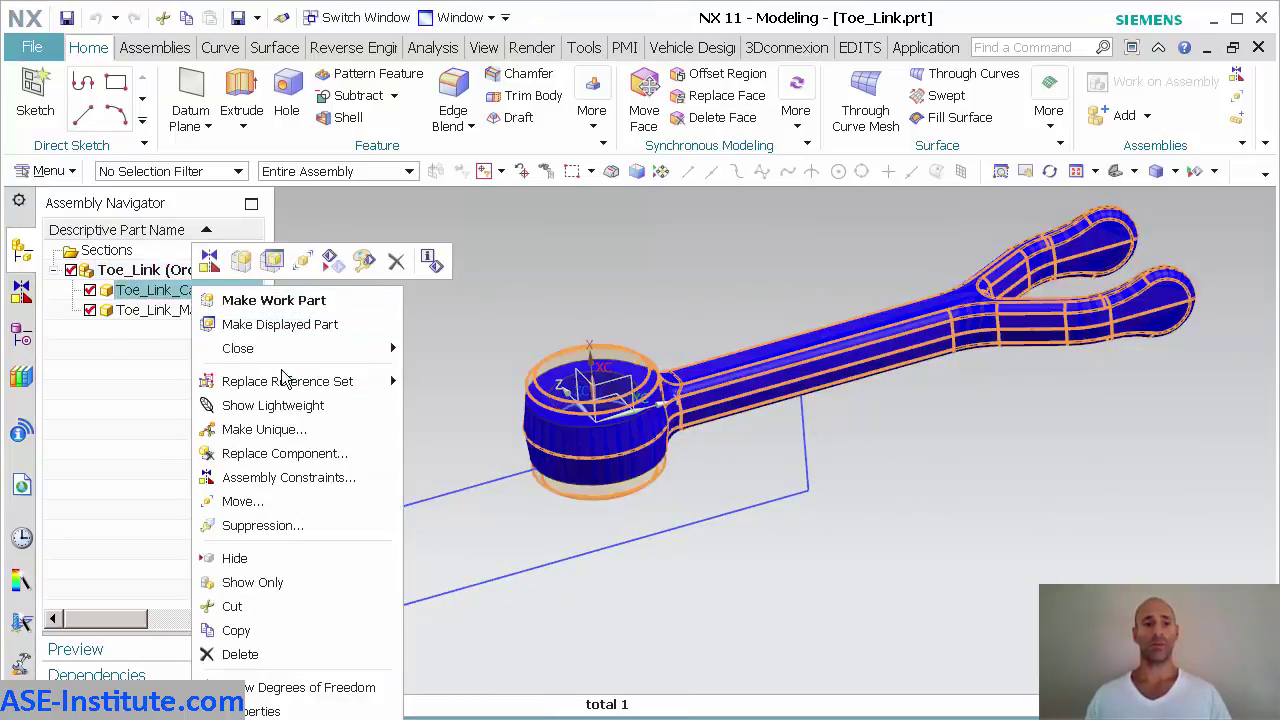
Step: Set both Toe_Link_Cast and Toe_Link_Mach to the MODEL reference set
{"action": "mouse_move", "coordinate": [290, 381]}
{"action": "left_click", "coordinate": [449, 386]}
{"action": "right_click", "coordinate": [205, 312]}
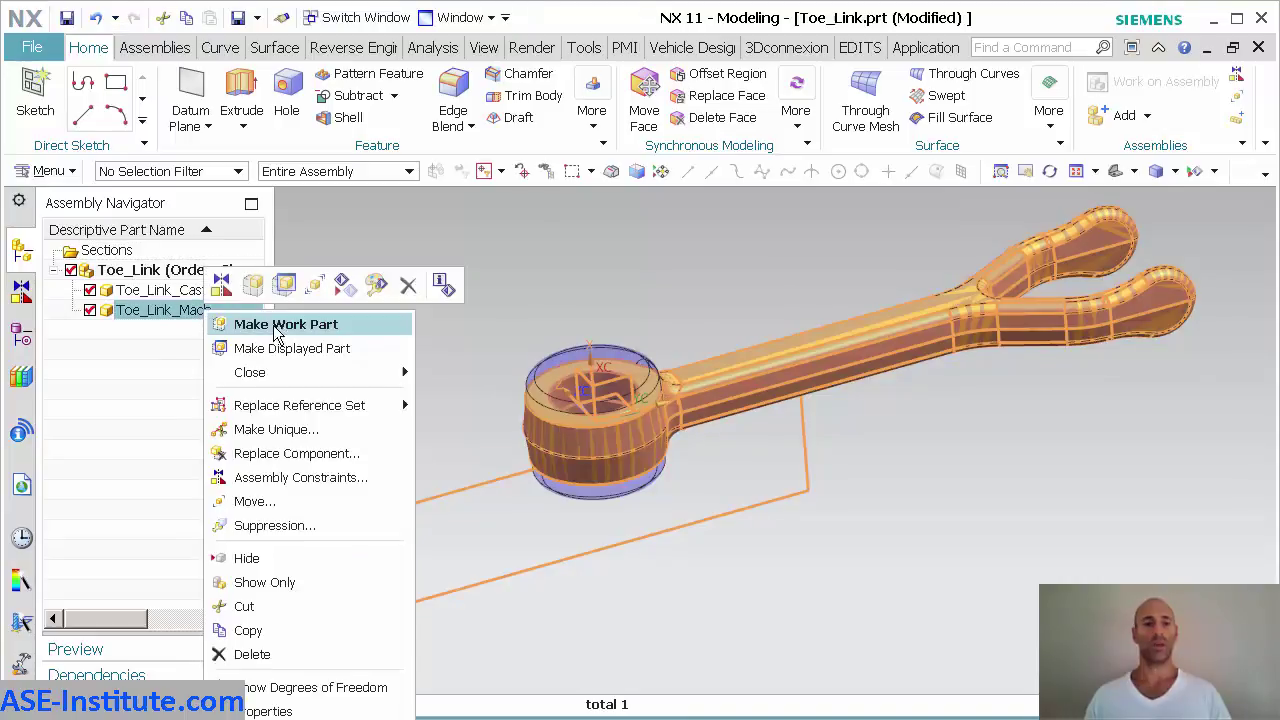
{"action": "left_click", "coordinate": [452, 406]}
{"action": "scroll", "coordinate": [567, 315], "scroll_direction": "up", "scroll_amount": 3}
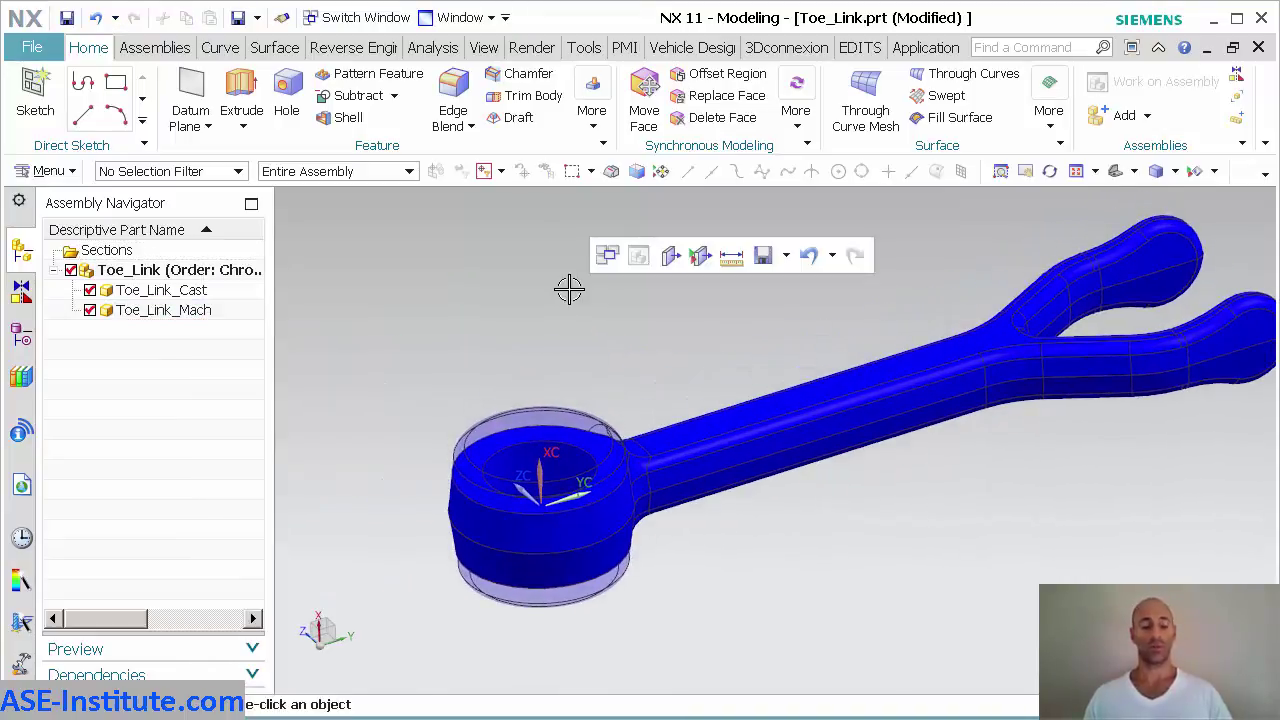
Step: Save Toe_Link.prt and close it with its components
{"action": "key", "text": "ctrl+s"}
{"action": "left_click", "coordinate": [1259, 48]}
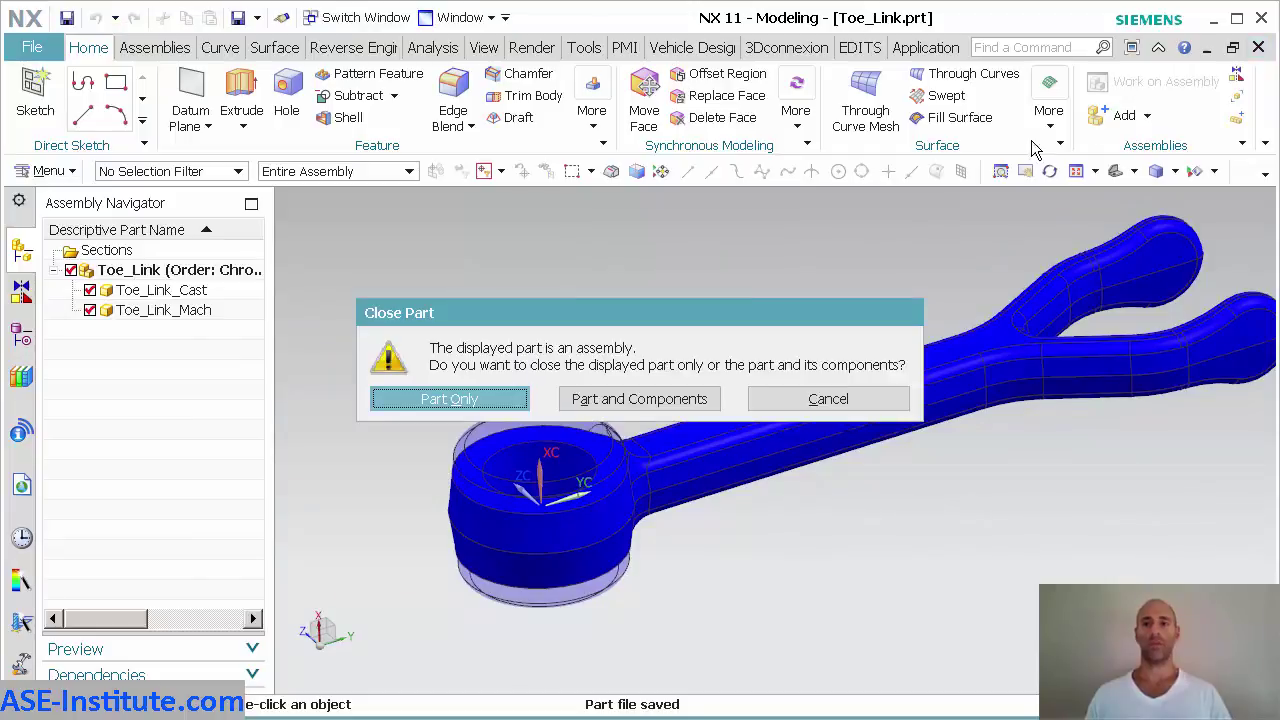
{"action": "left_click", "coordinate": [648, 399]}
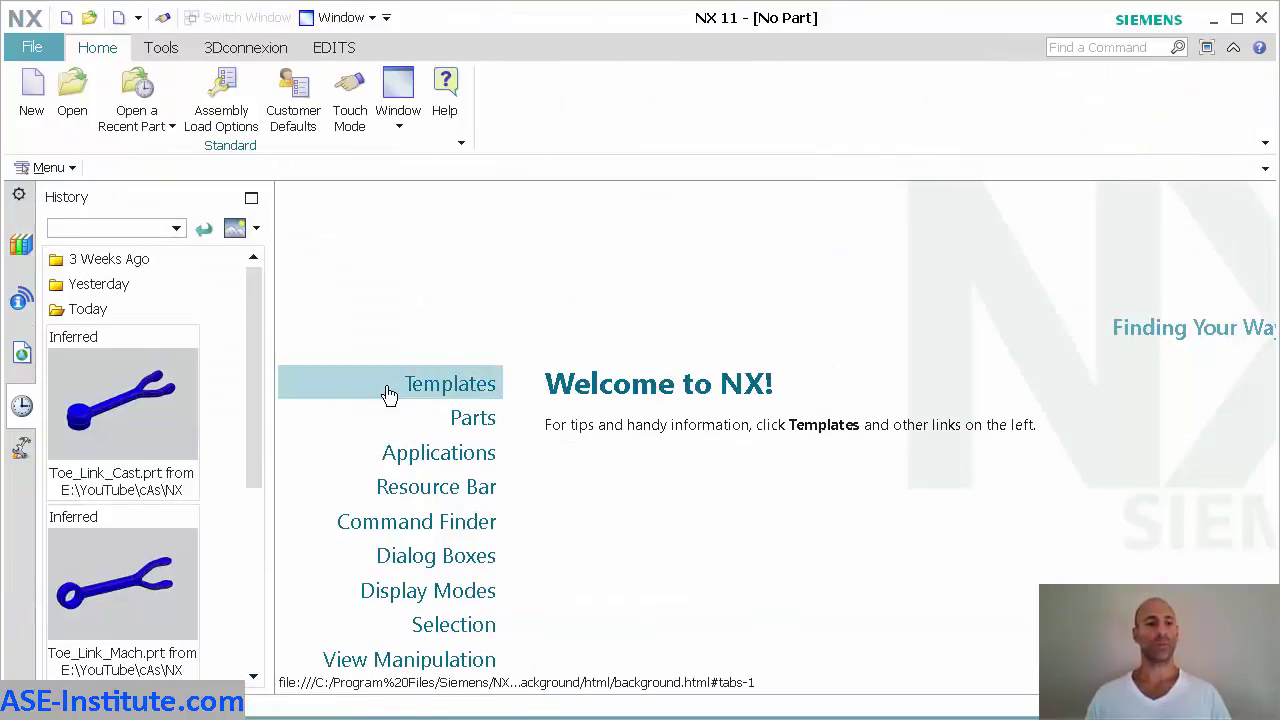
Step: Open Toe_Link_Mach.prt from the recent parts and inspect its Linked Body (1) feature
{"action": "scroll", "coordinate": [250, 408], "scroll_direction": "down", "scroll_amount": 3}
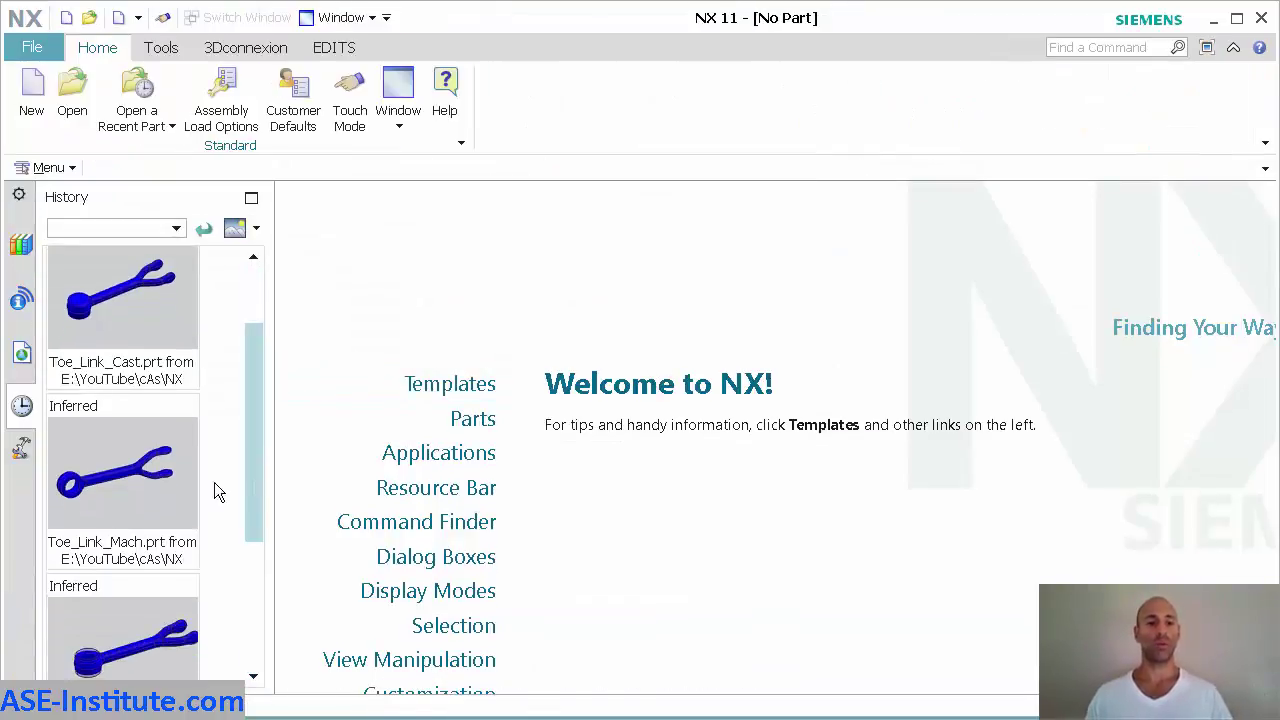
{"action": "left_click_drag", "start_coordinate": [166, 502], "coordinate": [571, 403]}
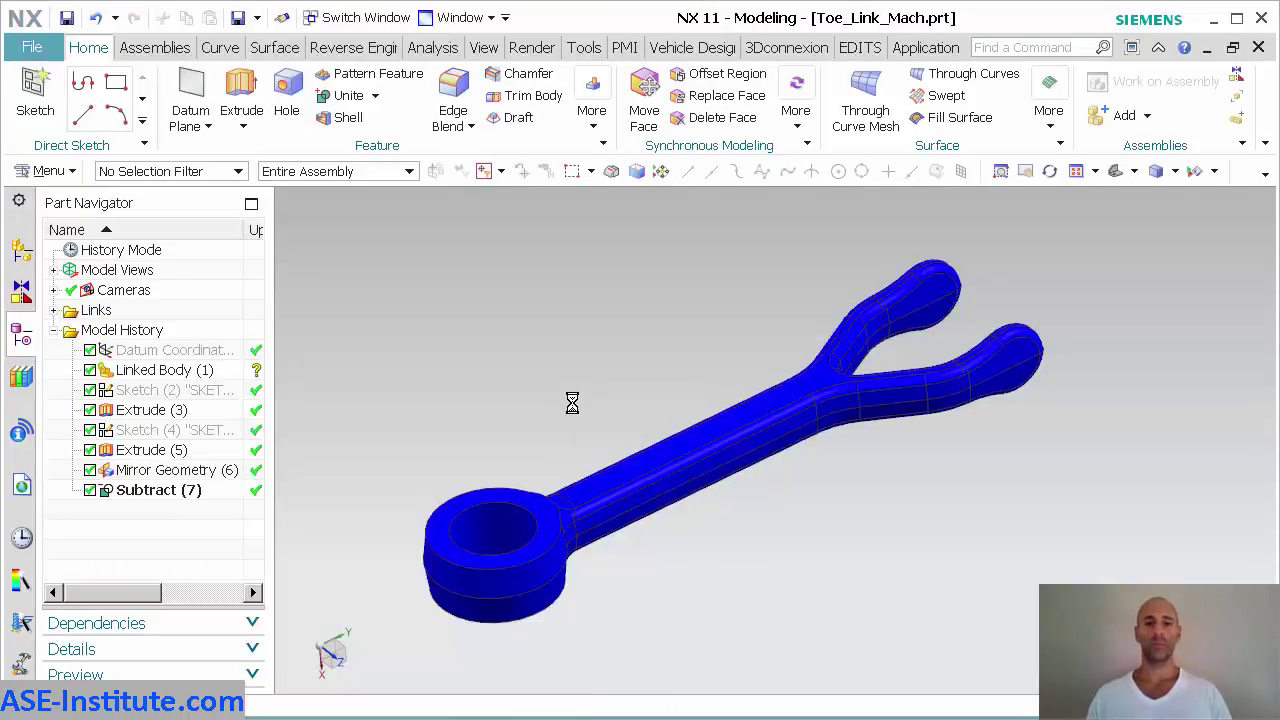
{"action": "left_click", "coordinate": [178, 370]}
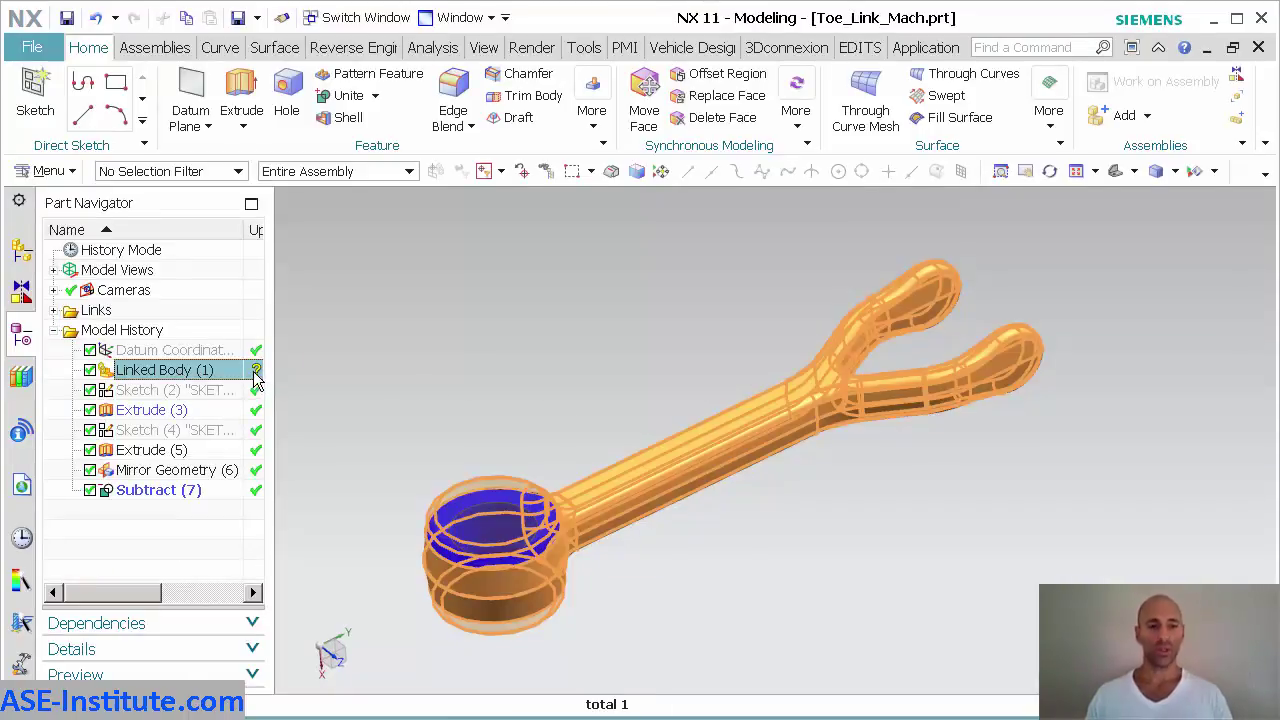
{"action": "key", "text": "Escape"}
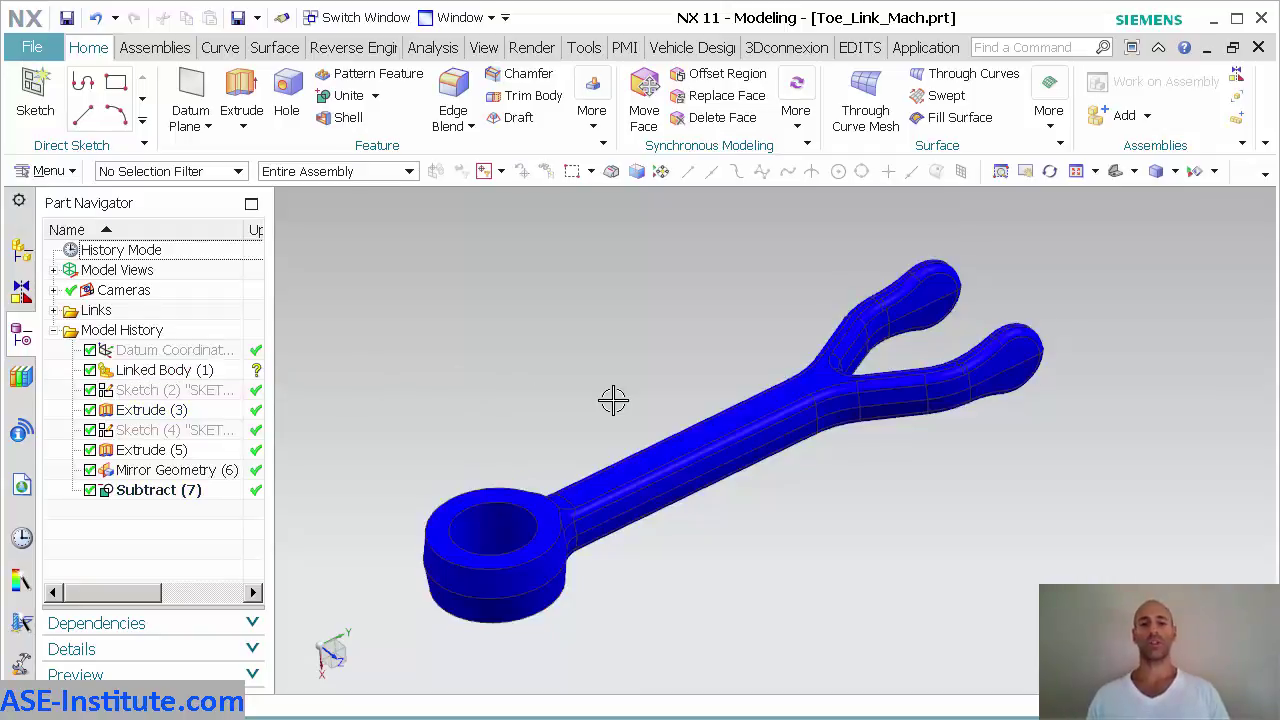
{"action": "left_click_drag", "start_coordinate": [152, 593], "coordinate": [172, 617]}
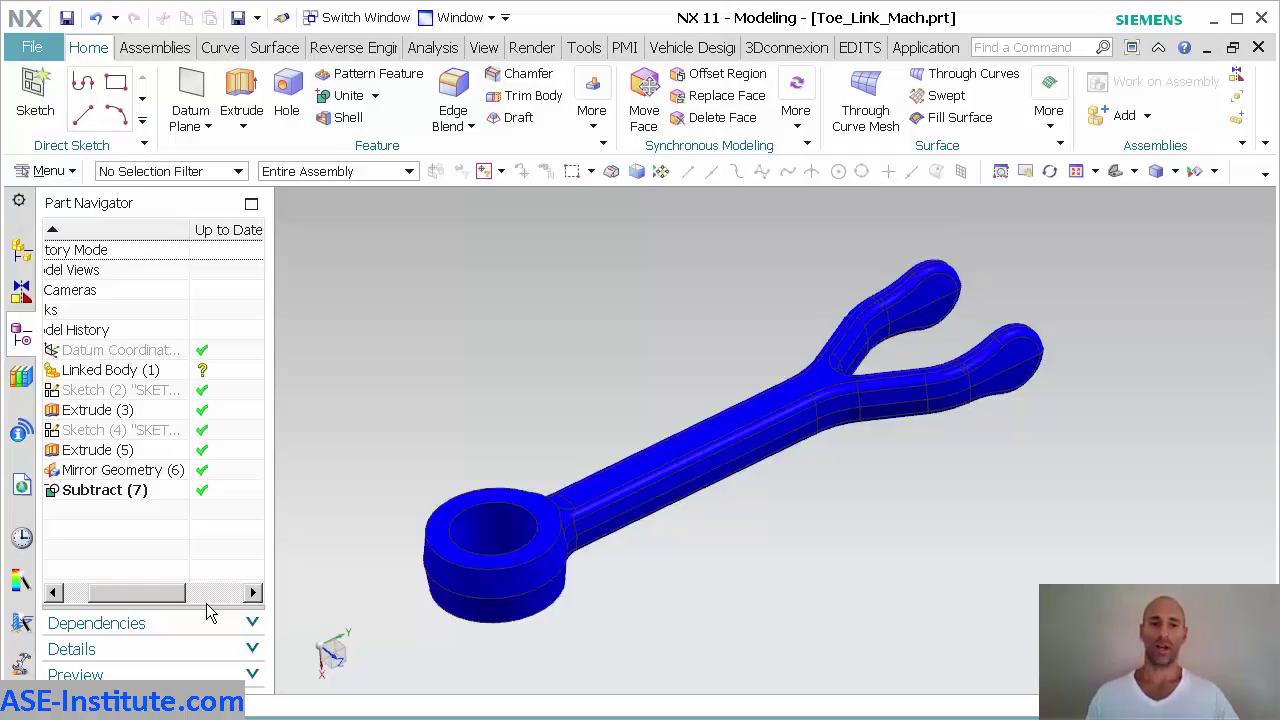
{"action": "left_click_drag", "start_coordinate": [165, 601], "coordinate": [119, 601]}
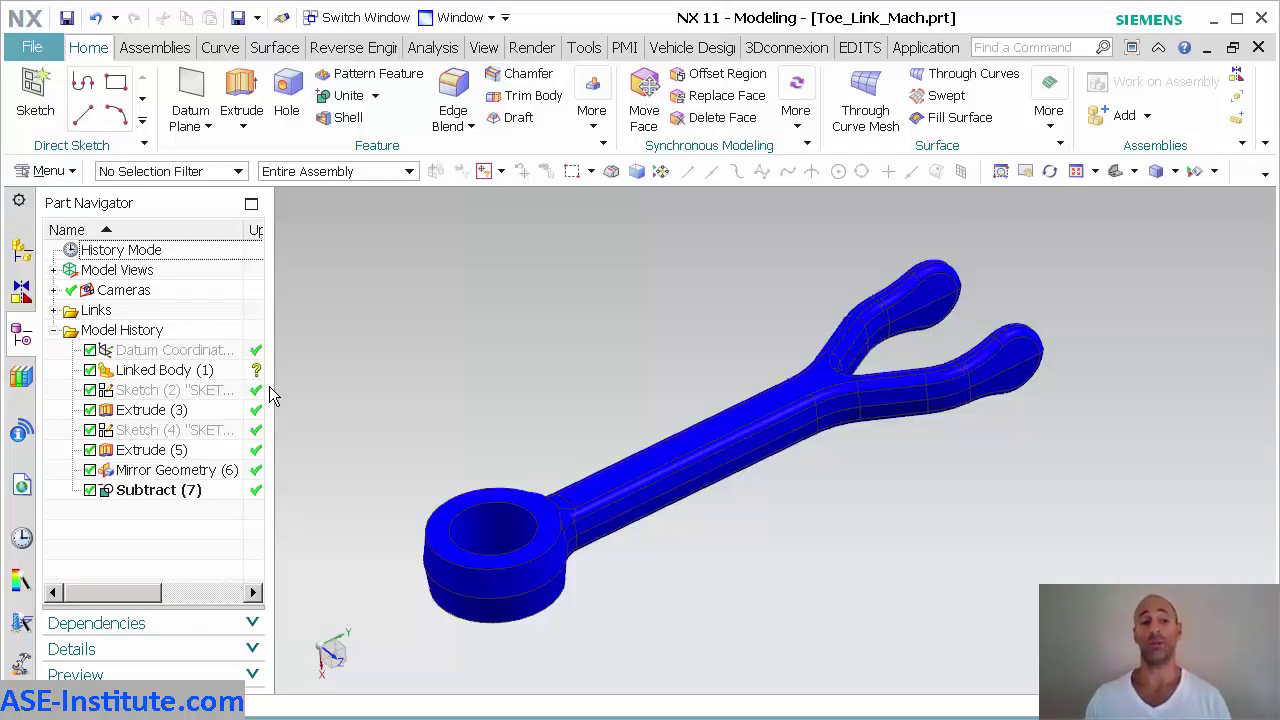
Step: Open Toe_Link_Cast.prt from the history after dismissing a file-not-found error
{"action": "left_click", "coordinate": [22, 538]}
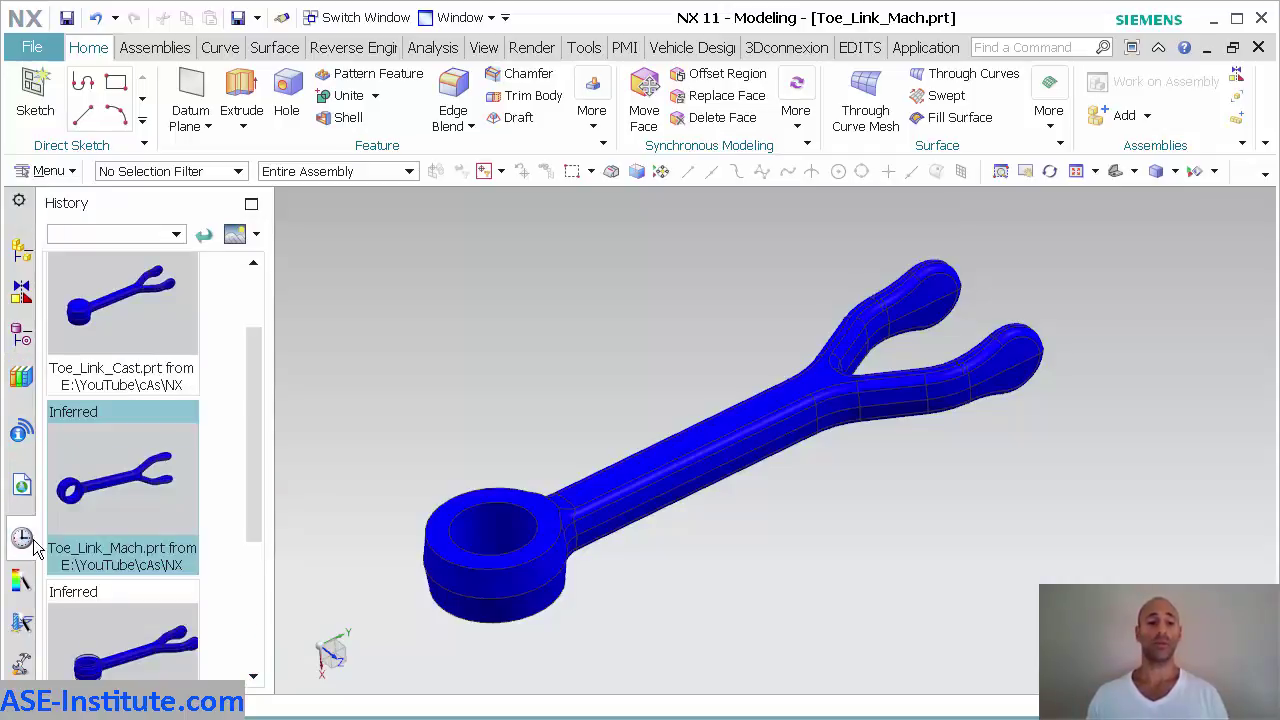
{"action": "left_click", "coordinate": [166, 326]}
{"action": "left_click", "coordinate": [674, 399]}
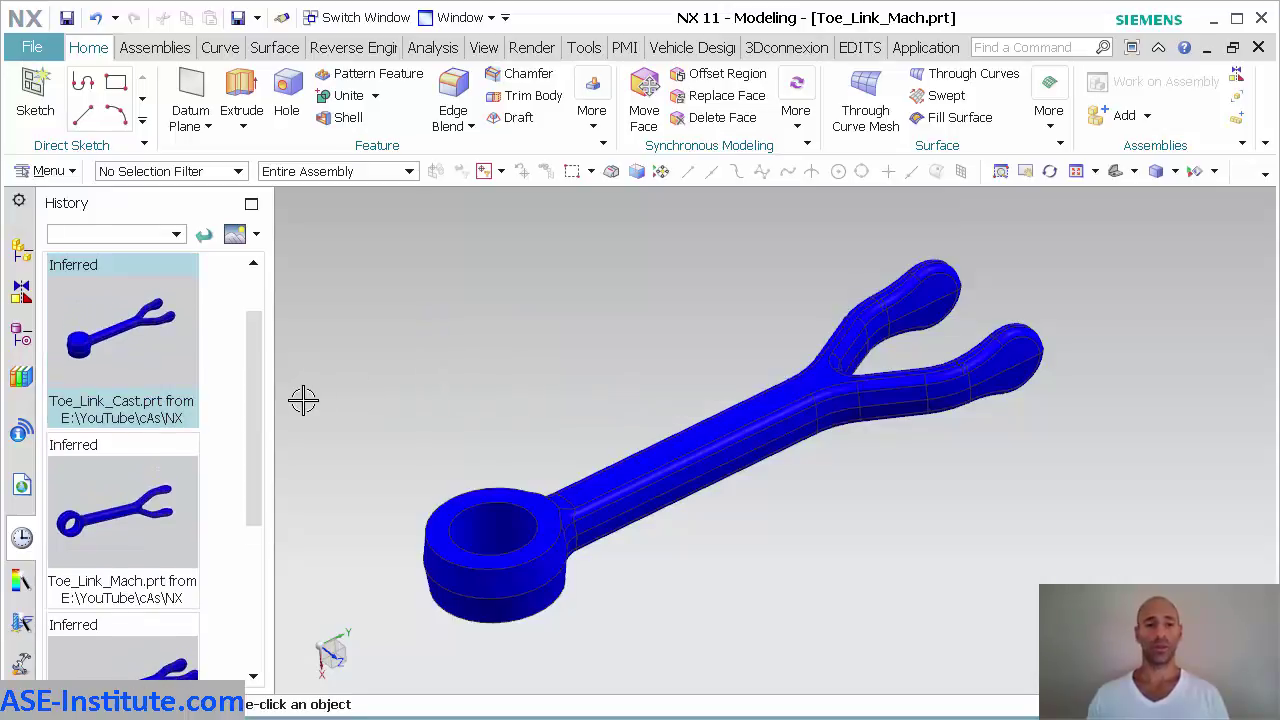
{"action": "left_click_drag", "start_coordinate": [261, 405], "coordinate": [228, 532]}
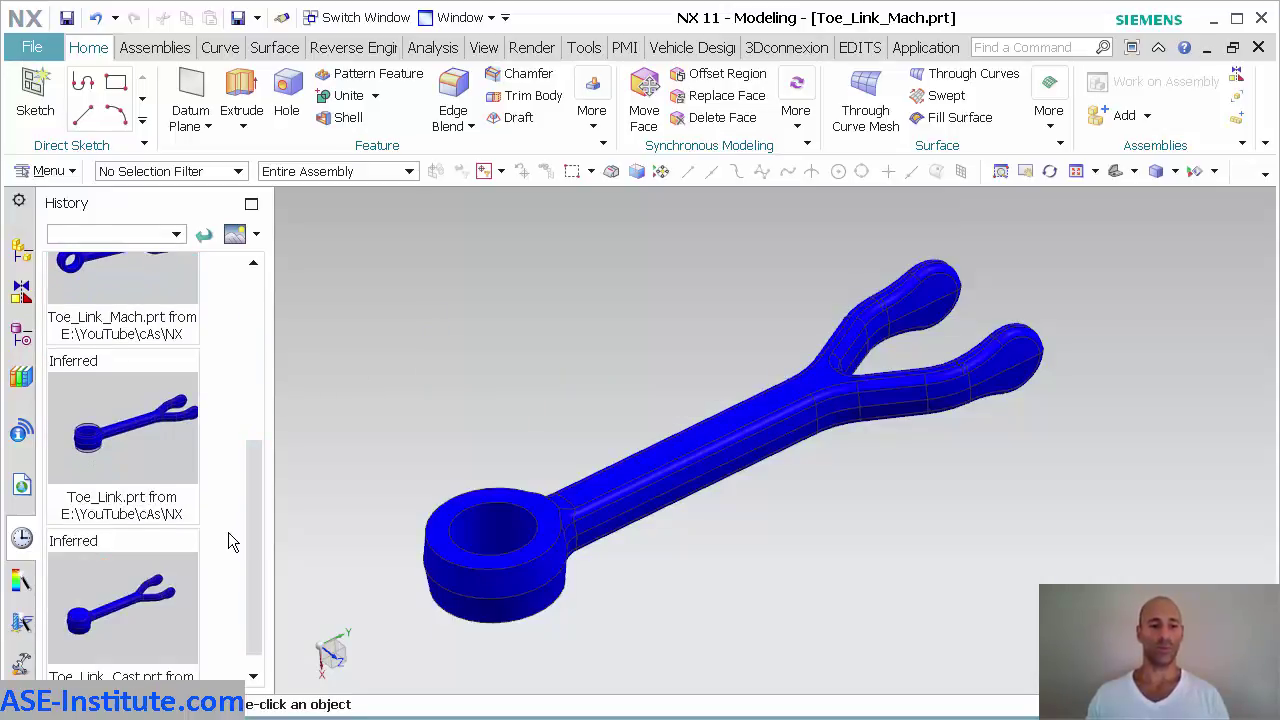
{"action": "left_click", "coordinate": [163, 594]}
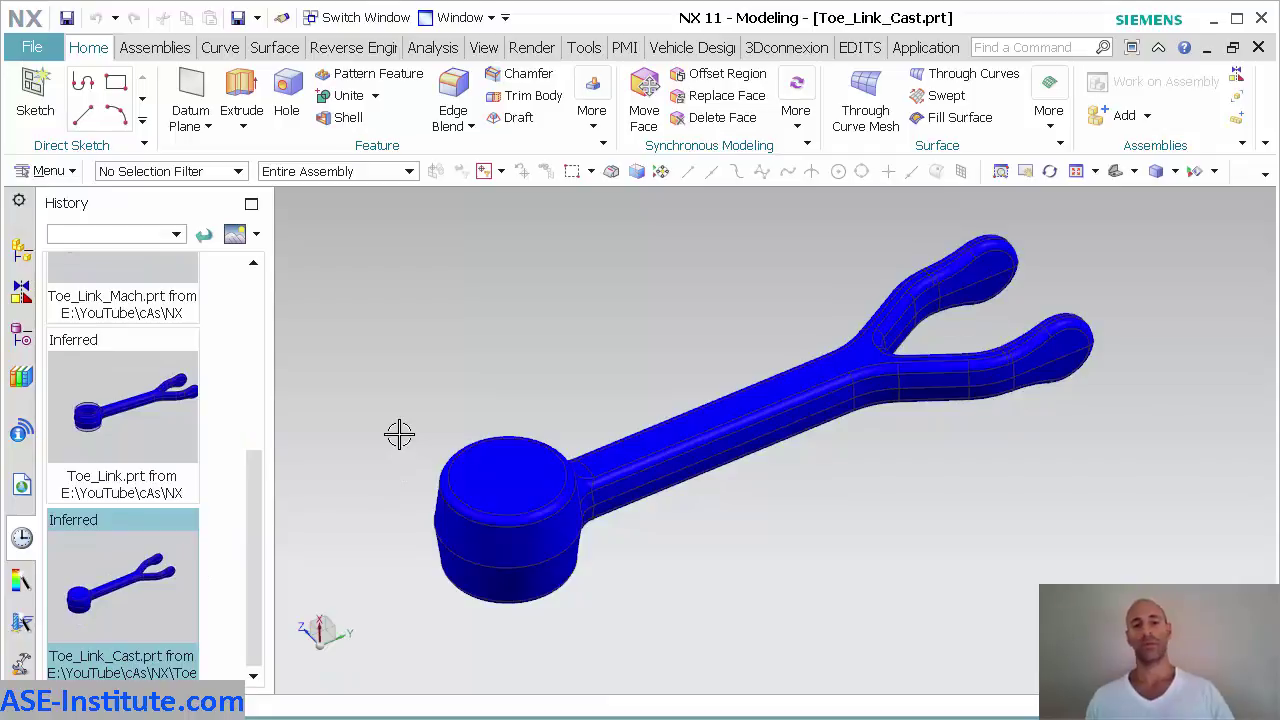
Step: Orbit the casting and show its model history tree in the Part Navigator
{"action": "middle_click_drag", "start_coordinate": [391, 394], "coordinate": [486, 377]}
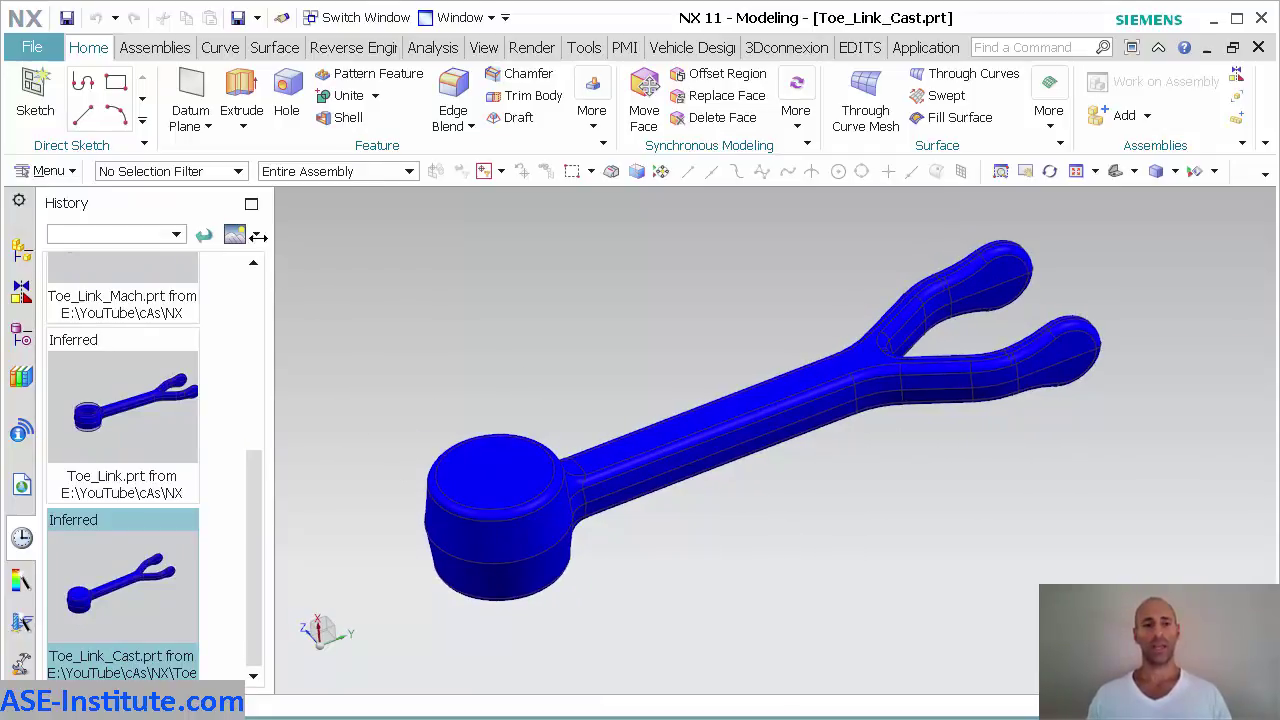
{"action": "left_click", "coordinate": [21, 336]}
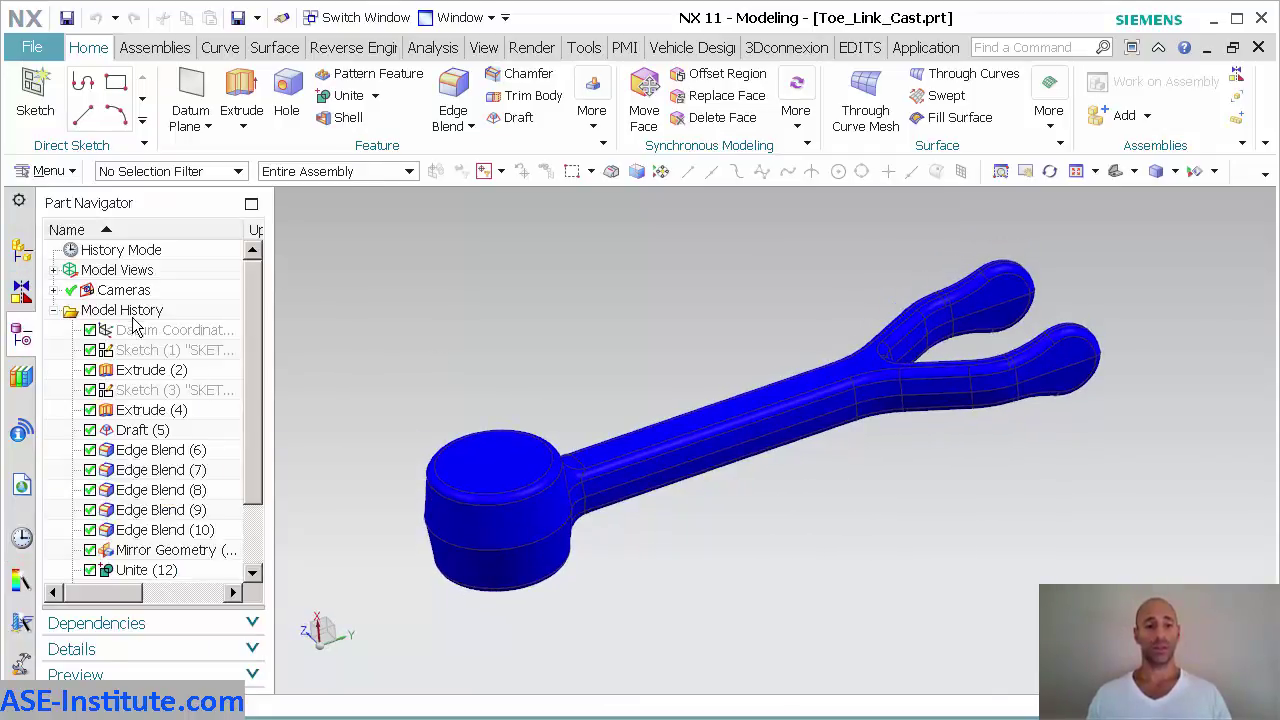
{"action": "middle_click_drag", "start_coordinate": [310, 400], "coordinate": [395, 258]}
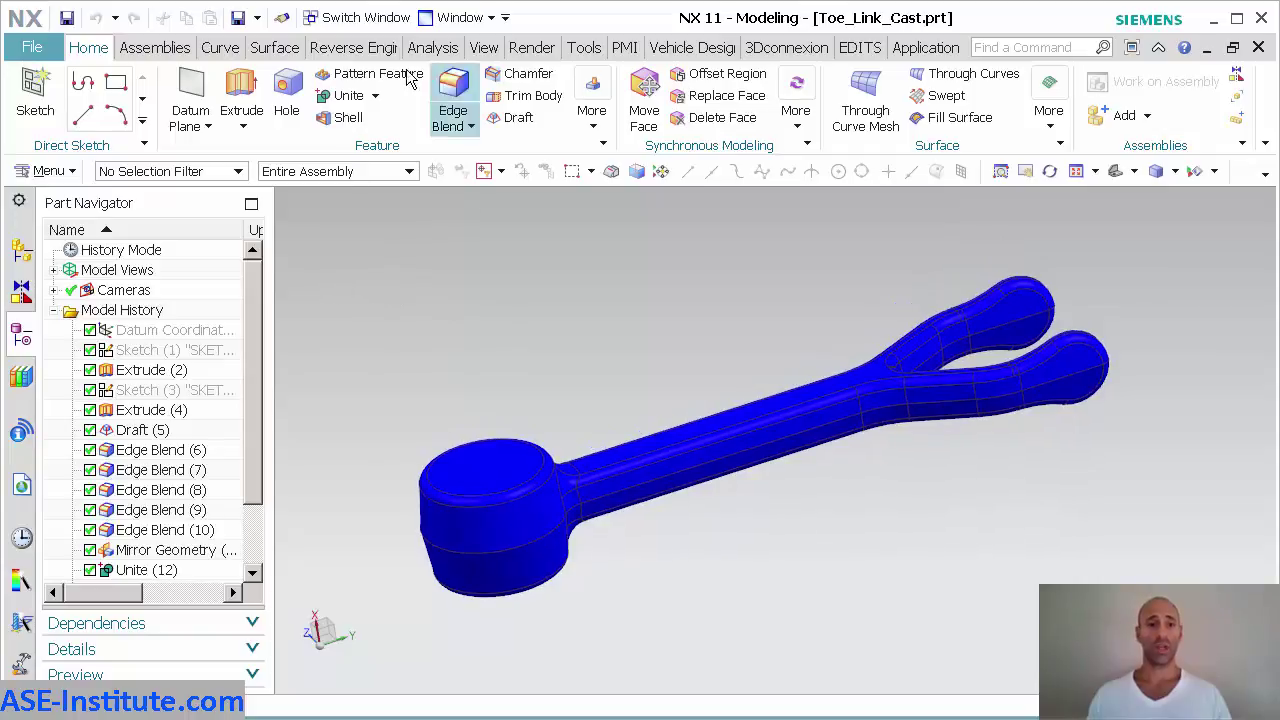
{"action": "left_click", "coordinate": [360, 27]}
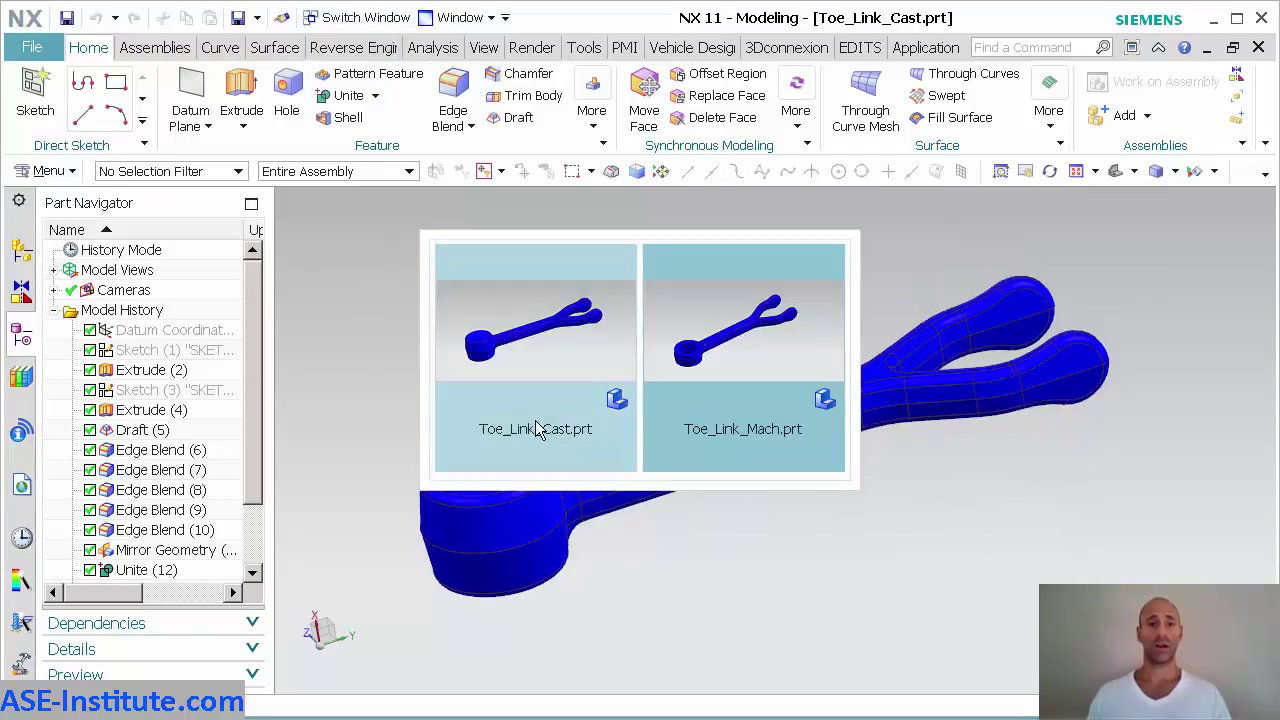
Step: Switch to Toe_Link_Mach.prt, review Linked Body (1), and show its Assembly Navigator
{"action": "left_click", "coordinate": [796, 350]}
{"action": "left_click", "coordinate": [260, 372]}
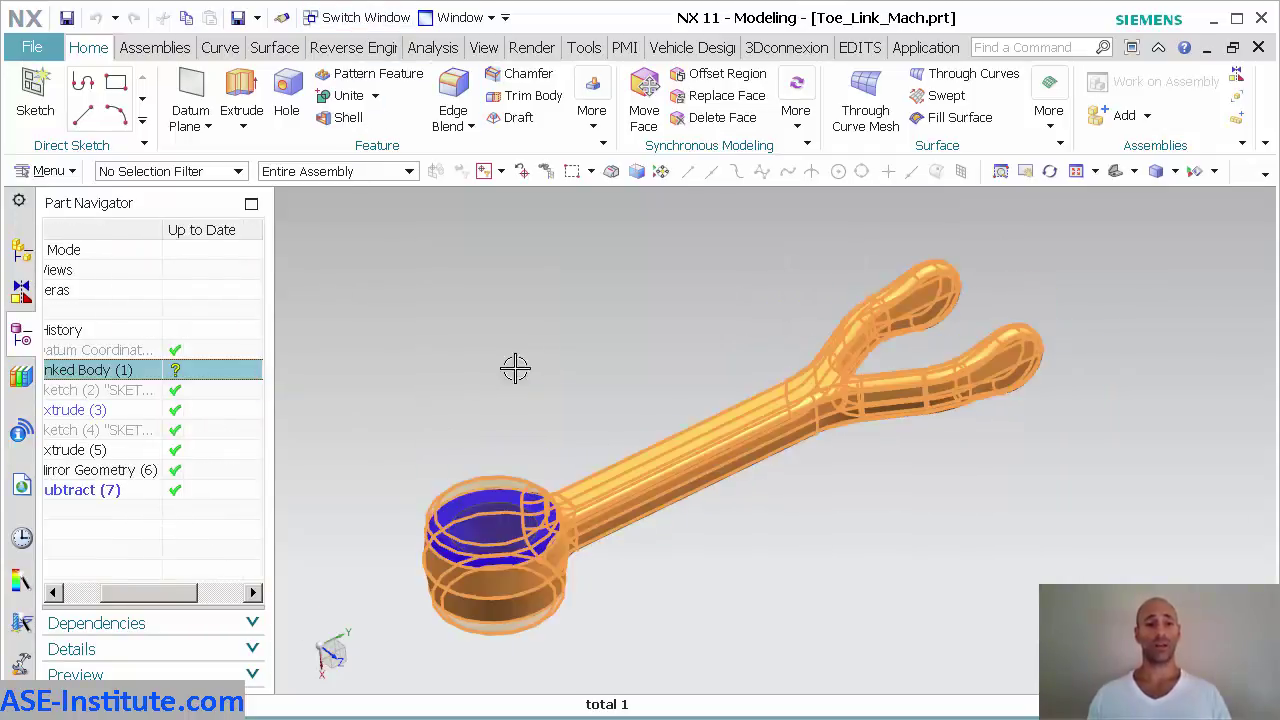
{"action": "left_click_drag", "start_coordinate": [186, 593], "coordinate": [85, 610]}
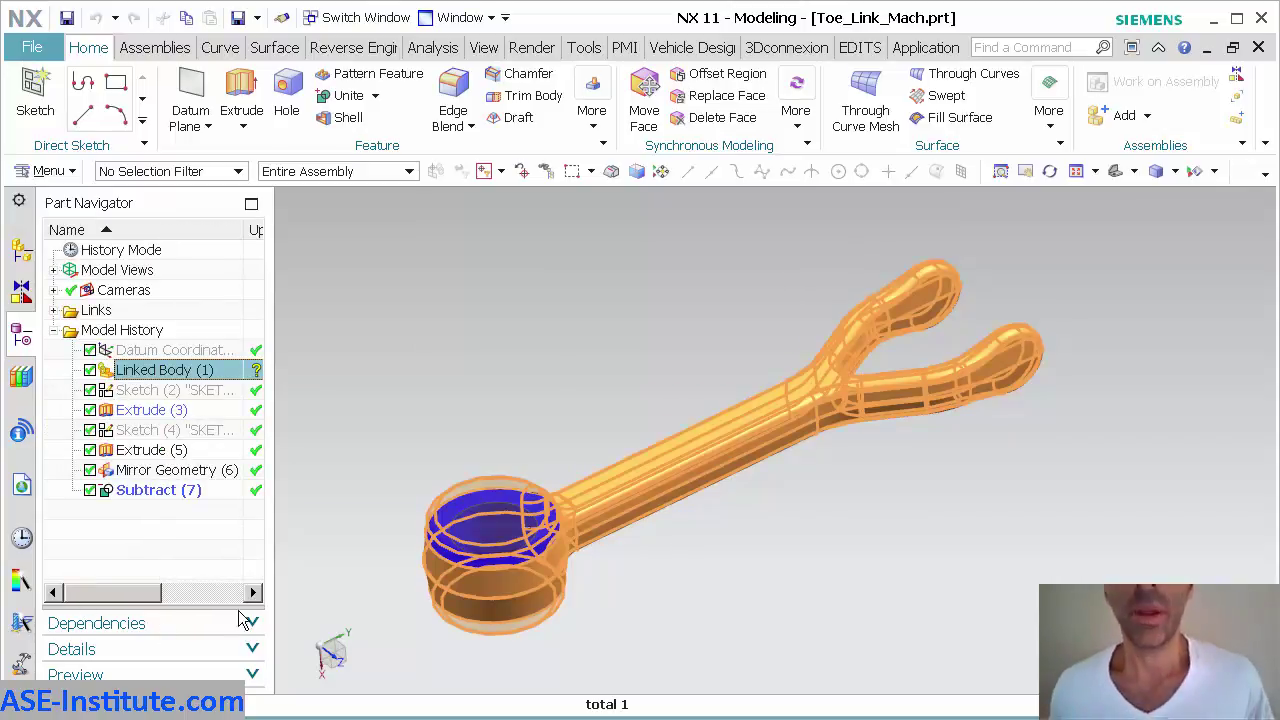
{"action": "left_click", "coordinate": [640, 408]}
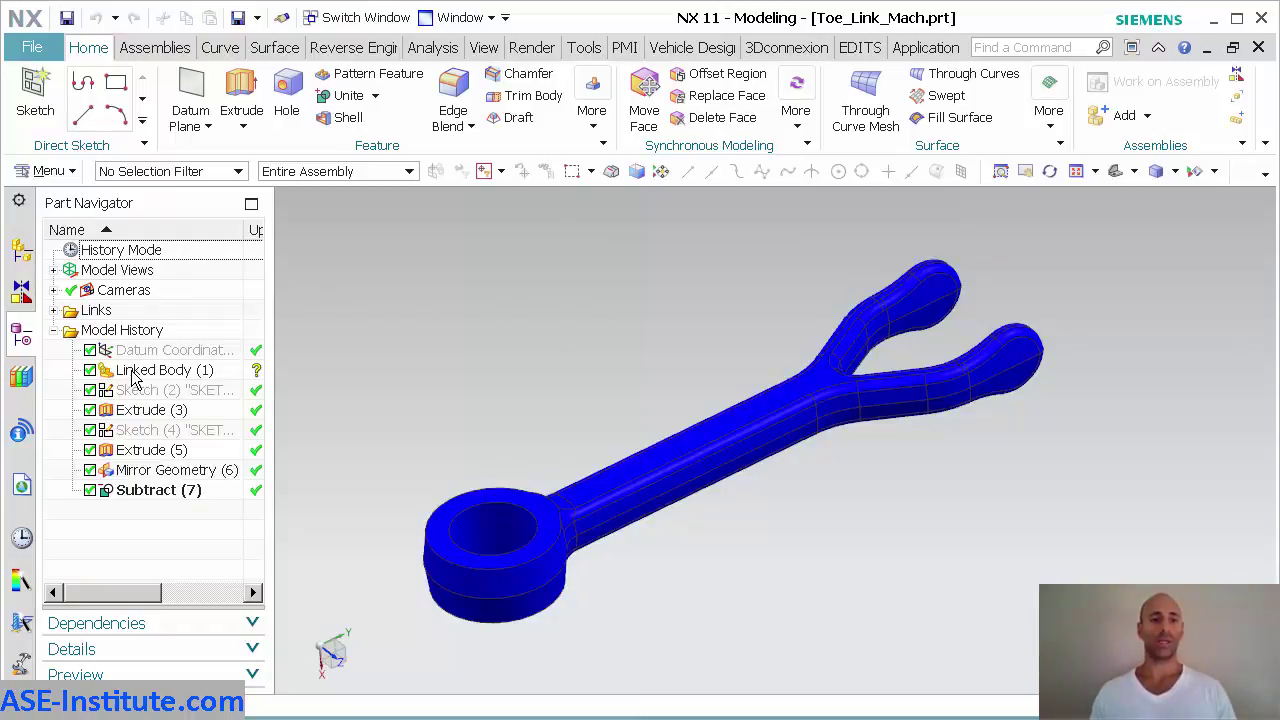
{"action": "left_click", "coordinate": [21, 250]}
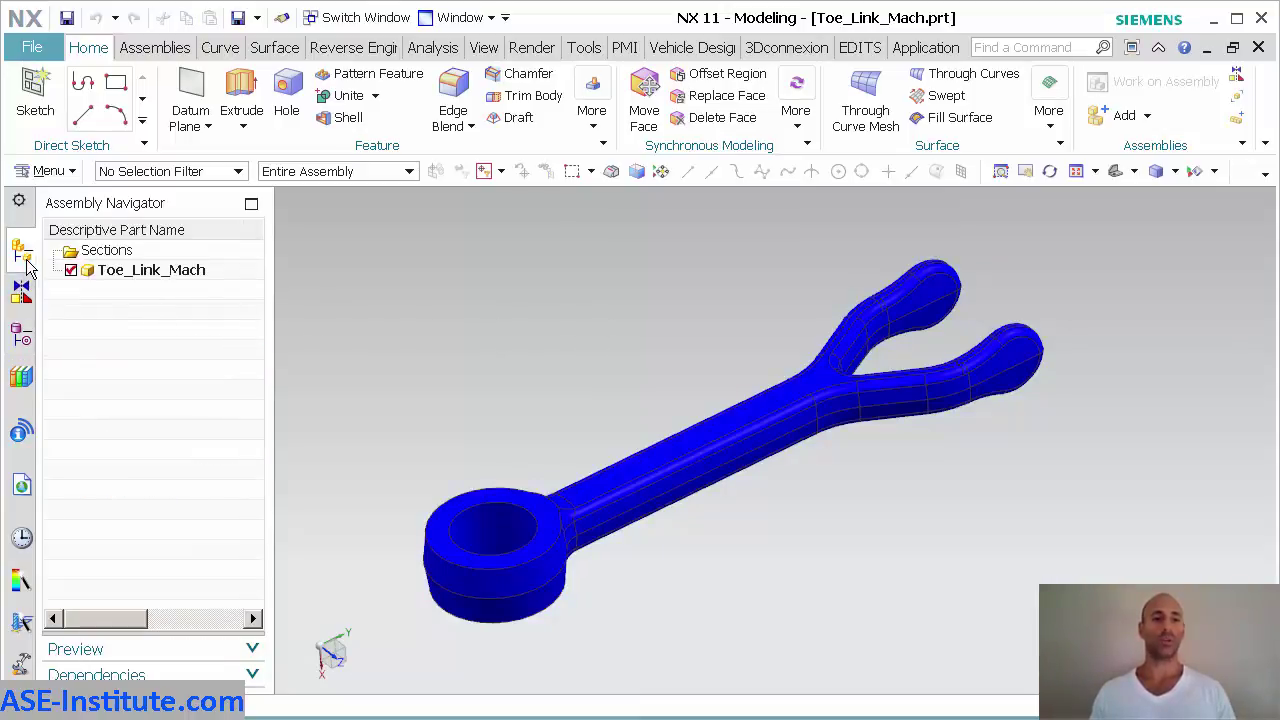
{"action": "left_click", "coordinate": [360, 17]}
{"action": "left_click", "coordinate": [551, 364]}
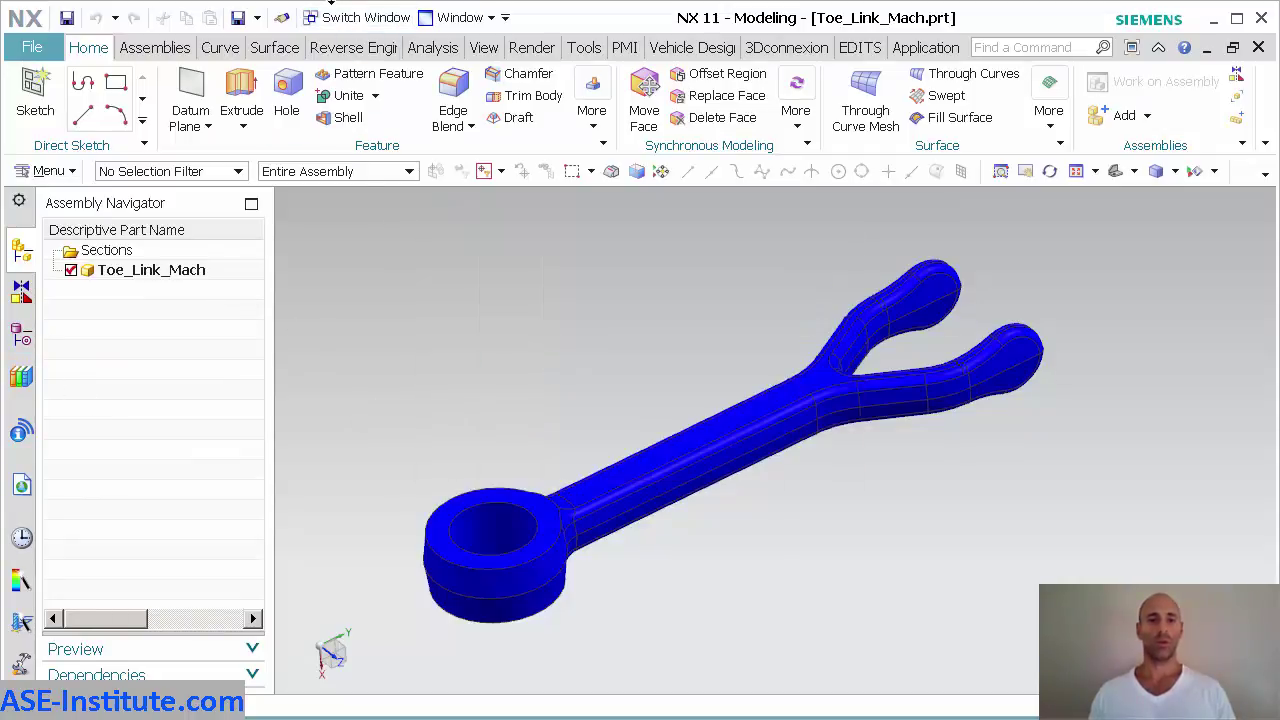
Step: Switch to Toe_Link_Cast.prt and edit its Sketch (1)
{"action": "left_click", "coordinate": [360, 17]}
{"action": "key", "text": "Return"}
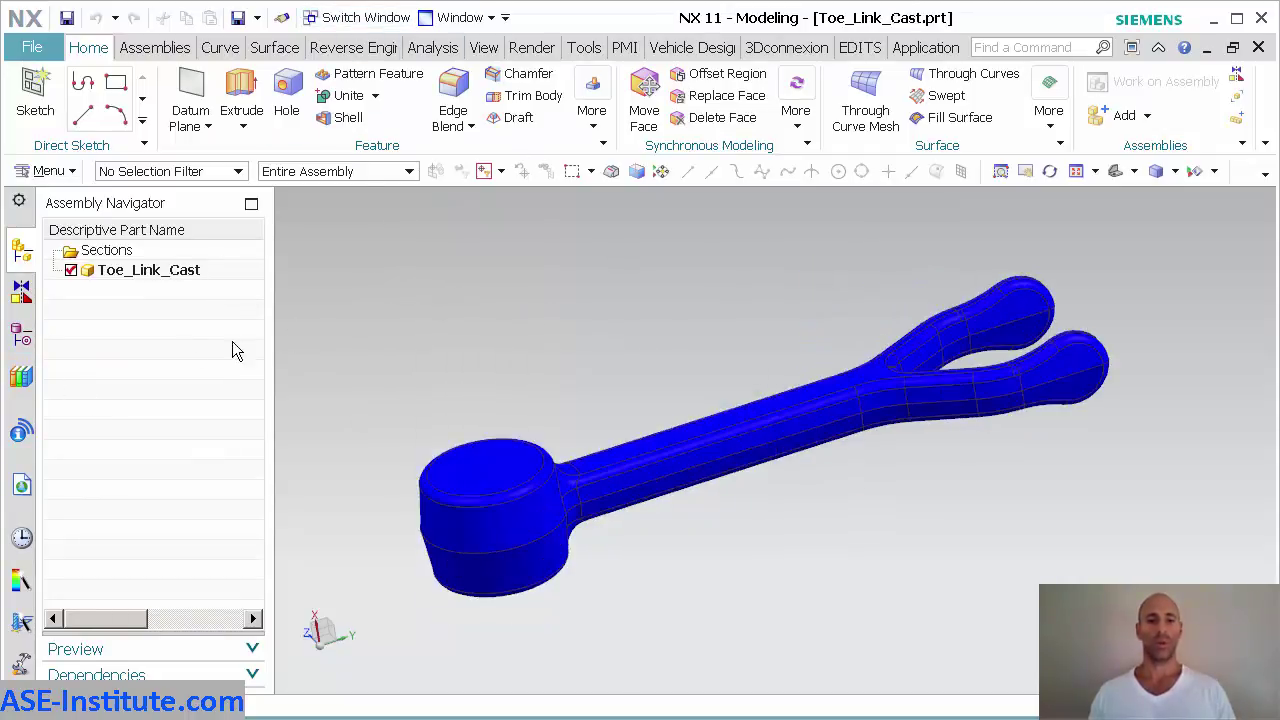
{"action": "left_click", "coordinate": [22, 338]}
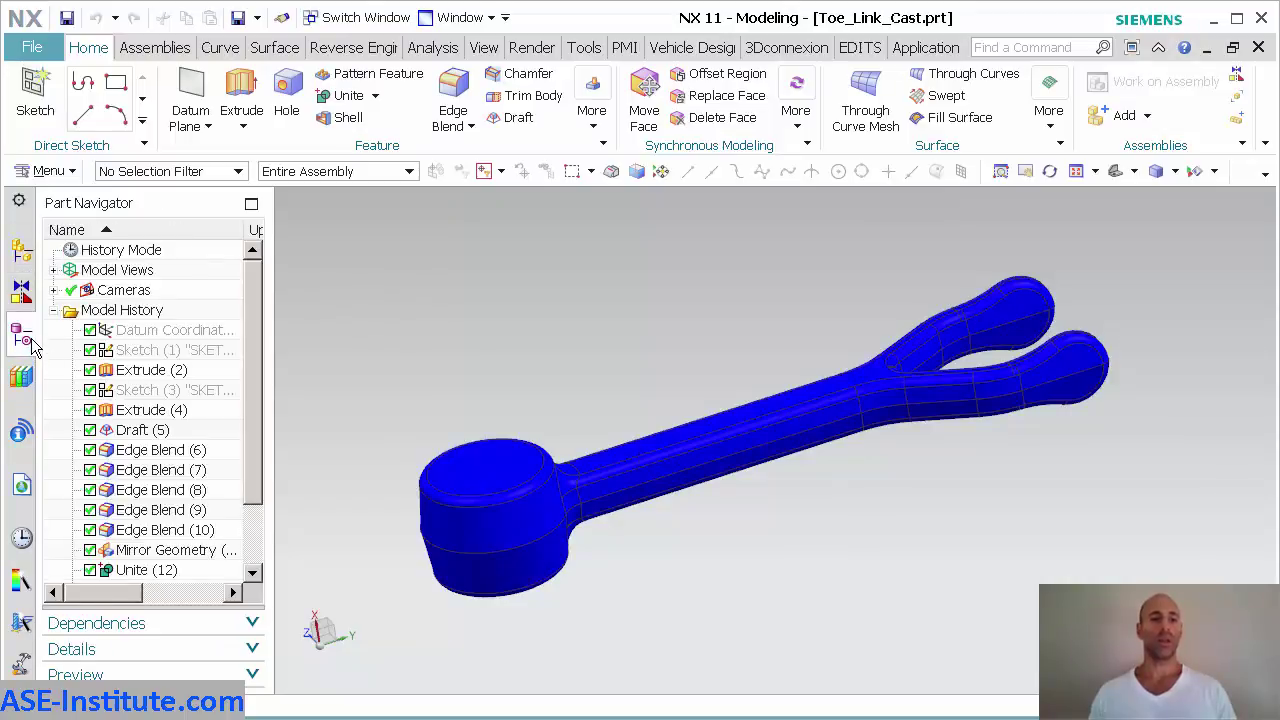
{"action": "double_click", "coordinate": [209, 352]}
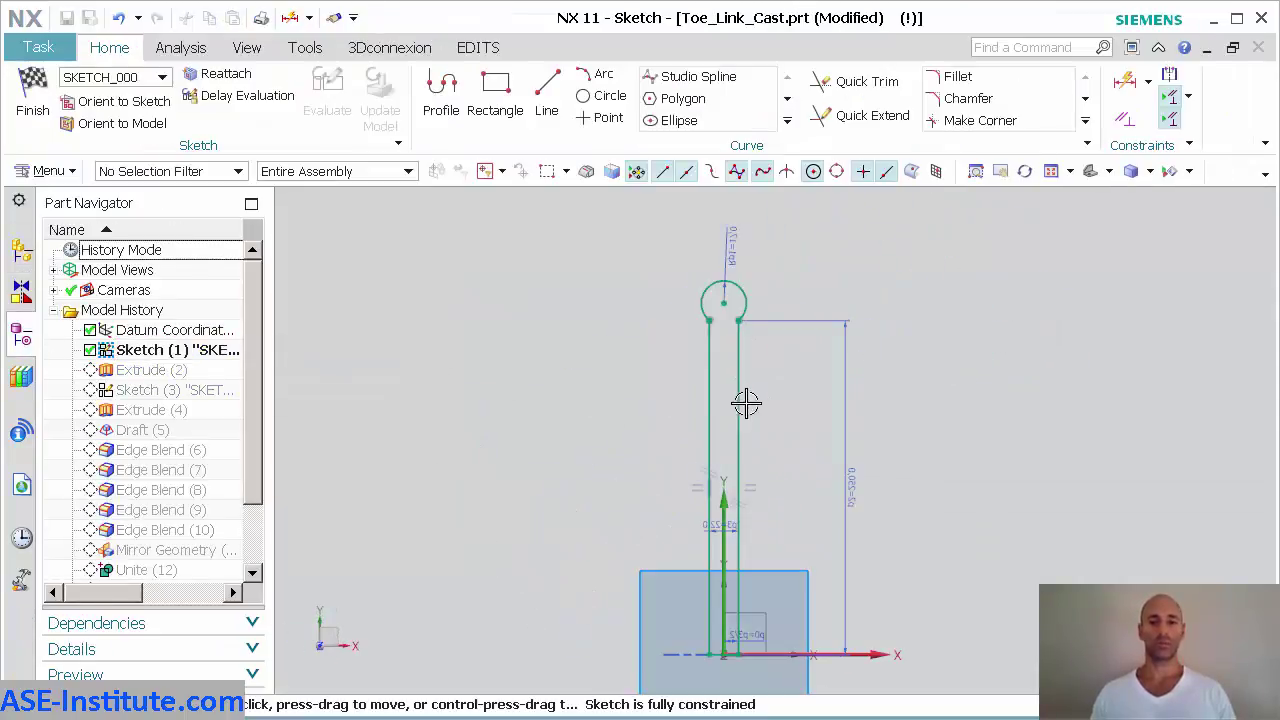
Step: Change sketch dimension p2 to 260 mm and finish the sketch
{"action": "double_click", "coordinate": [840, 474]}
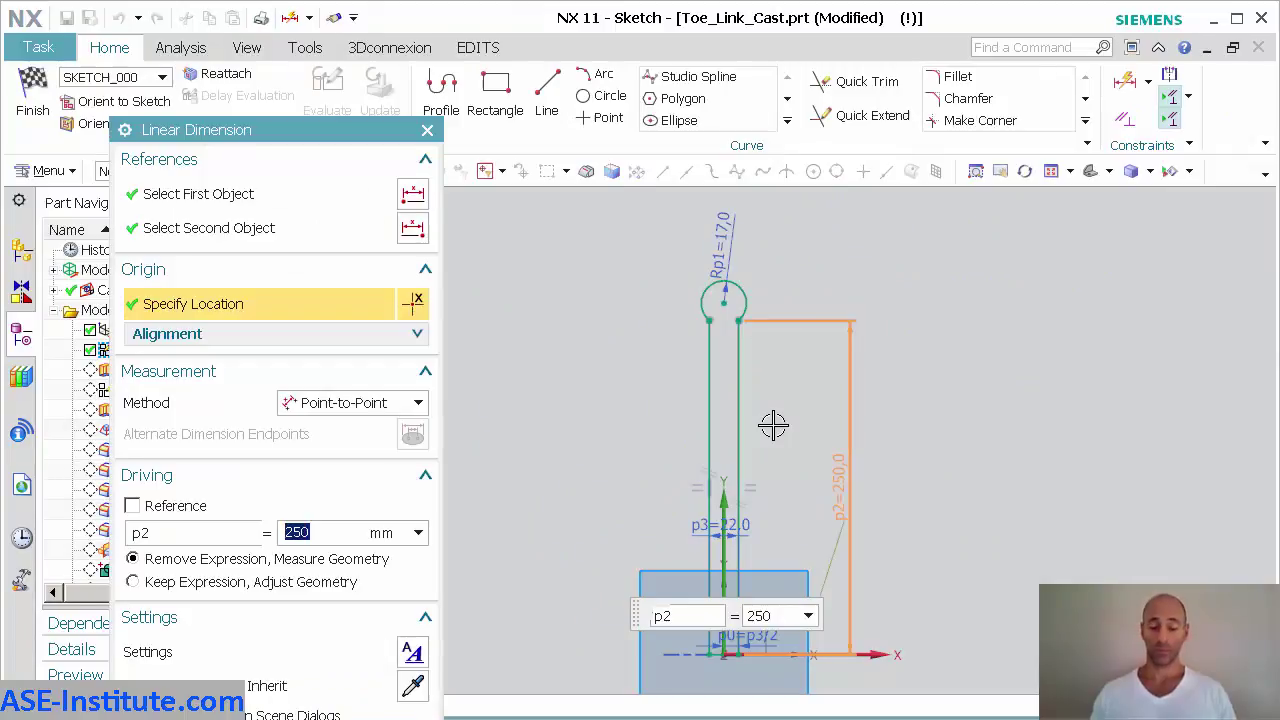
{"action": "type", "text": "2"}
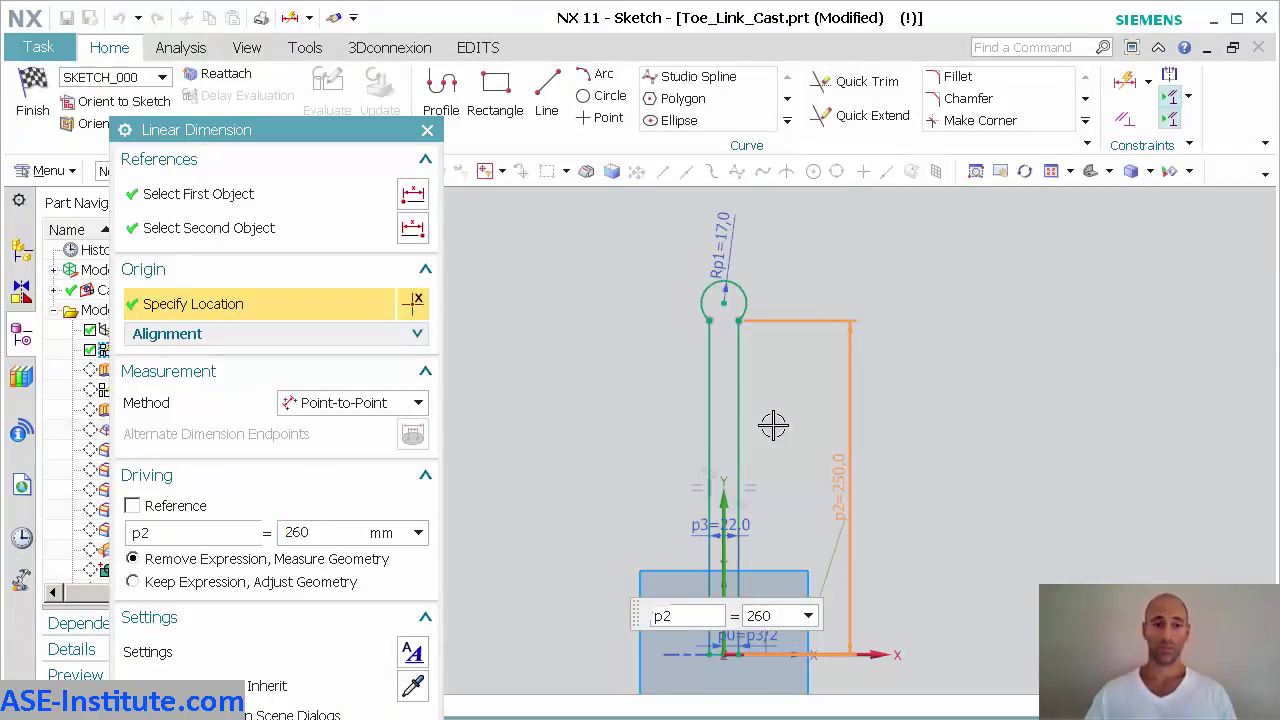
{"action": "key", "text": "Return"}
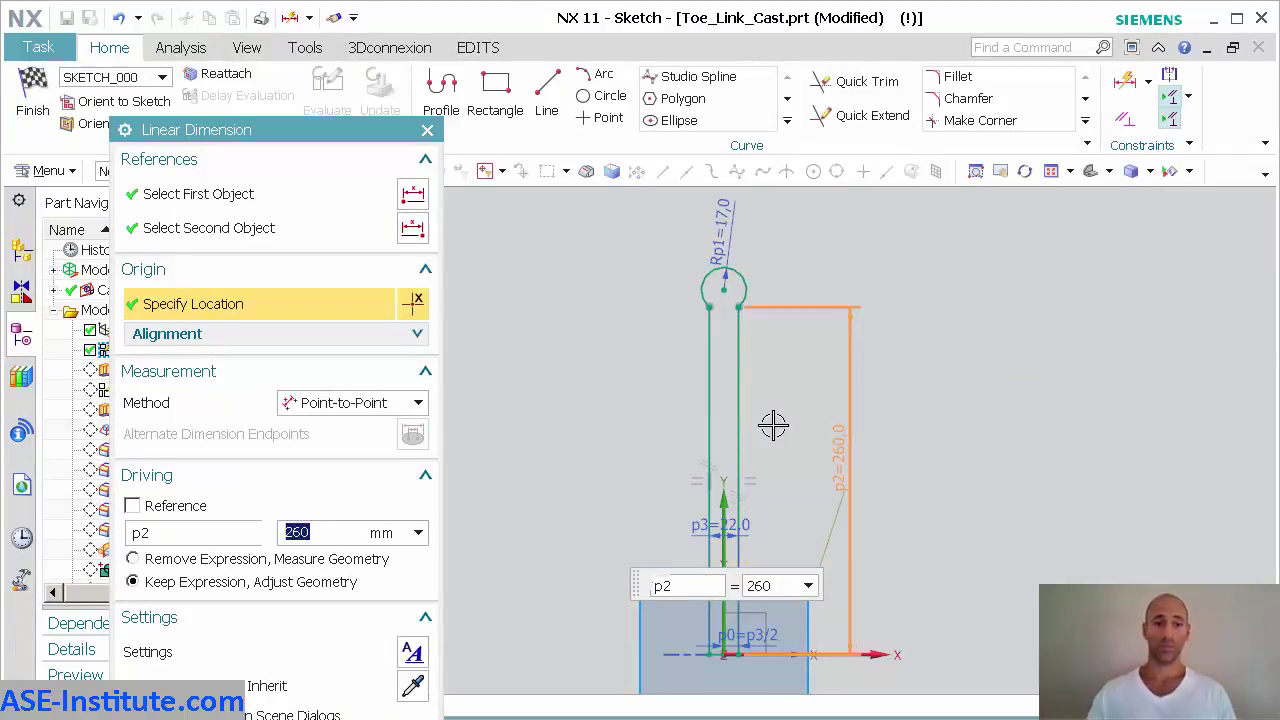
{"action": "left_click", "coordinate": [44, 95]}
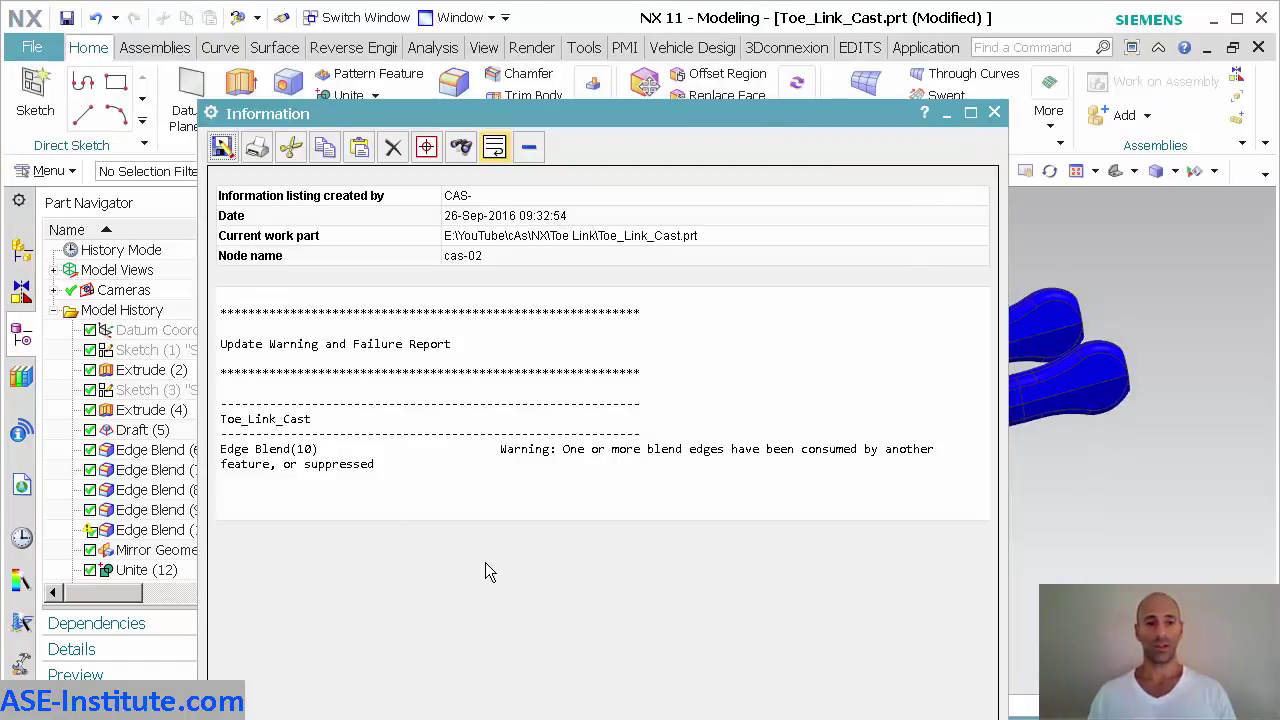
Step: Close the update warning report and orbit to inspect the lengthened fork and Mirror Geometry
{"action": "left_click", "coordinate": [994, 113]}
{"action": "scroll", "coordinate": [903, 391], "scroll_direction": "up", "scroll_amount": 5}
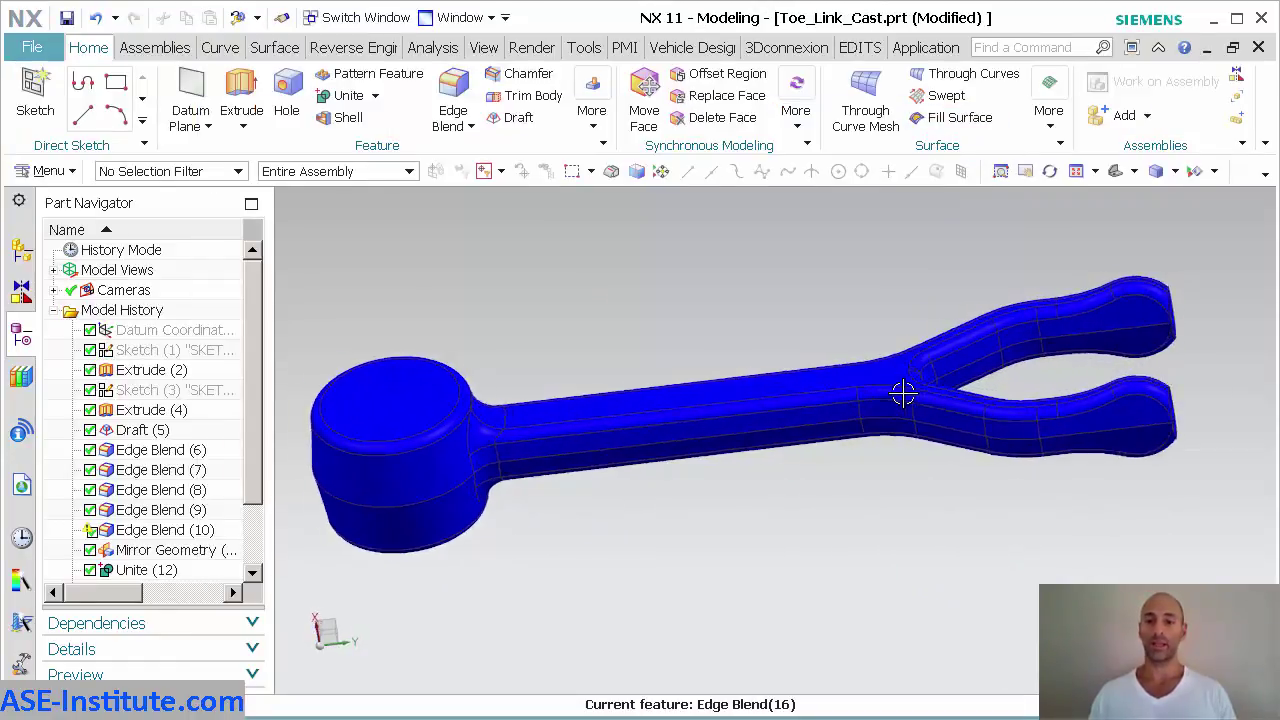
{"action": "middle_click_drag", "start_coordinate": [903, 391], "coordinate": [903, 449]}
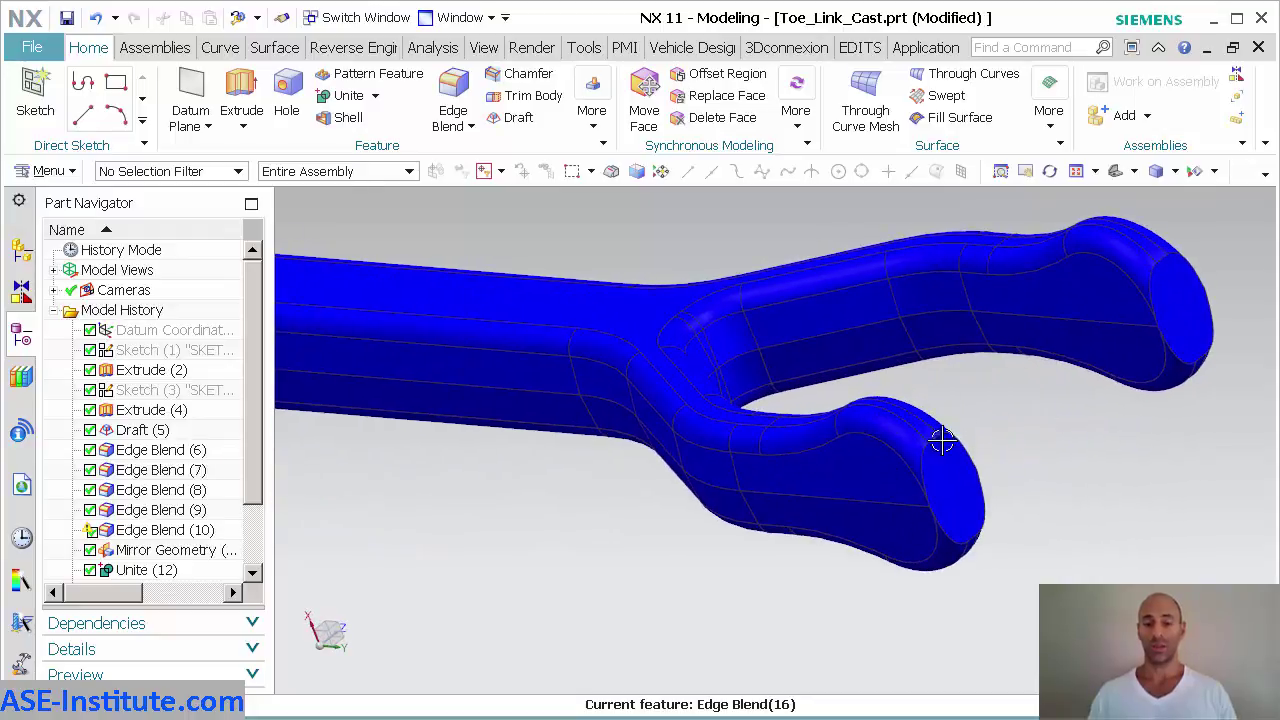
{"action": "left_click", "coordinate": [938, 445]}
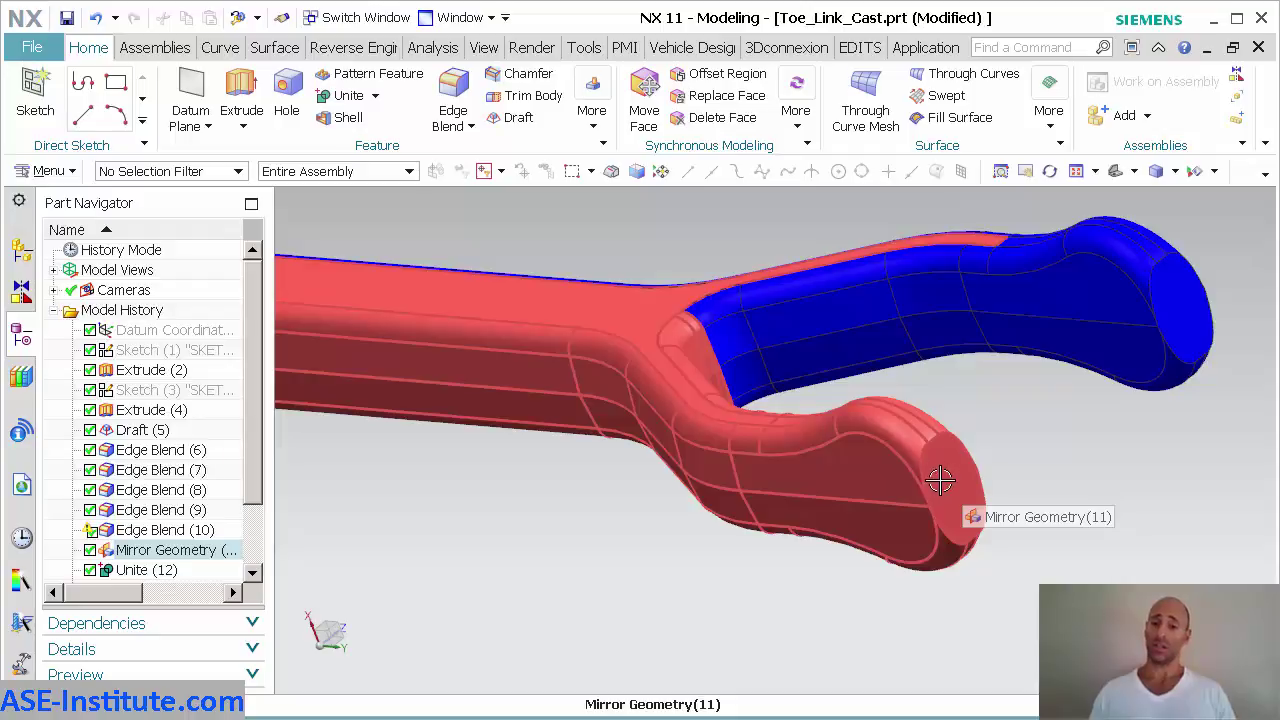
{"action": "middle_click_drag", "start_coordinate": [911, 534], "coordinate": [1030, 455]}
{"action": "key", "text": "Escape"}
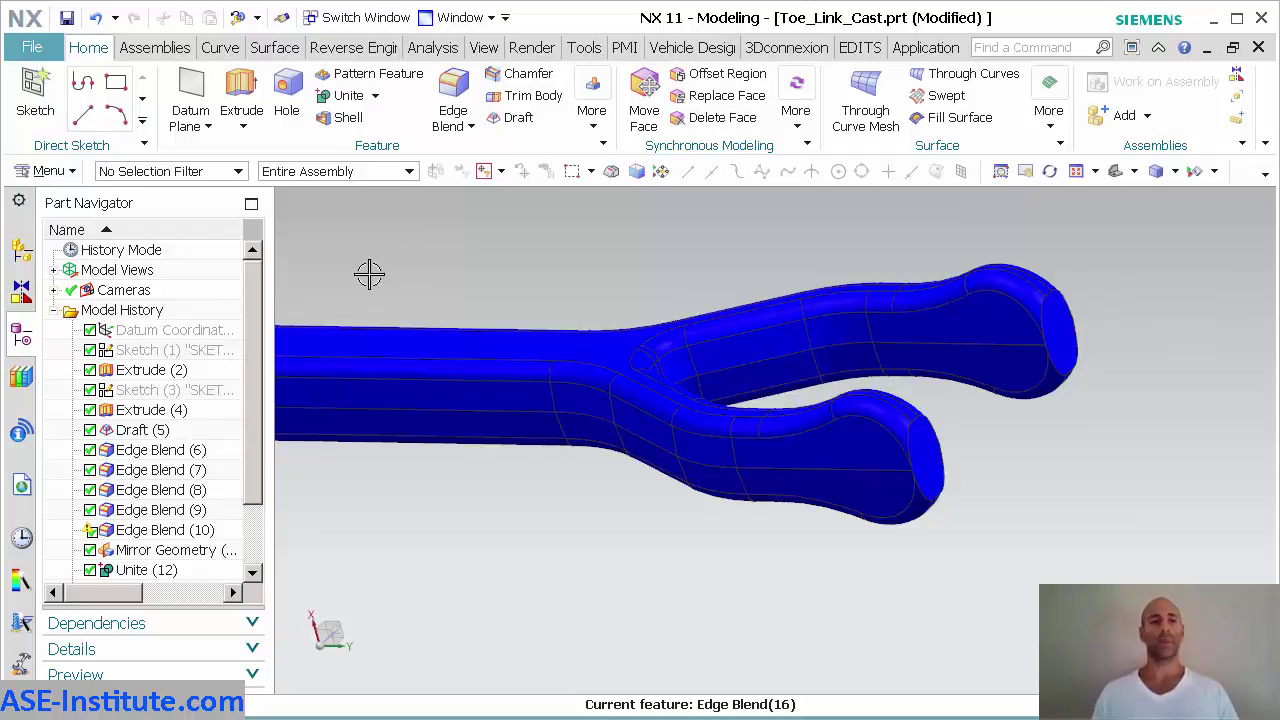
Step: Switch to Toe_Link_Mach.prt in a trimetric view and inspect its Linked Body (1)
{"action": "left_click", "coordinate": [358, 20]}
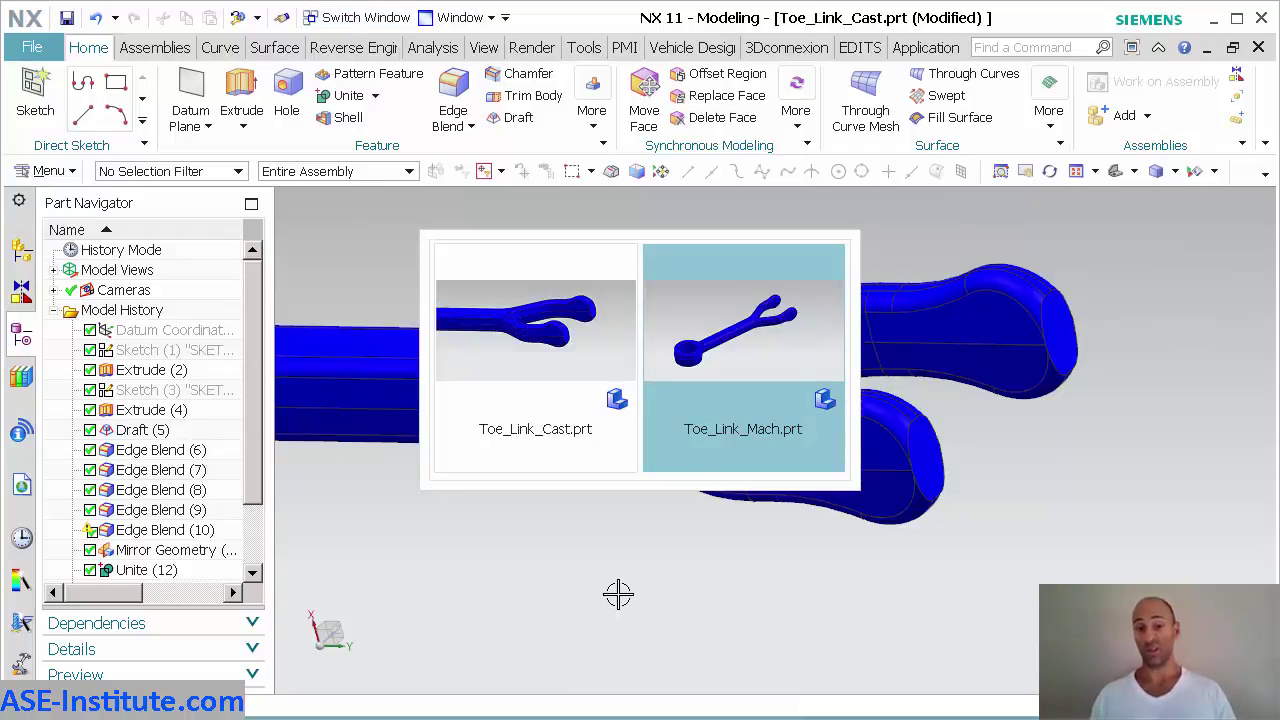
{"action": "left_click", "coordinate": [753, 342]}
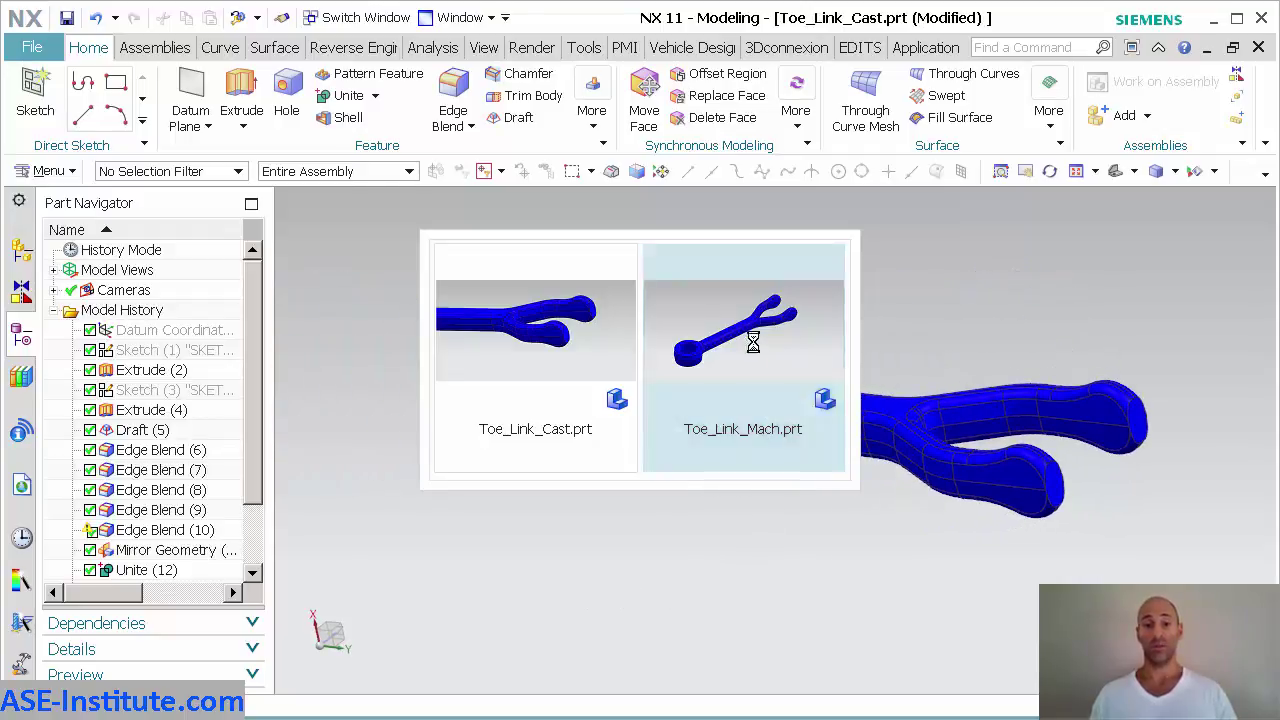
{"action": "key", "text": "Home"}
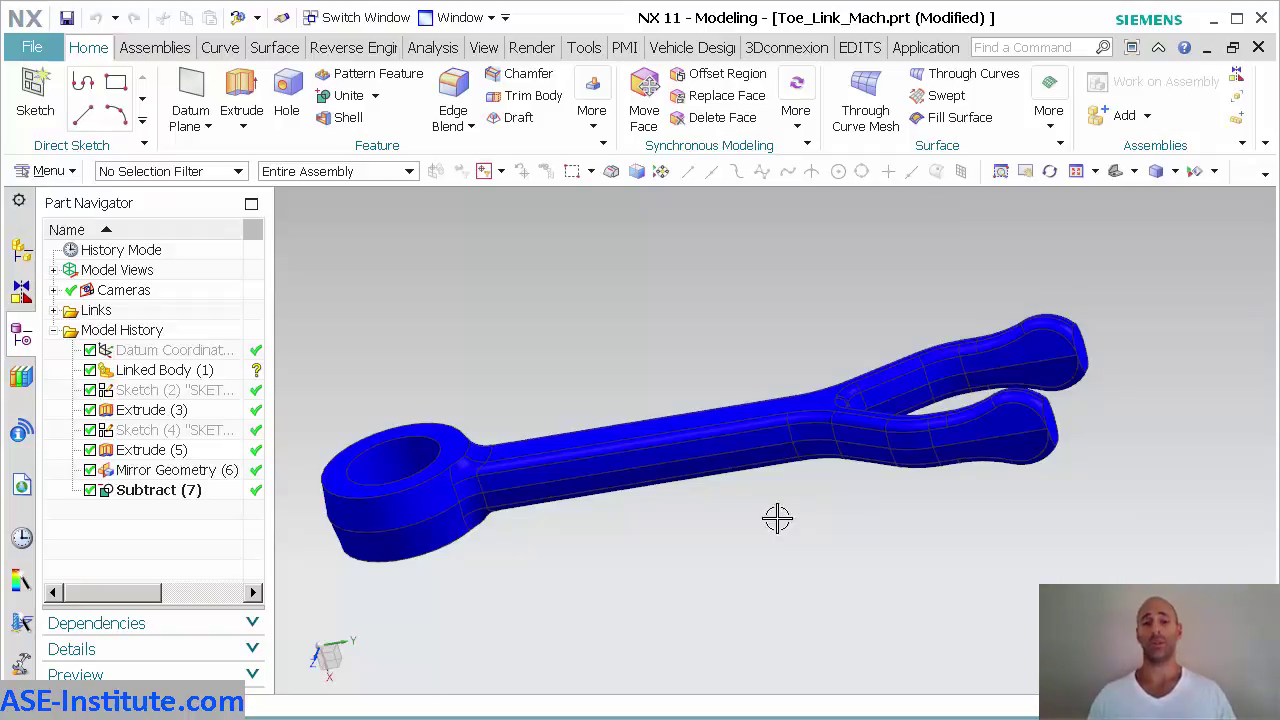
{"action": "scroll", "coordinate": [800, 460], "scroll_direction": "up", "scroll_amount": 3}
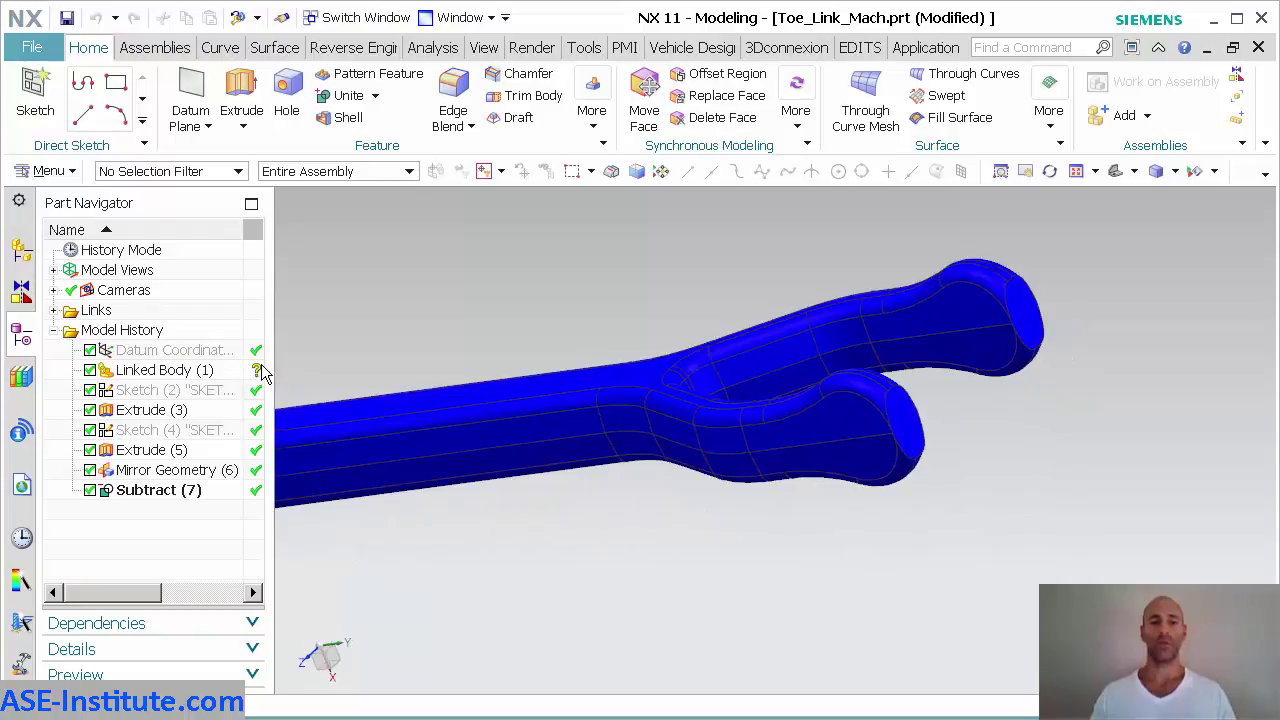
{"action": "left_click", "coordinate": [1029, 314]}
{"action": "key", "text": "Escape"}
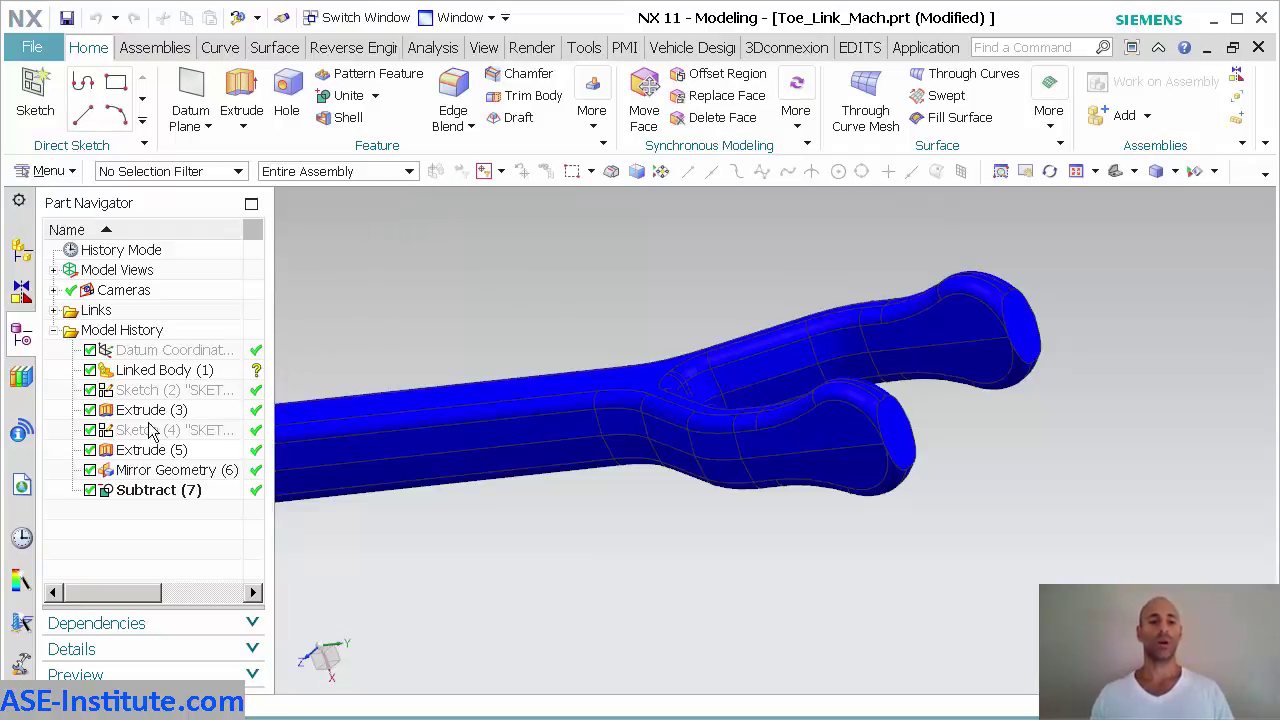
{"action": "left_click", "coordinate": [22, 538]}
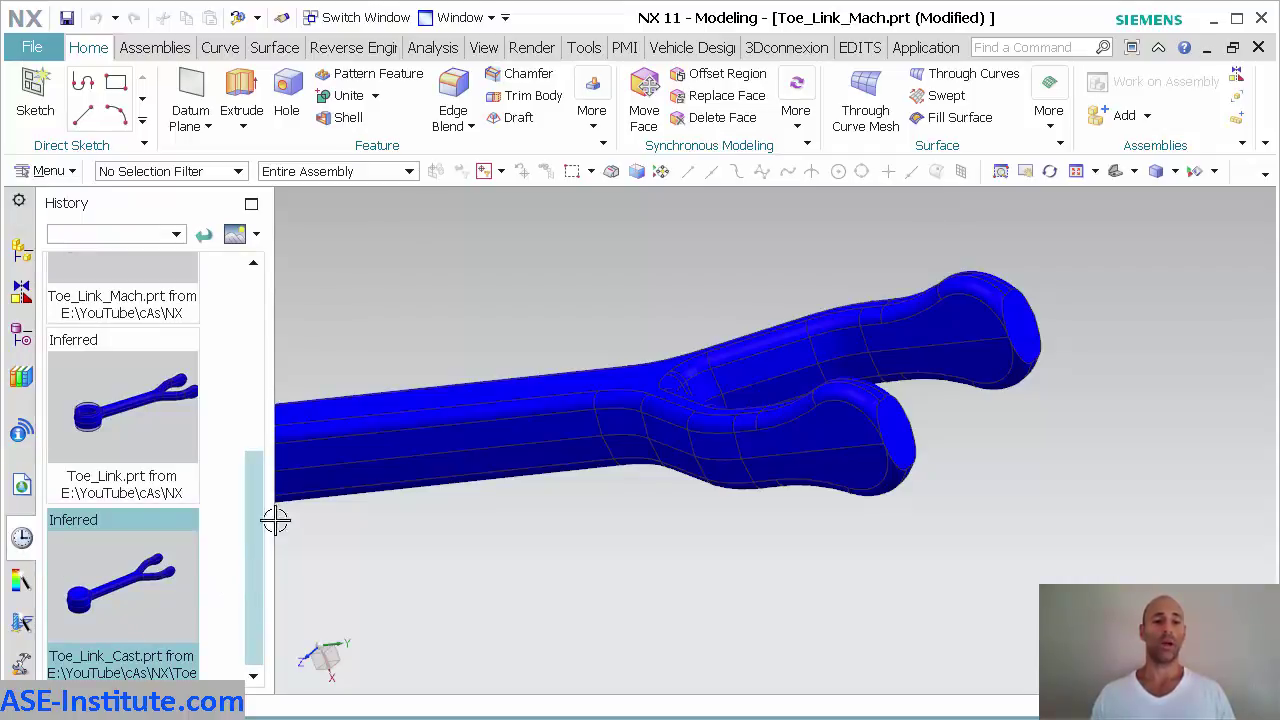
Step: Load Toe_Link.prt from history, then switch back to Toe_Link_Mach.prt with its feature tree shown
{"action": "left_click", "coordinate": [171, 446]}
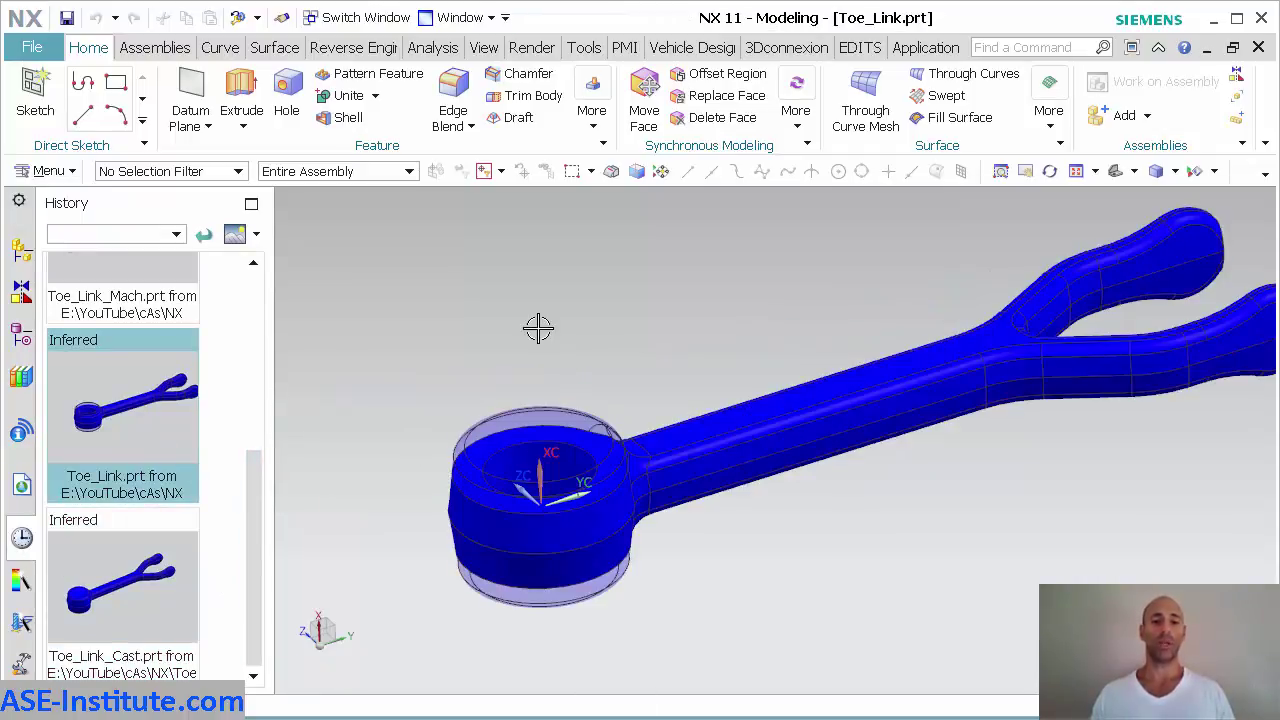
{"action": "left_click", "coordinate": [21, 335]}
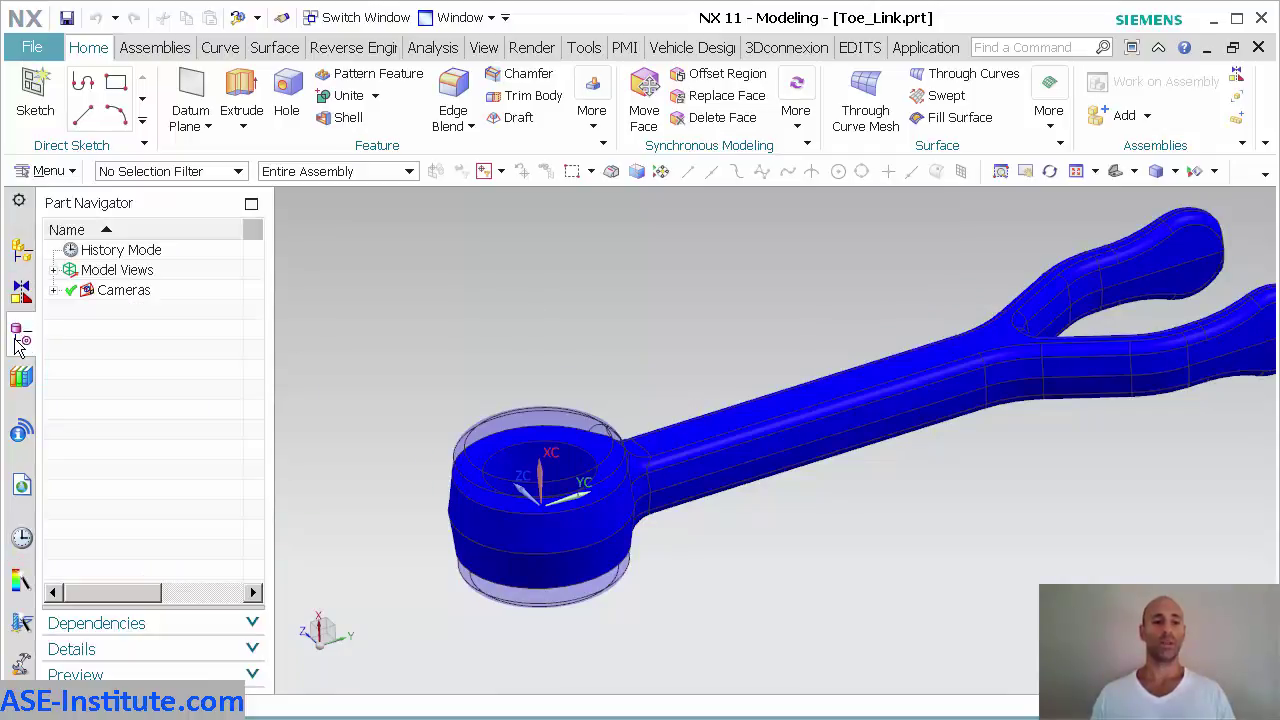
{"action": "left_click", "coordinate": [395, 18]}
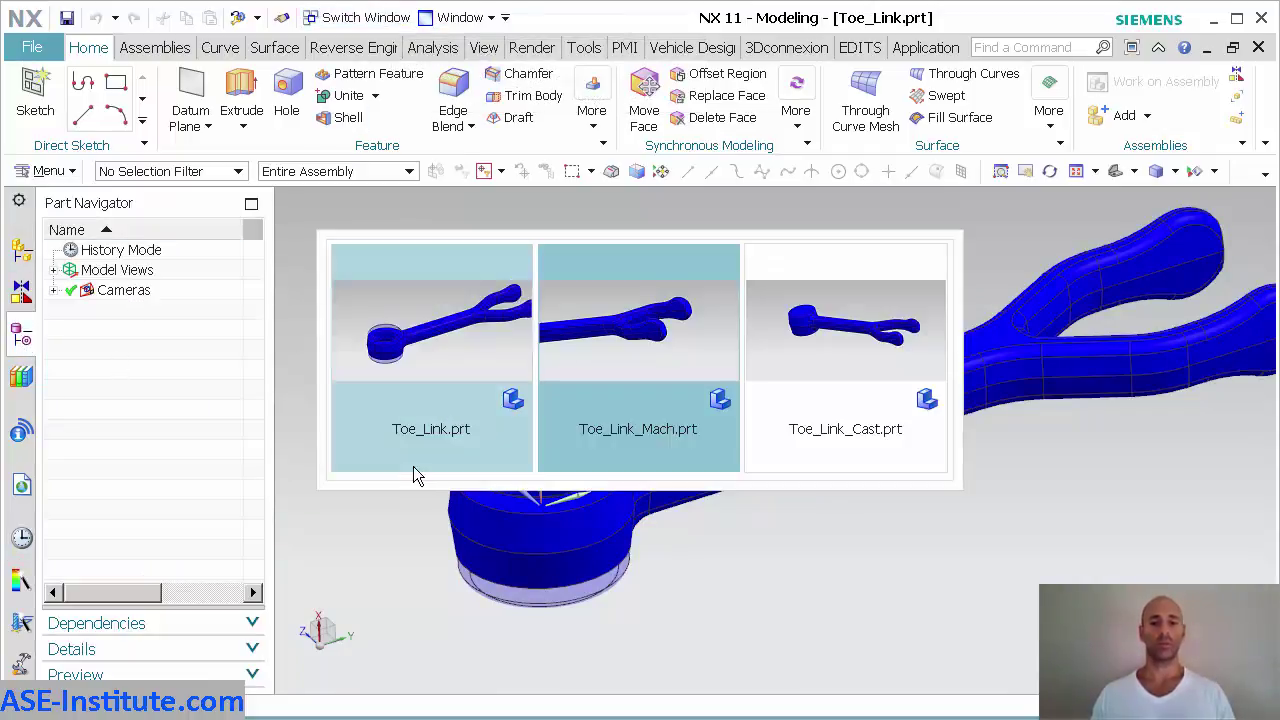
{"action": "left_click", "coordinate": [604, 466]}
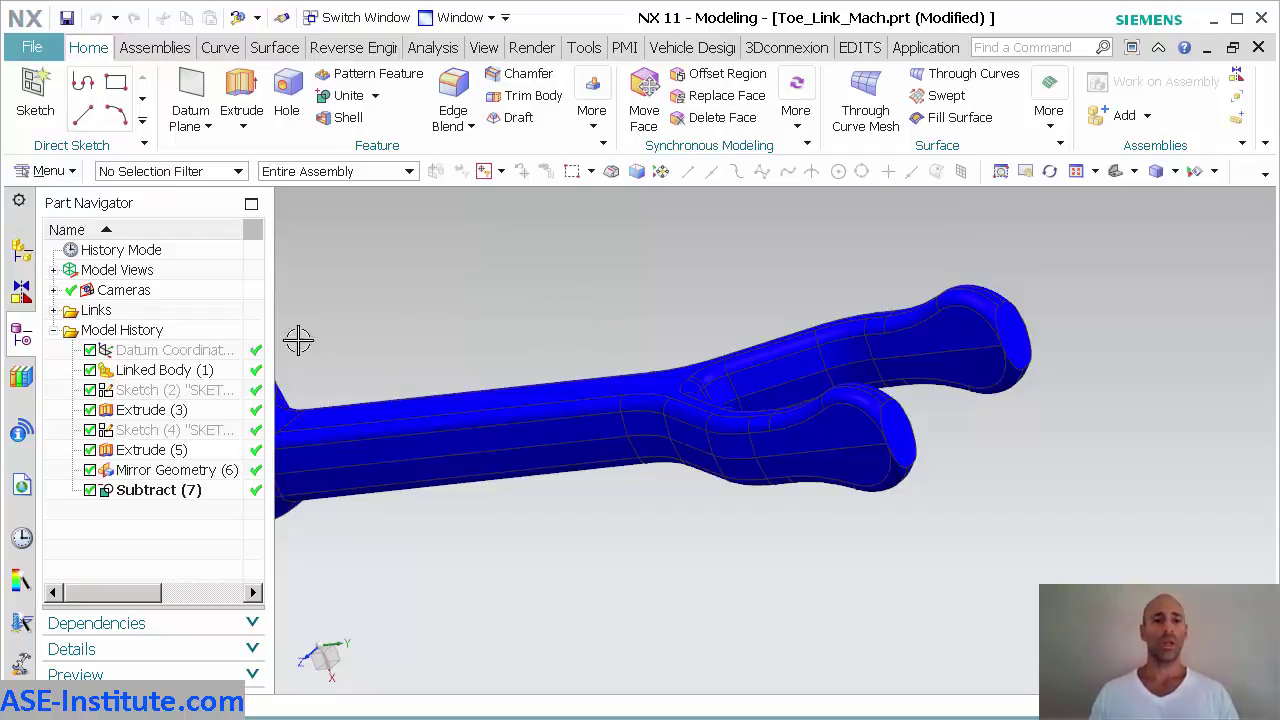
Step: In Toe_Link_Cast, change Sketch (3) dimension p11 from 60 to 80 mm and finish the sketch
{"action": "left_click", "coordinate": [385, 18]}
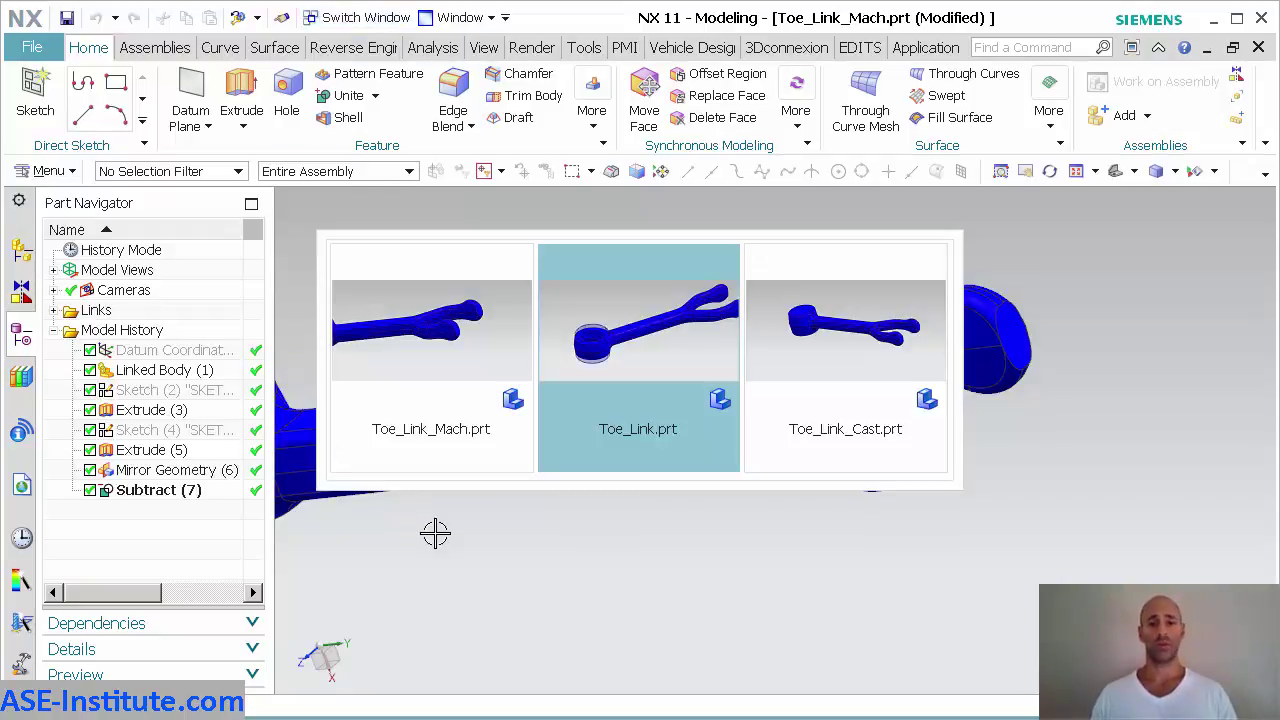
{"action": "left_click", "coordinate": [748, 458]}
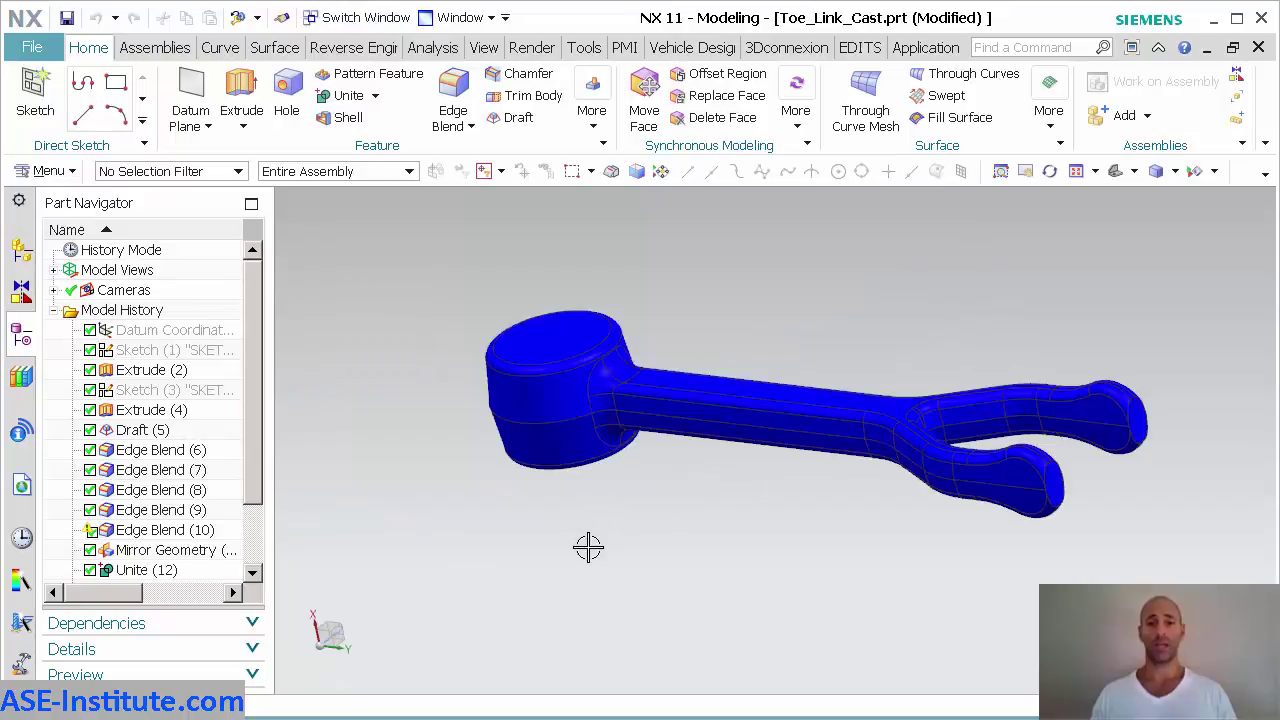
{"action": "double_click", "coordinate": [200, 390]}
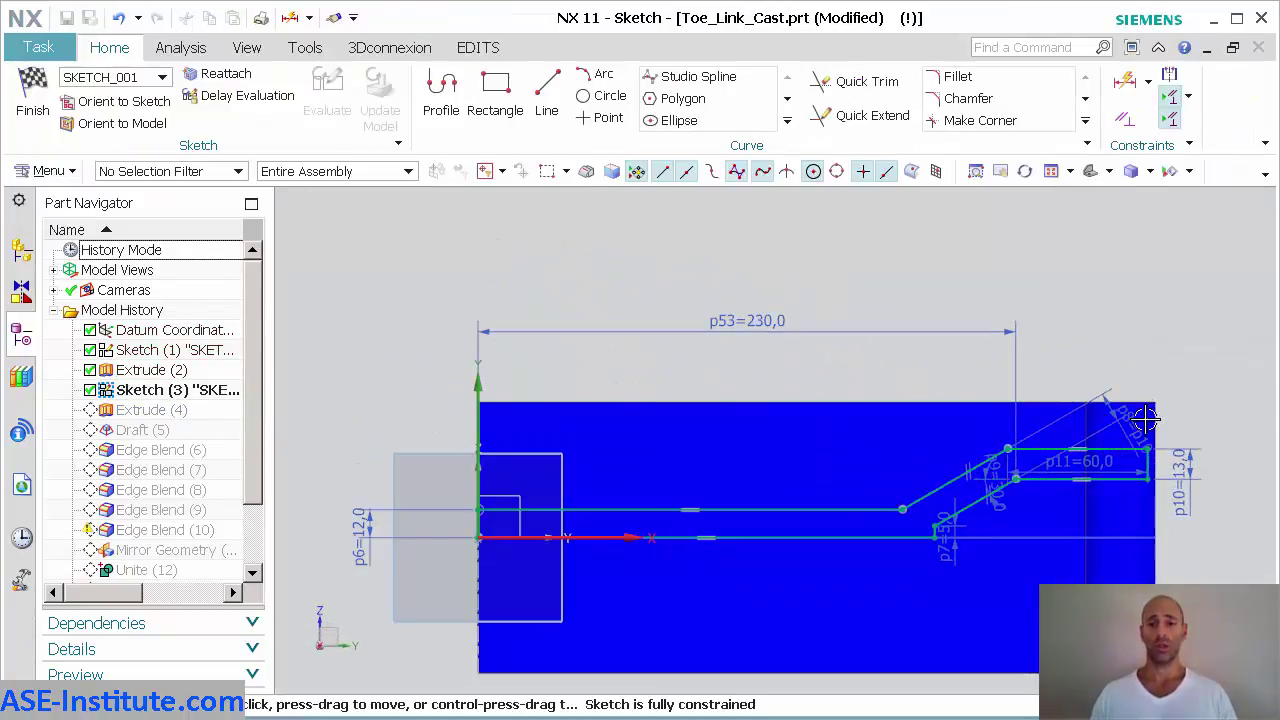
{"action": "double_click", "coordinate": [1078, 461]}
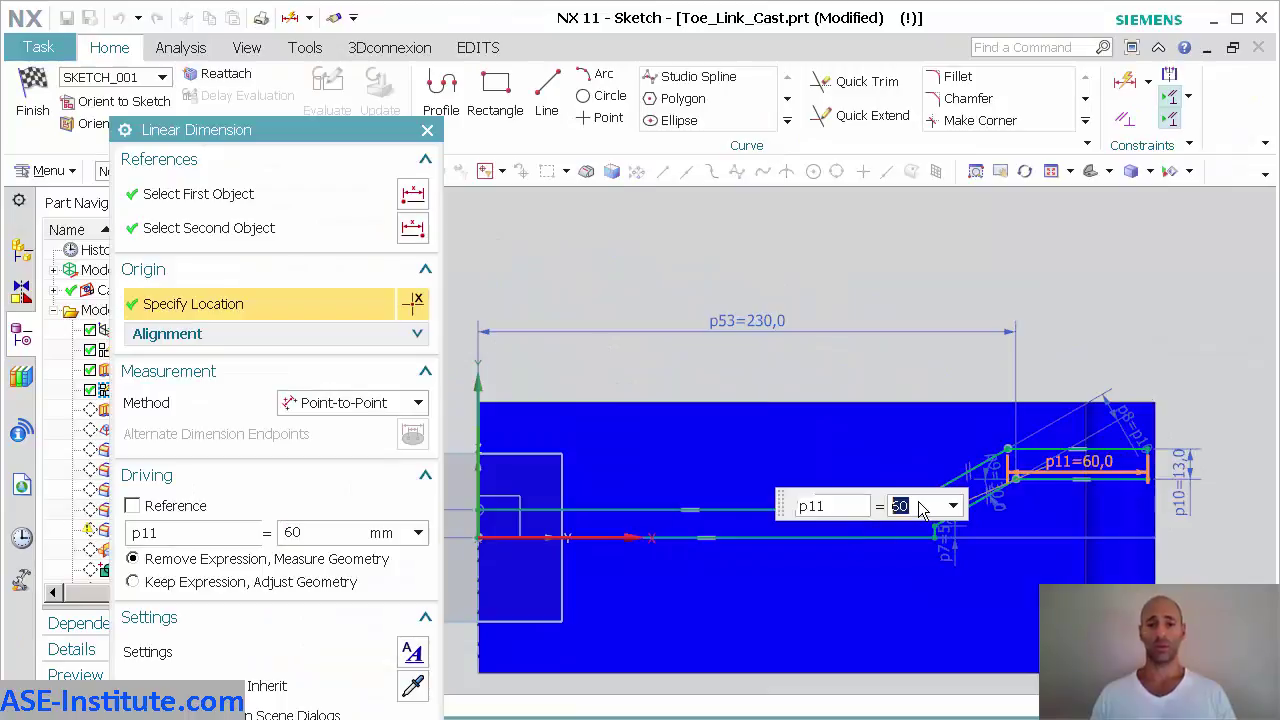
{"action": "type", "text": "80"}
{"action": "key", "text": "Return"}
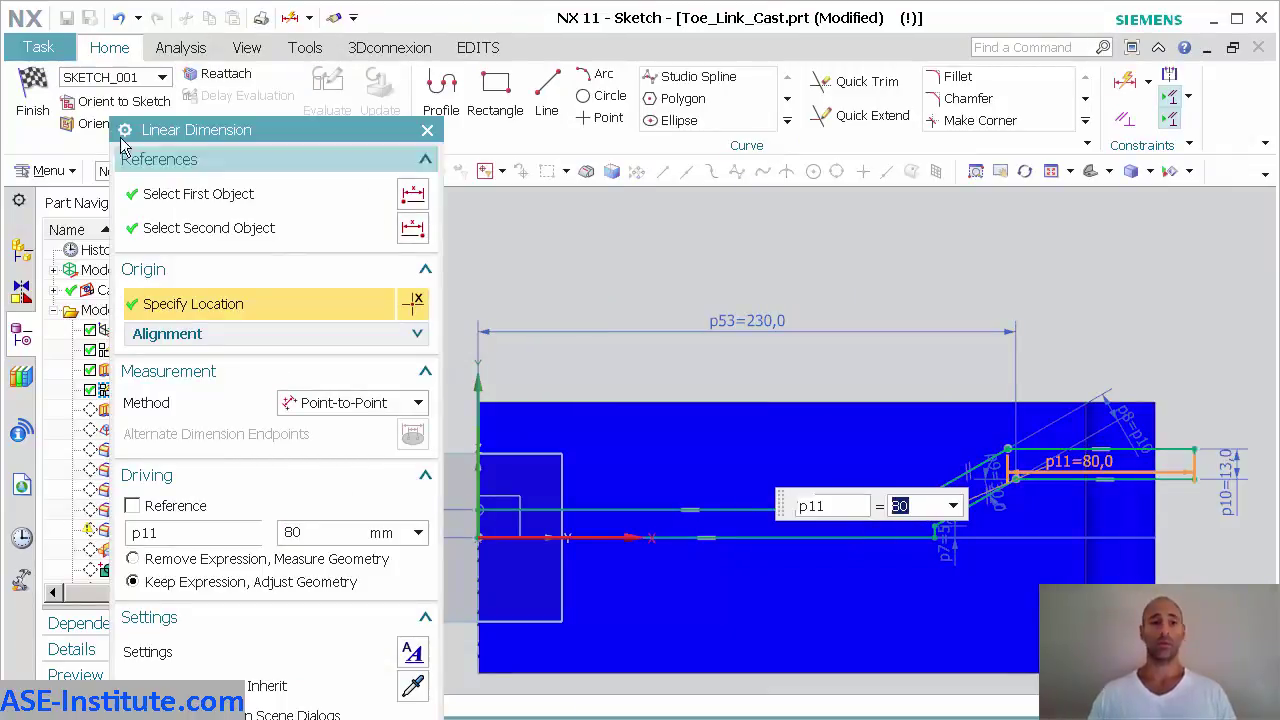
{"action": "left_click", "coordinate": [34, 92]}
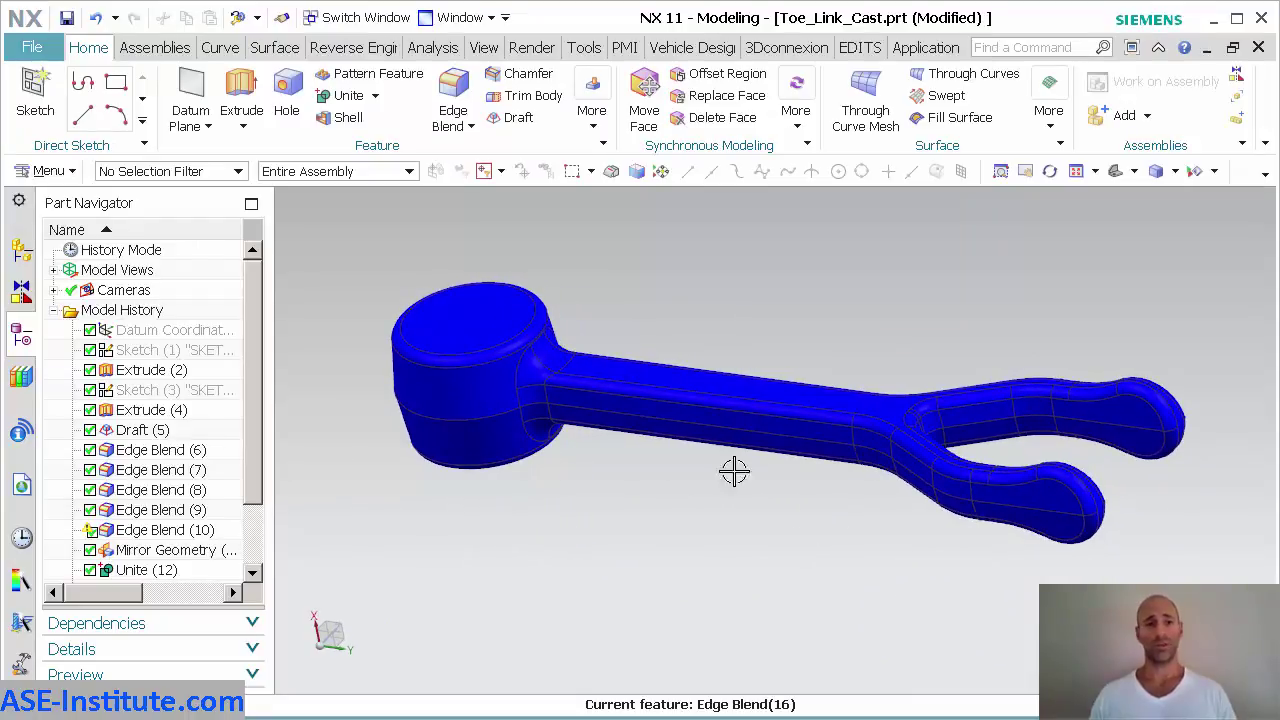
Step: Switch to Toe_Link_Mach and fit the updated machined part in view
{"action": "left_click", "coordinate": [358, 18]}
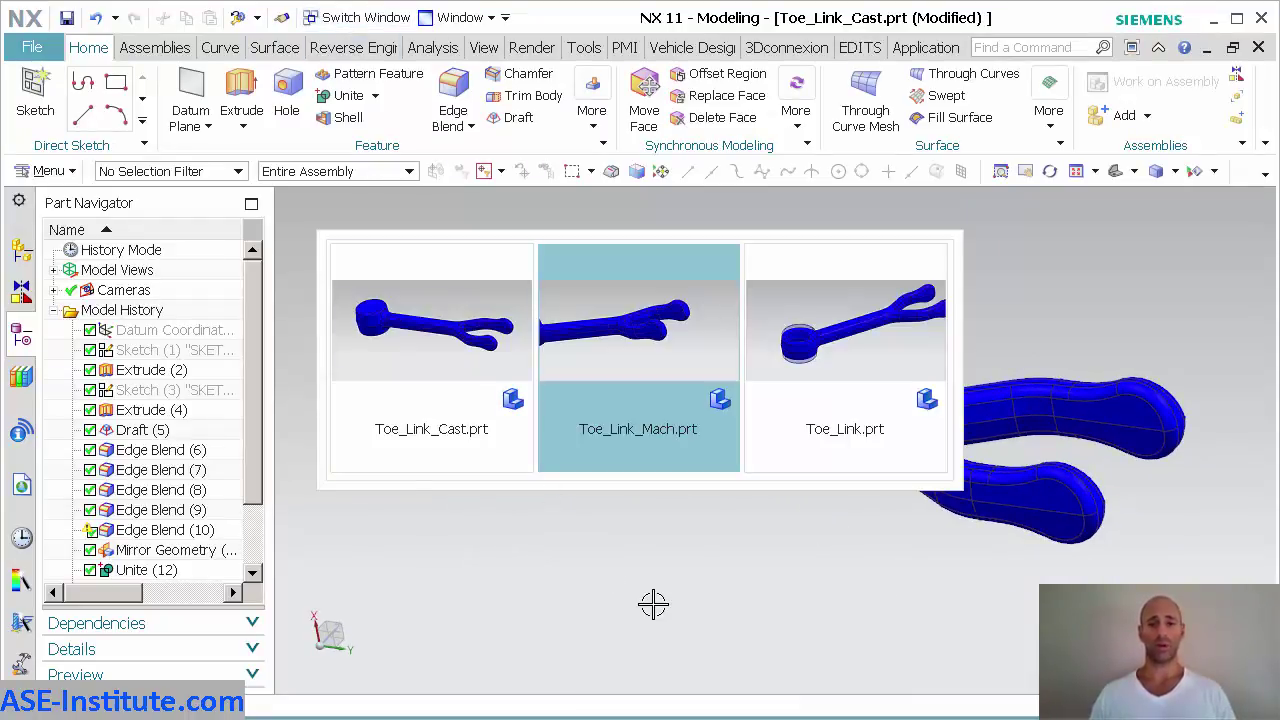
{"action": "left_click", "coordinate": [660, 386]}
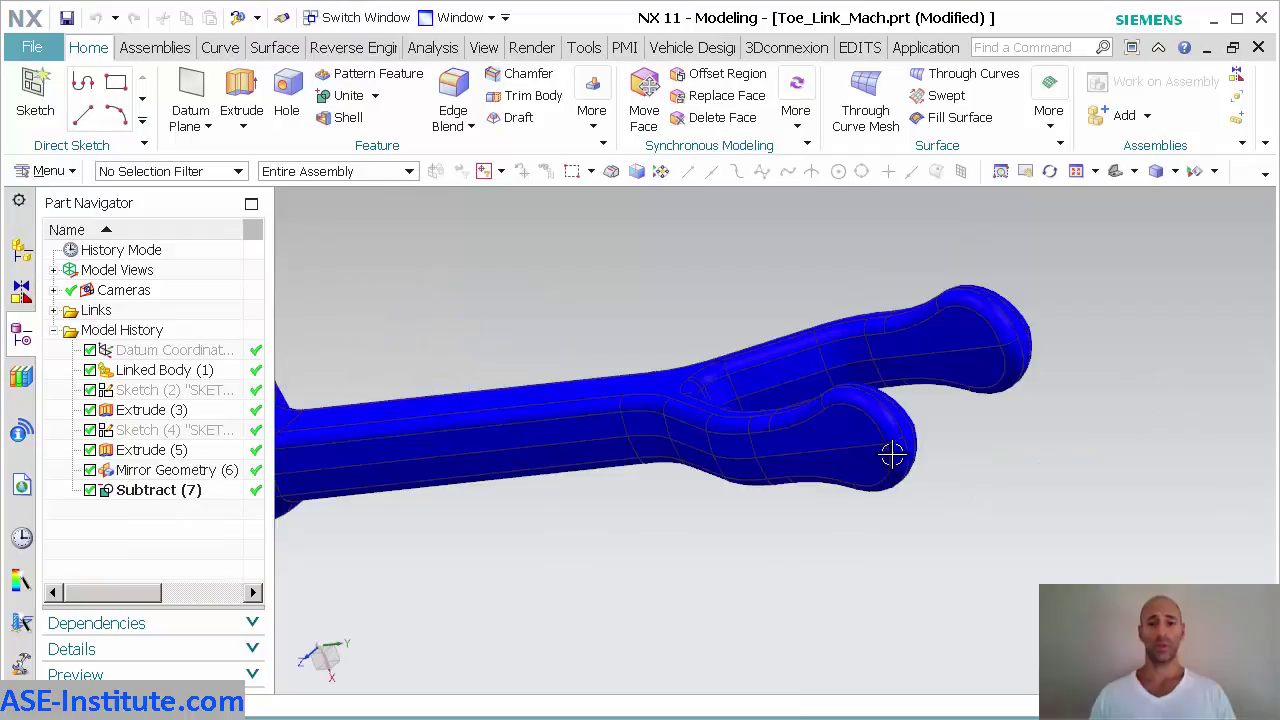
{"action": "middle_click_drag", "start_coordinate": [860, 628], "coordinate": [858, 650]}
{"action": "key", "text": "ctrl+f"}
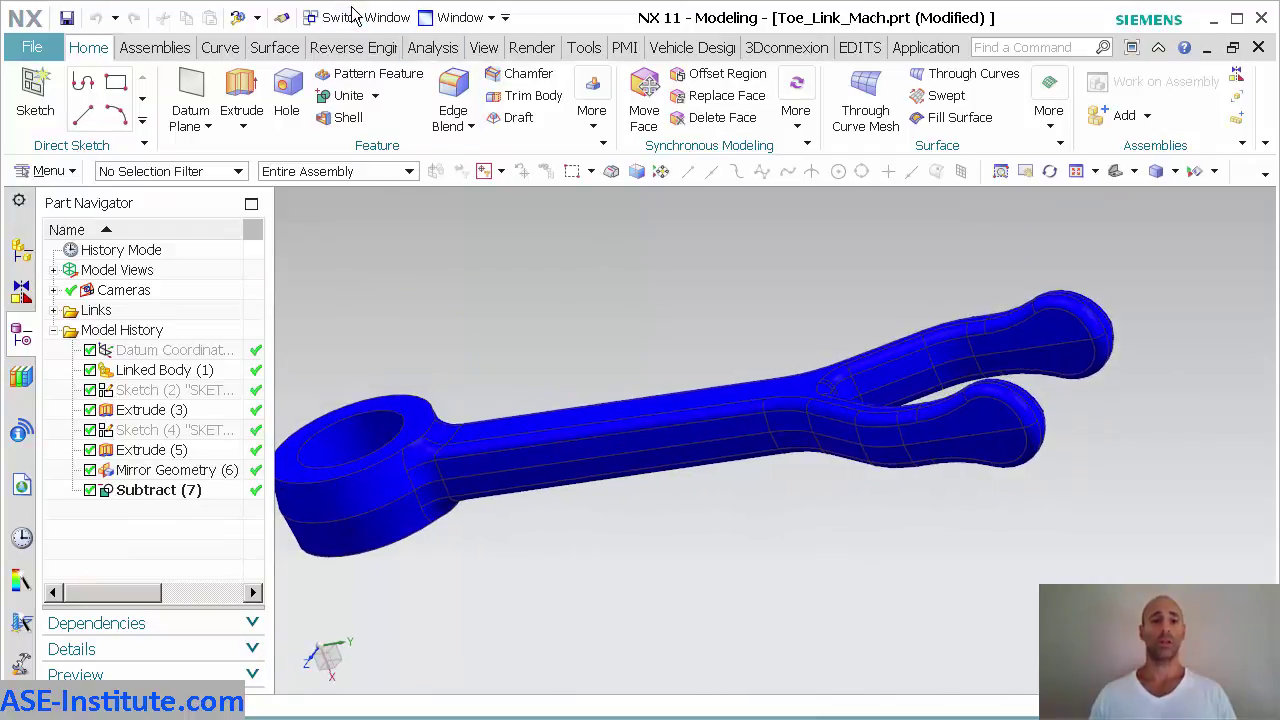
Step: Switch to the Toe_Link assembly and show it in trimetric view
{"action": "left_click", "coordinate": [350, 20]}
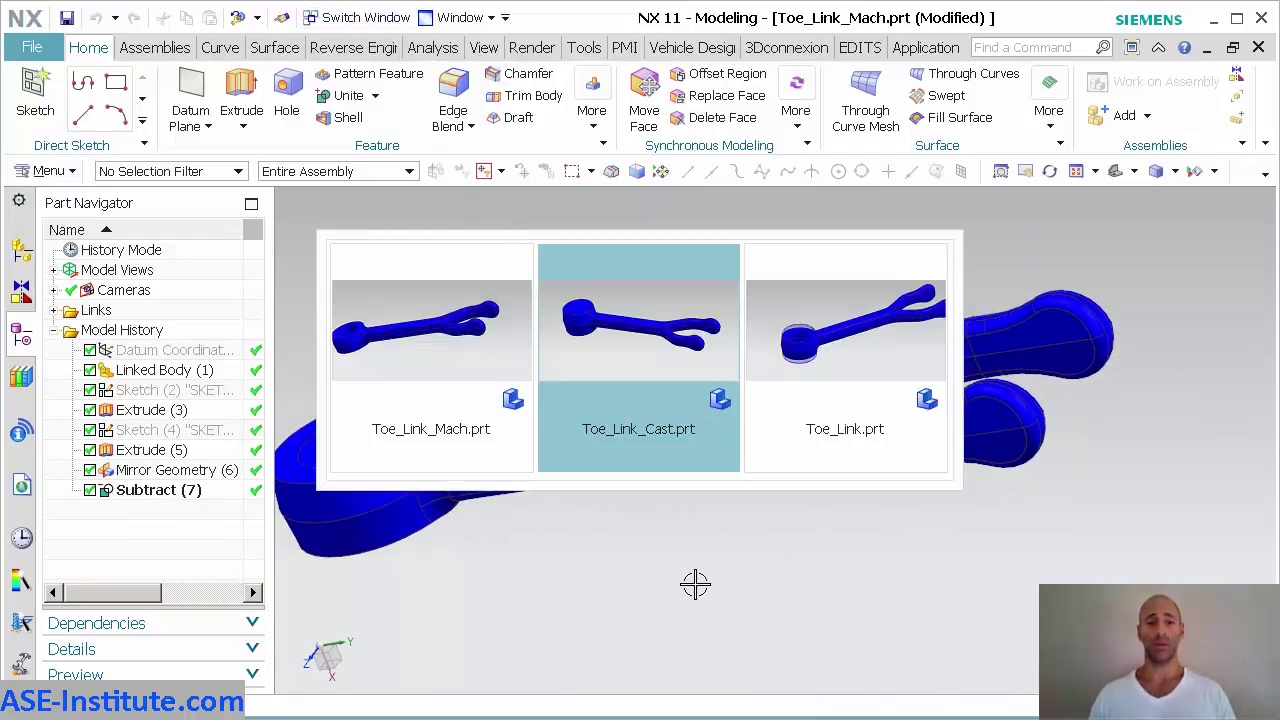
{"action": "left_click", "coordinate": [831, 360]}
{"action": "middle_click_drag", "start_coordinate": [763, 580], "coordinate": [775, 575]}
{"action": "key", "text": "Home"}
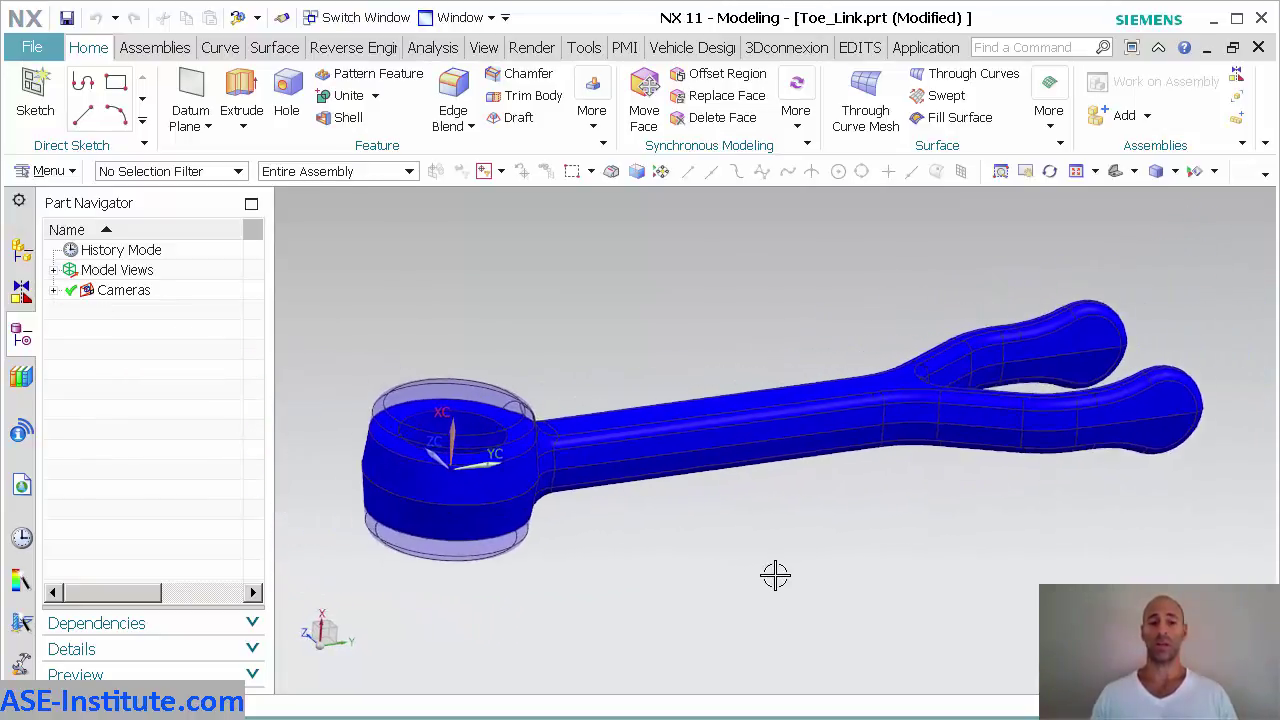